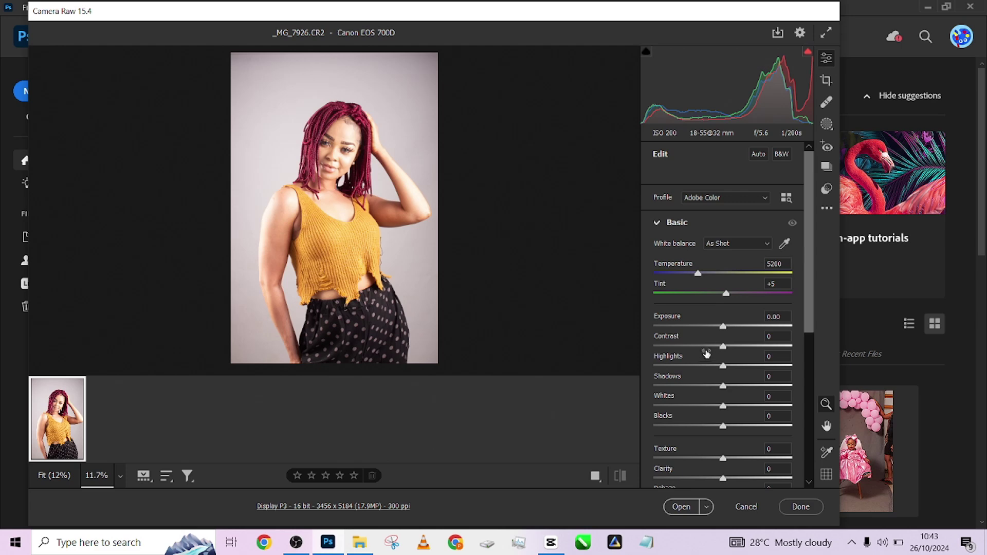
- Balance the raw portrait's tones with Exposure -0.45, Highlights -77 and Shadows +28
left_click(667, 366)
left_click_drag(666, 366, 680, 367)
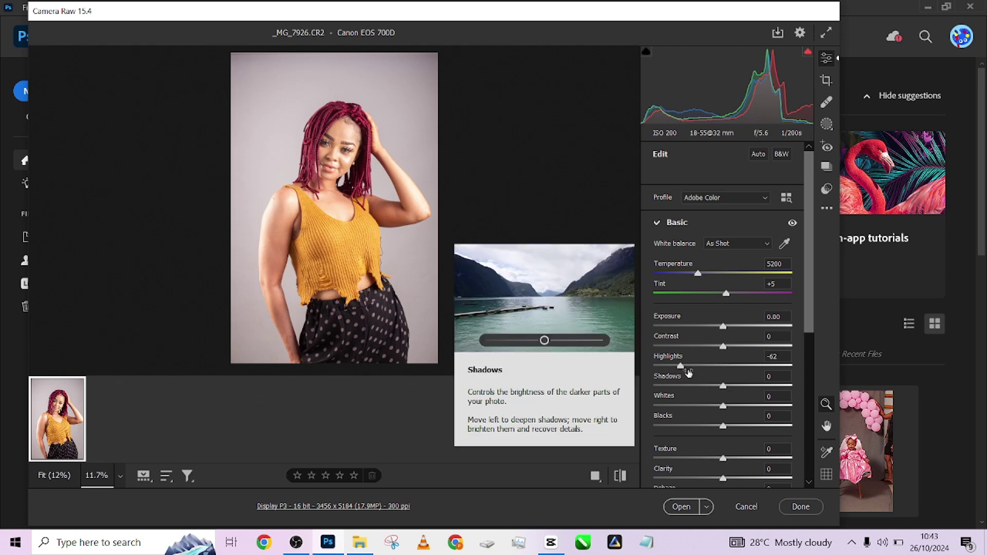
left_click_drag(680, 366, 682, 366)
mouse_move(325, 202)
left_mouse_down()
mouse_move(347, 204)
mouse_move(339, 204)
left_mouse_up()
scroll(339, 204, "down", 1)
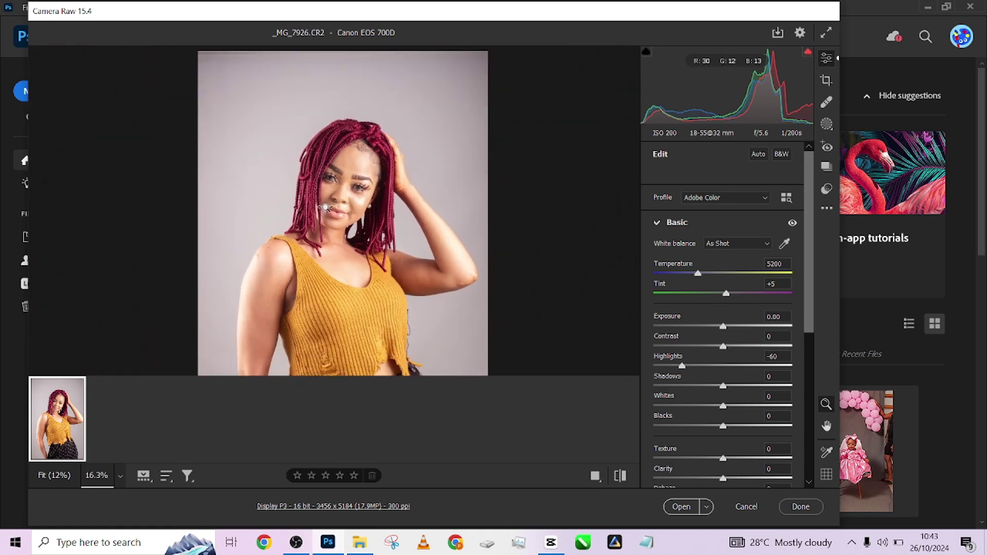
scroll(325, 207, "down", 1)
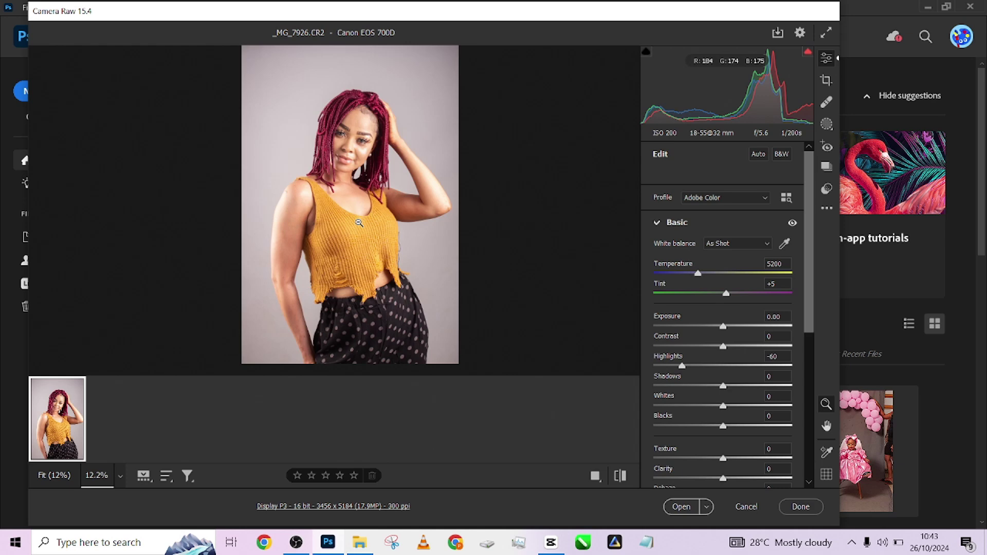
left_click_drag(723, 327, 717, 328)
left_click_drag(682, 366, 670, 366)
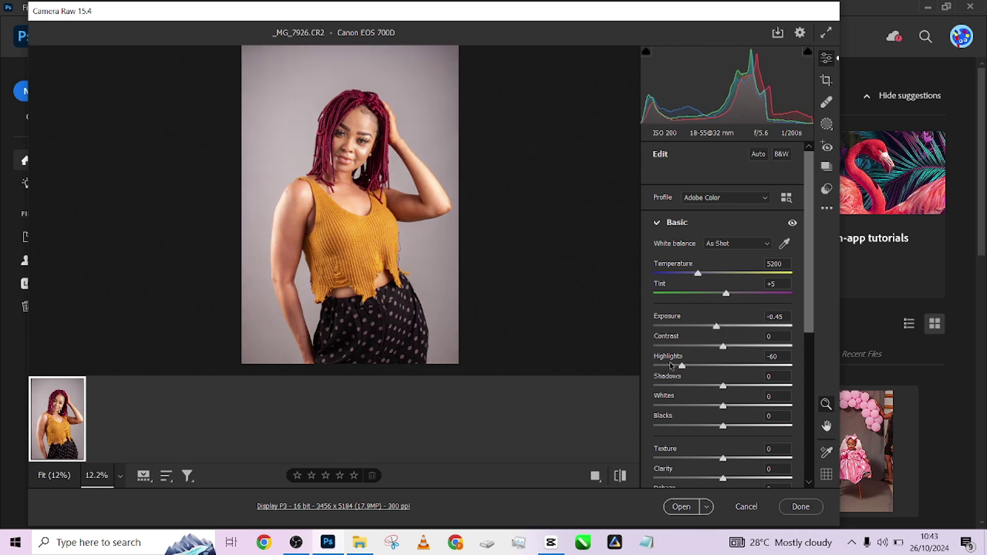
left_click_drag(723, 386, 741, 386)
scroll(338, 131, "up", 5)
scroll(335, 141, "down", 5)
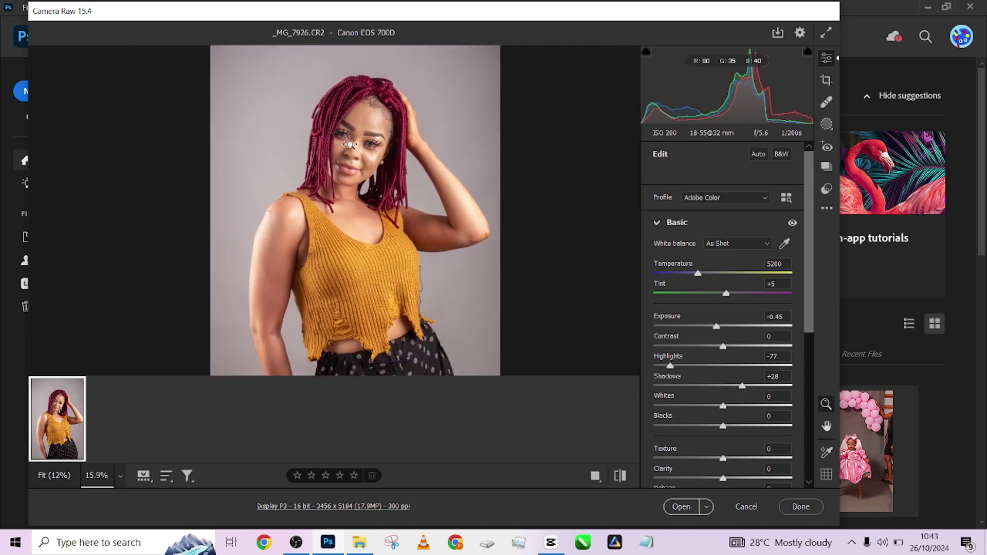
scroll(335, 145, "up", 1)
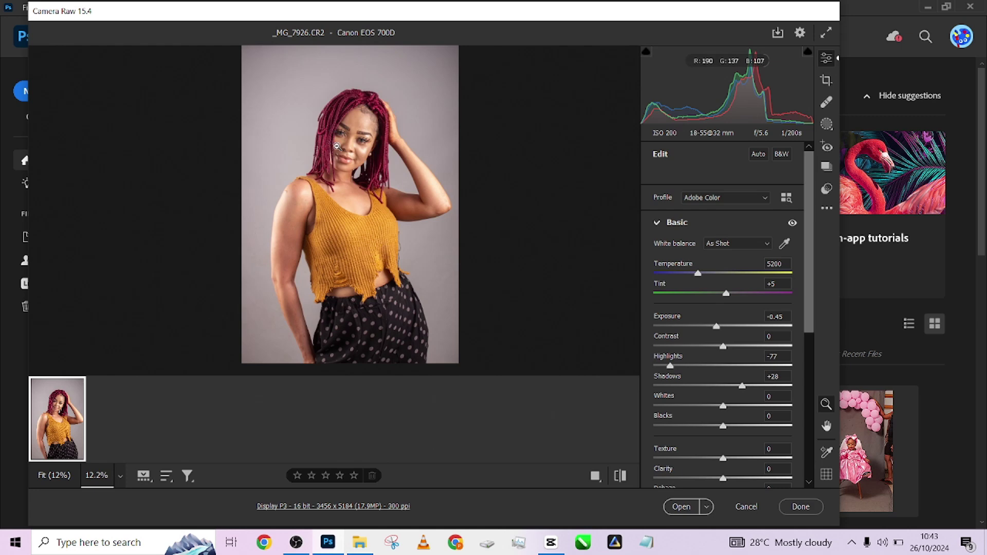
- Sample the white balance from the dark polka-dot trousers, and fine-tune Temperature to 4050 and Tint to -8
left_click(786, 246)
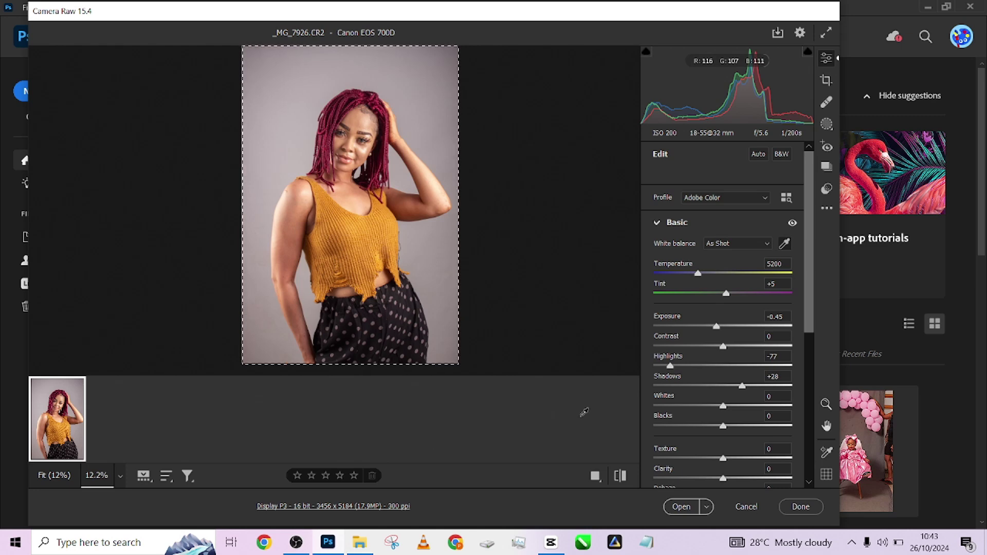
left_click(414, 306)
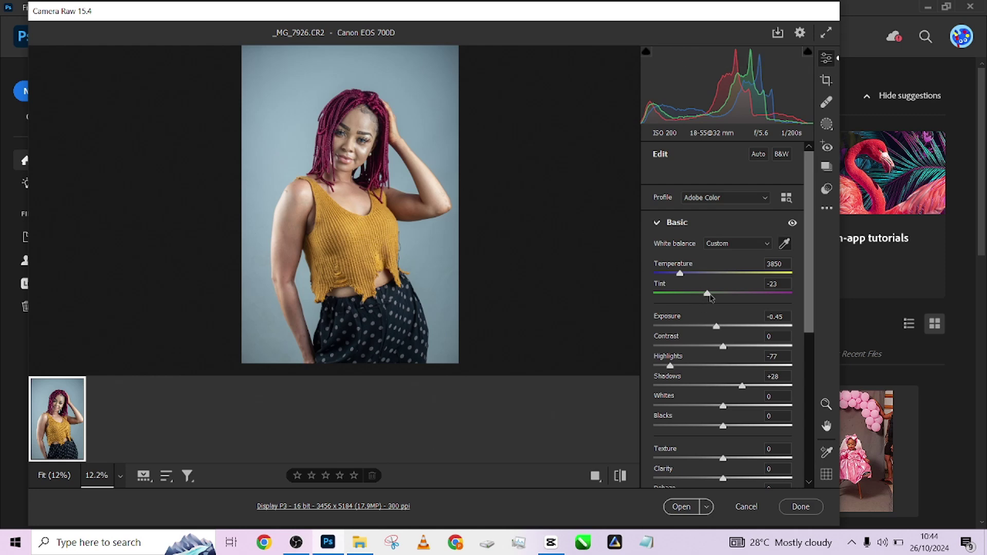
left_click_drag(709, 297, 718, 299)
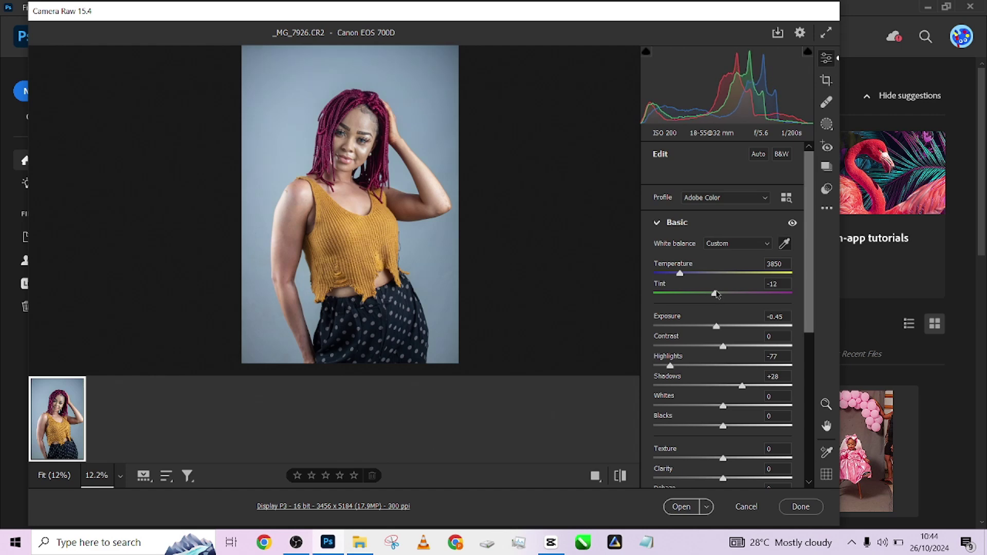
left_click_drag(715, 294, 685, 278)
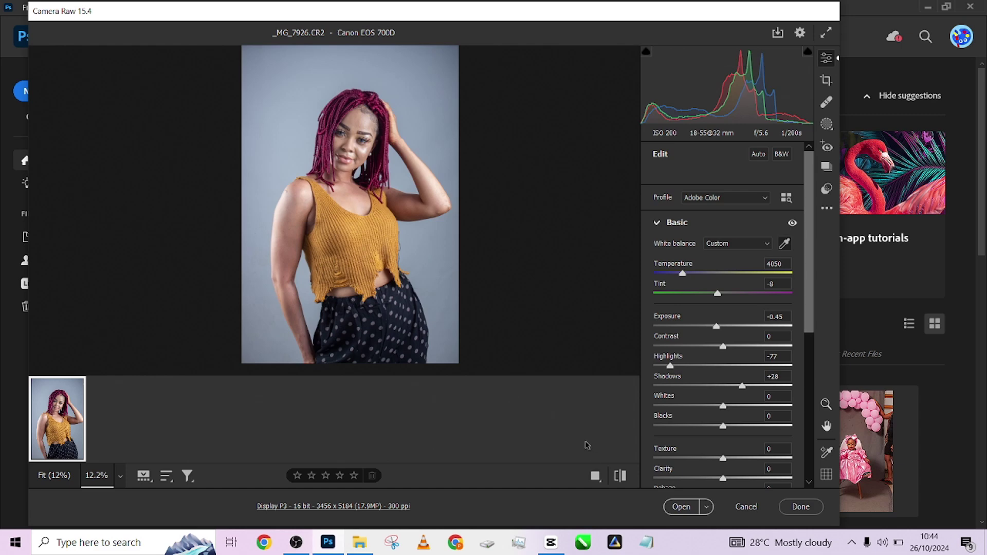
- Compare the photo before and after side by side, and open the developed image in Photoshop
left_click(595, 477)
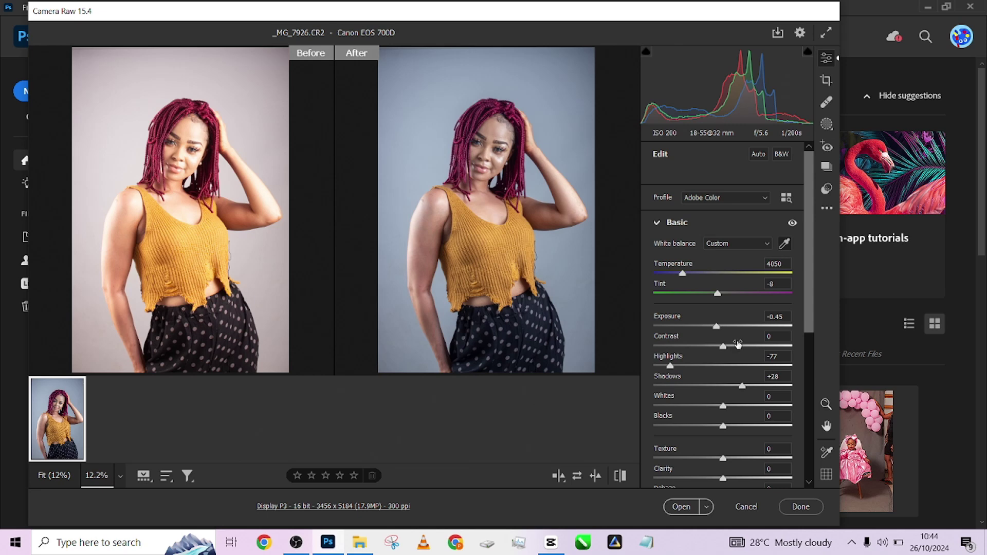
left_click(678, 507)
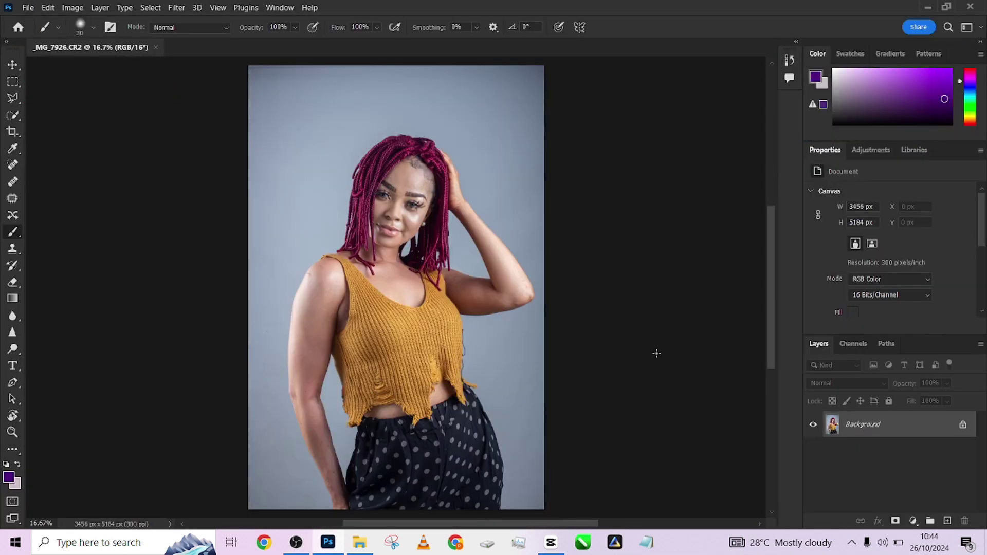
- Crop the photo to a portrait 4:5 ratio, extending the canvas beyond both sides to about 3956 x 4944 px
left_click(12, 133)
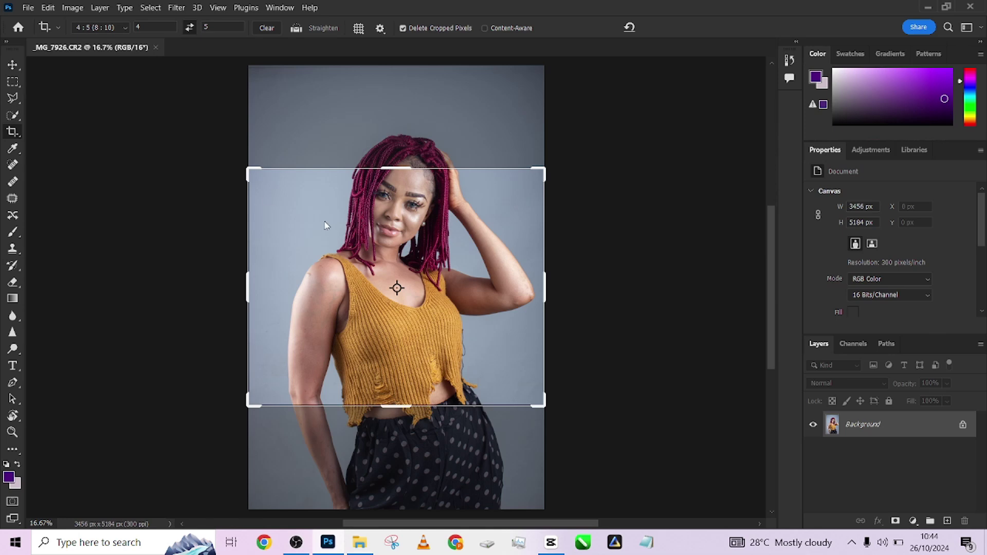
left_click(191, 29)
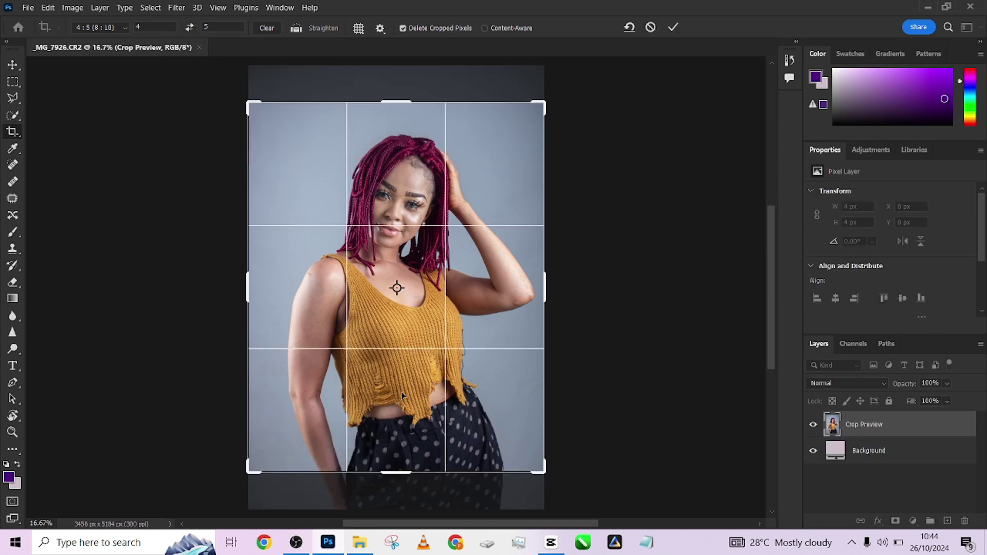
left_click_drag(403, 476, 406, 490)
mouse_move(394, 84)
left_mouse_down()
mouse_move(395, 65)
mouse_move(395, 75)
left_mouse_up()
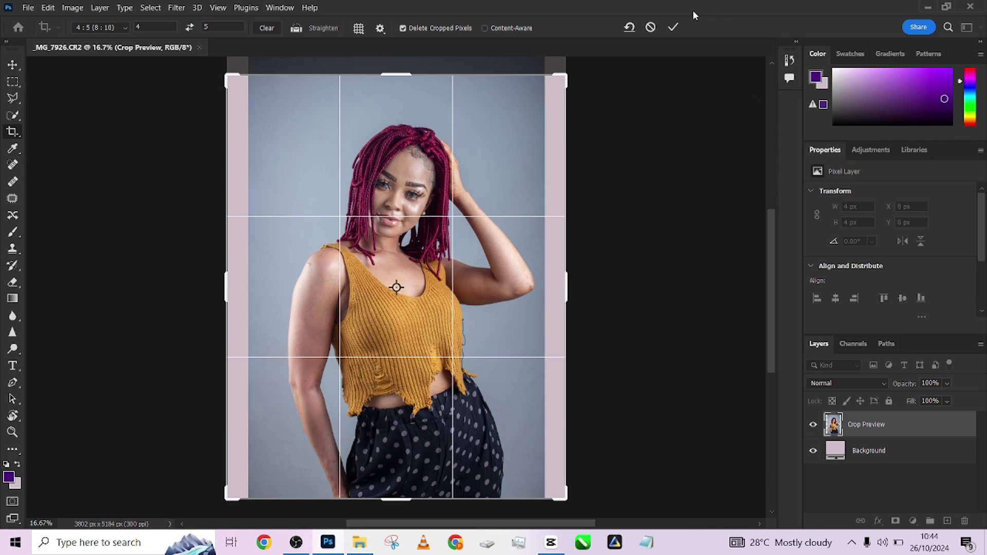
left_click(674, 27)
- Select a full-height strip of backdrop at the photo's left edge and stretch it outward over the blank canvas
left_click(13, 81)
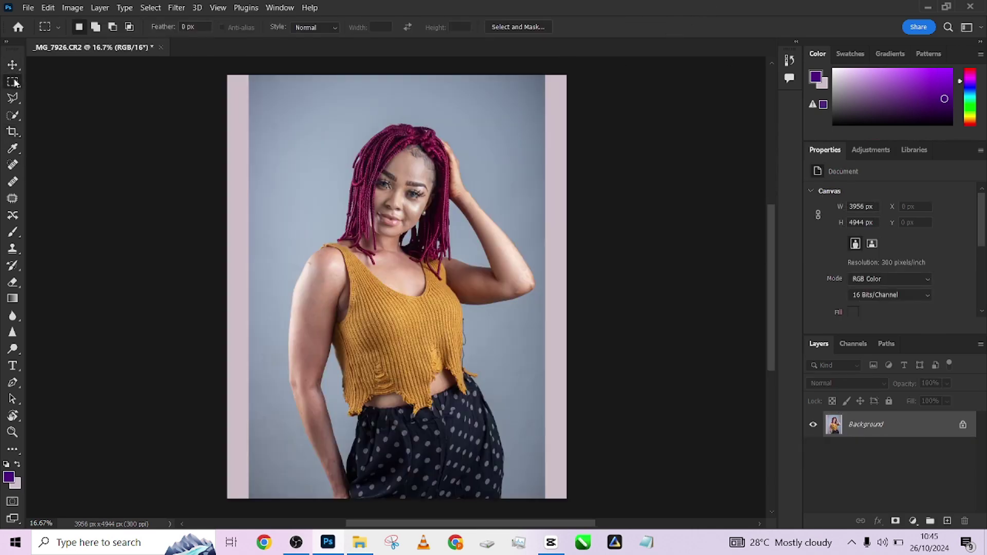
left_click_drag(173, 78, 313, 320)
scroll(313, 319, "up", 7)
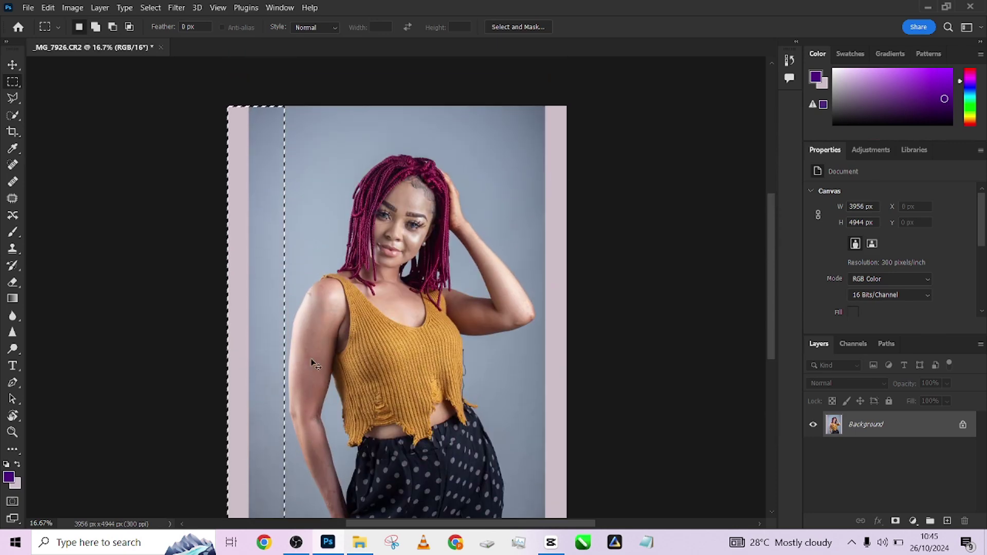
key("ctrl+t")
left_click_drag(228, 317, 188, 317)
left_click(636, 27)
- Stretch a full-height strip of backdrop at the photo's right edge to about 364% width over the blank canvas, and deselect
left_click_drag(612, 77, 537, 509)
scroll(534, 480, "up", 4)
key("ctrl+t")
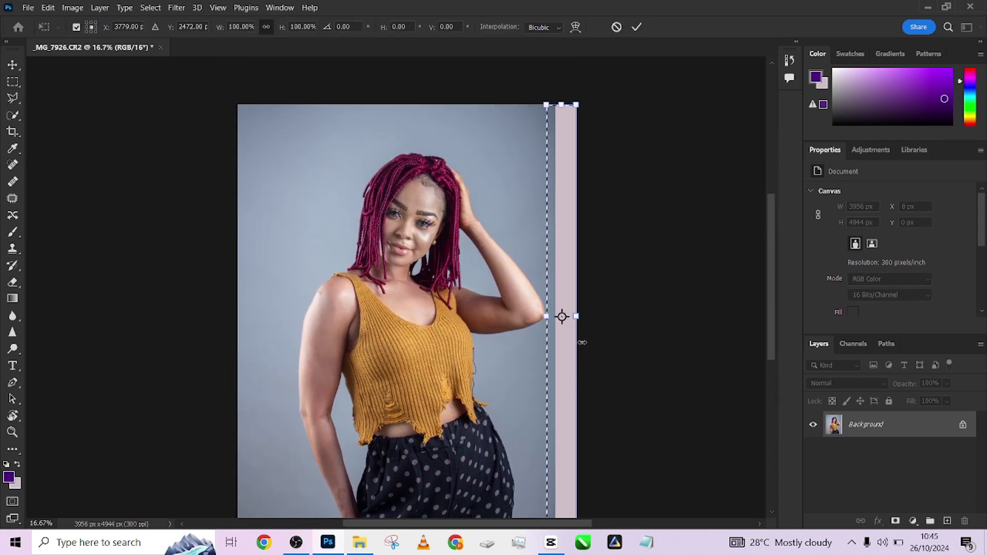
left_click_drag(577, 317, 656, 316)
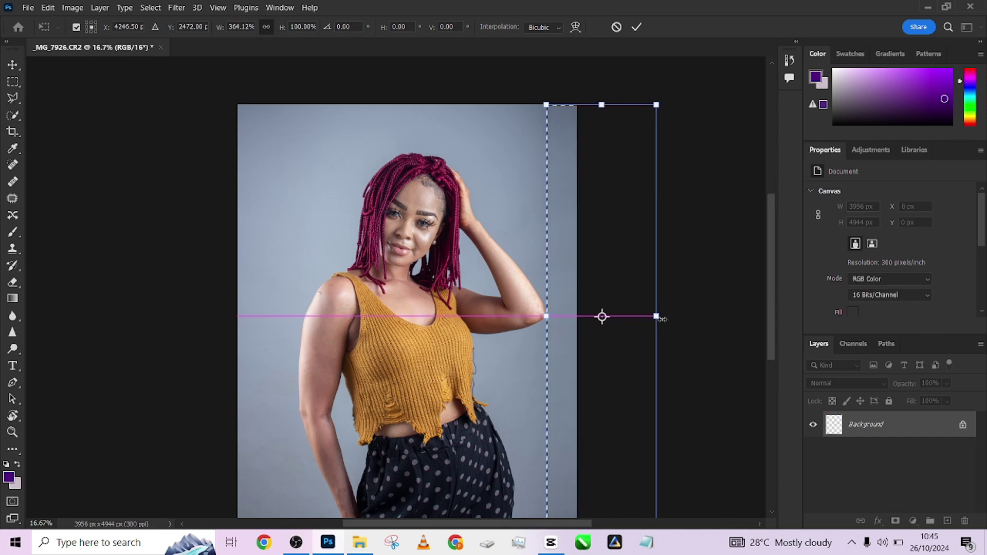
left_click(641, 25)
key("ctrl+d")
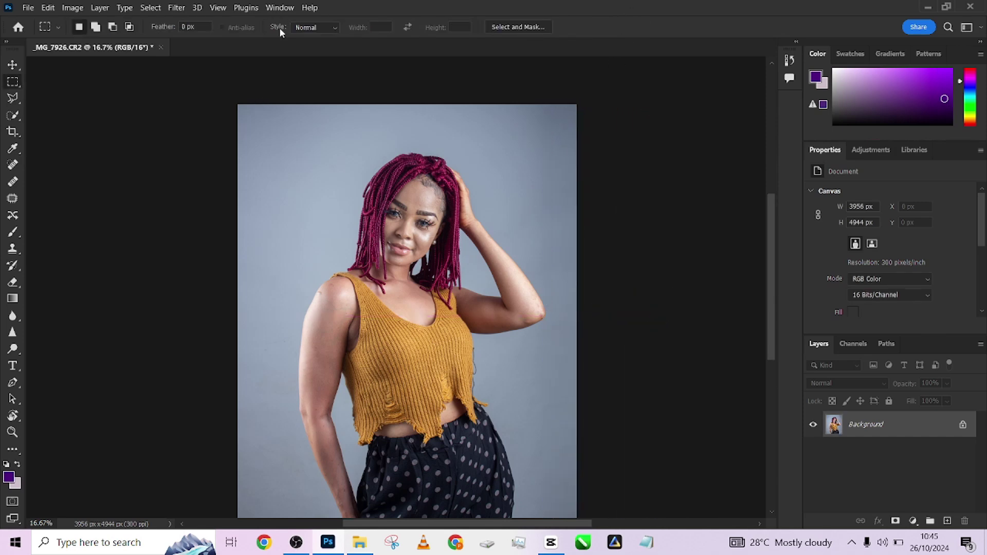
- Open the Beauty Retouch v3.2 extension
left_click(280, 9)
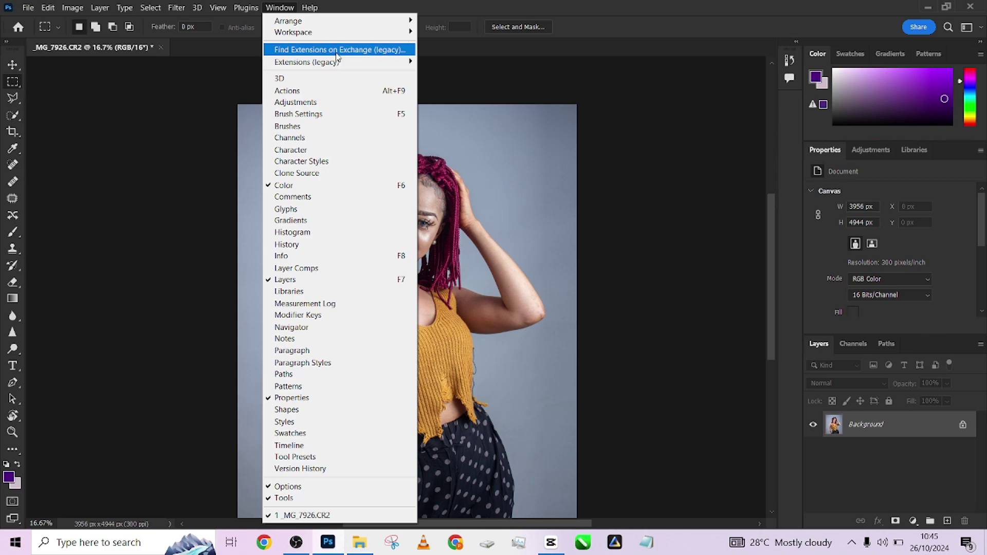
mouse_move(337, 63)
left_click(444, 62)
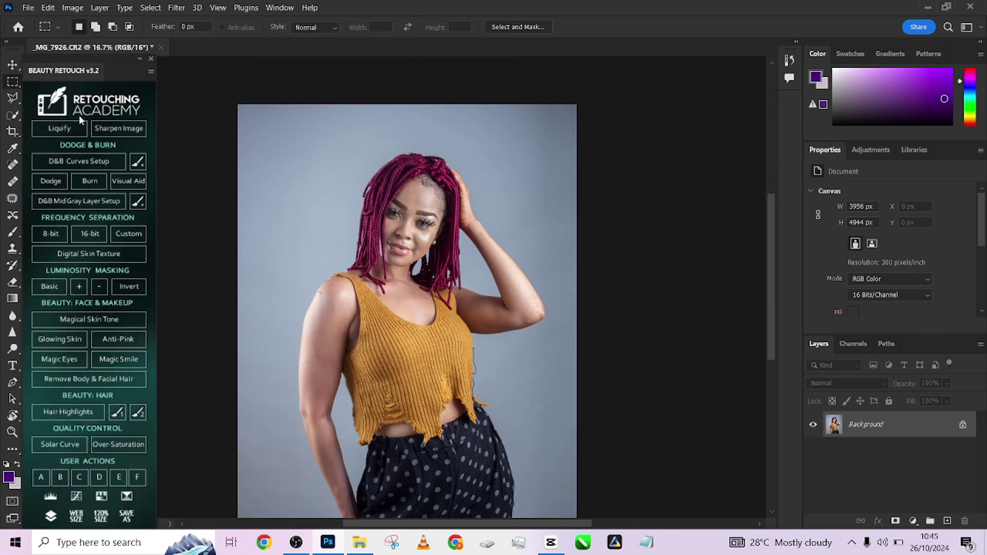
- Add a Black & White adjustment layer over the portrait with Reds at -96 to emphasize skin blemishes
scroll(401, 218, "up", 10)
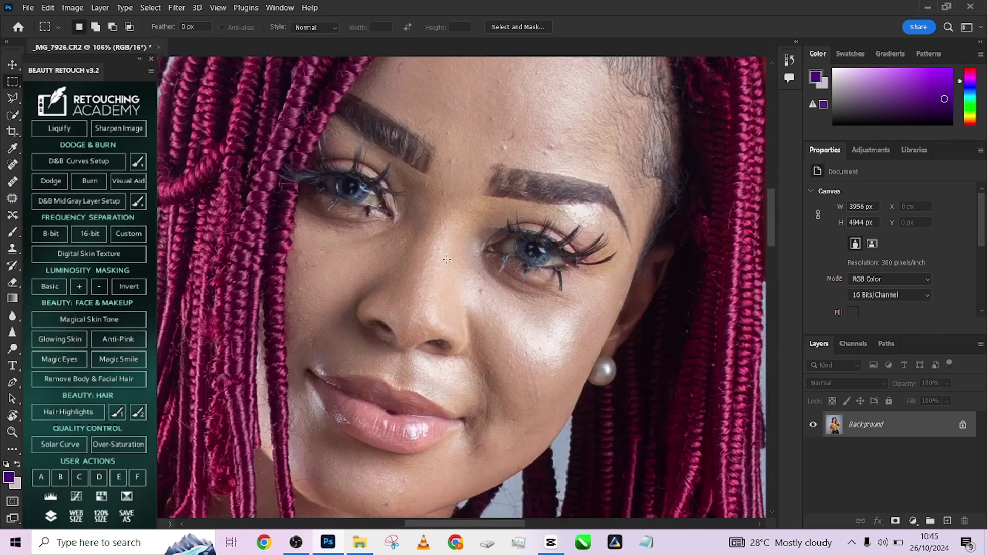
left_click_drag(405, 306, 352, 395)
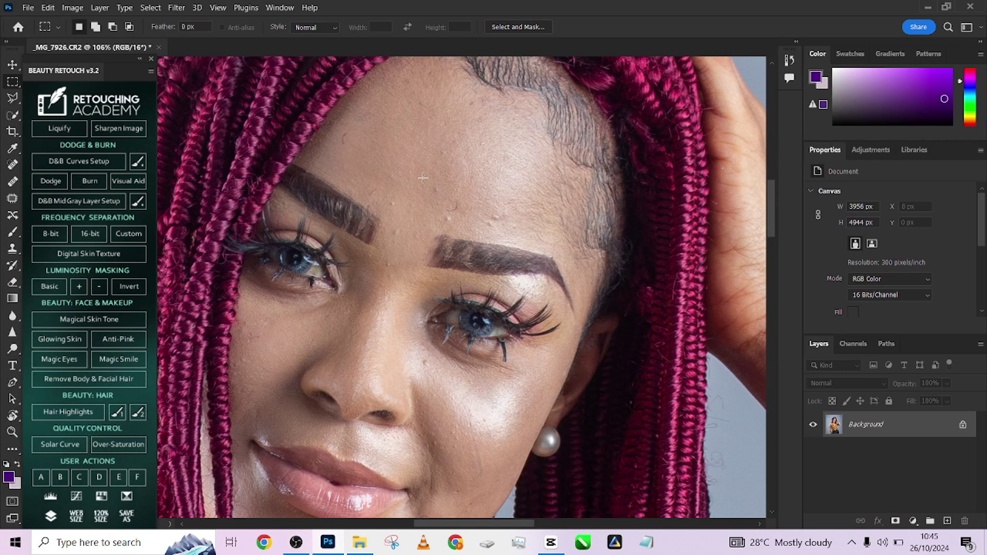
left_click(913, 520)
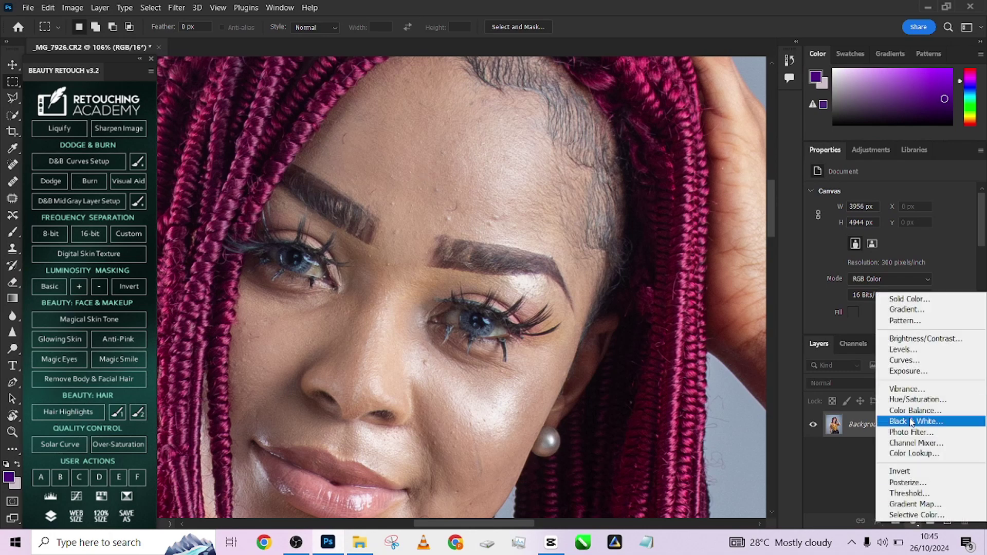
left_click(912, 421)
left_click_drag(893, 240, 862, 242)
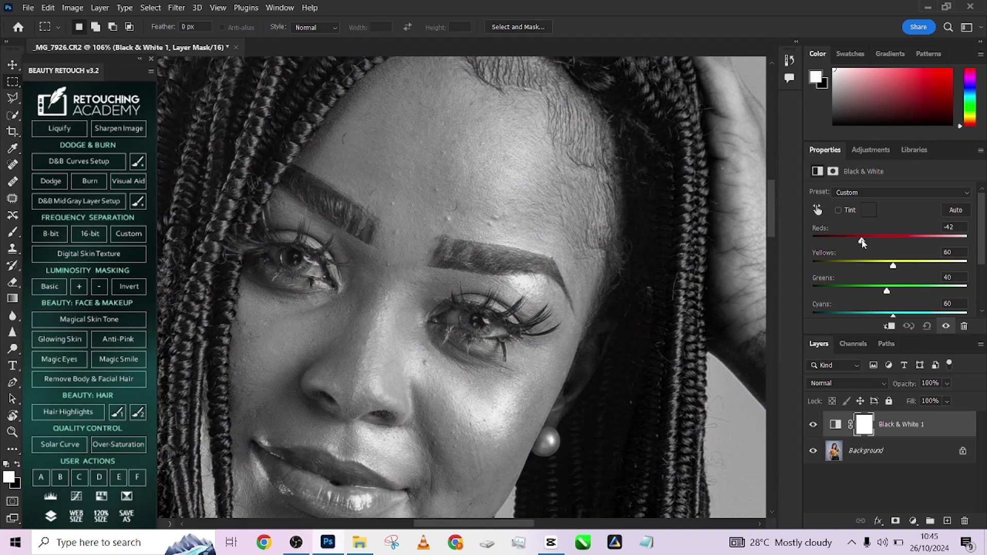
scroll(606, 246, "down", 3)
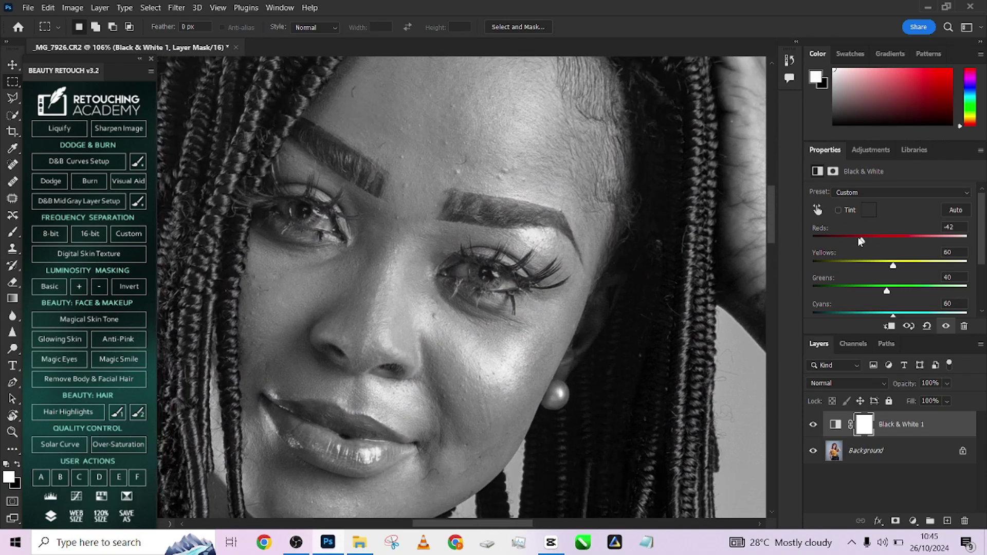
left_click_drag(861, 240, 843, 246)
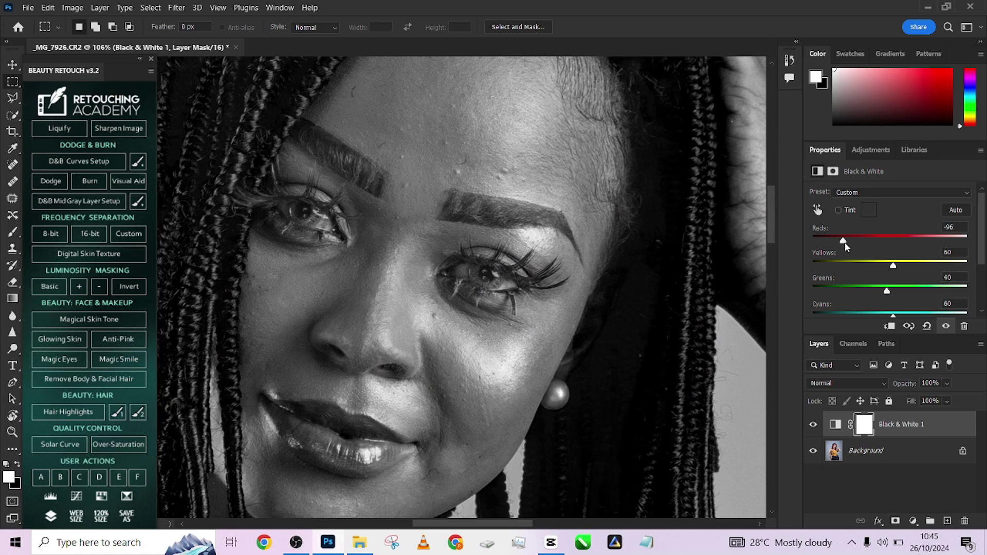
- Add an empty layer directly above the Background and set the Healing Brush to sample Current & Below
left_click(15, 184)
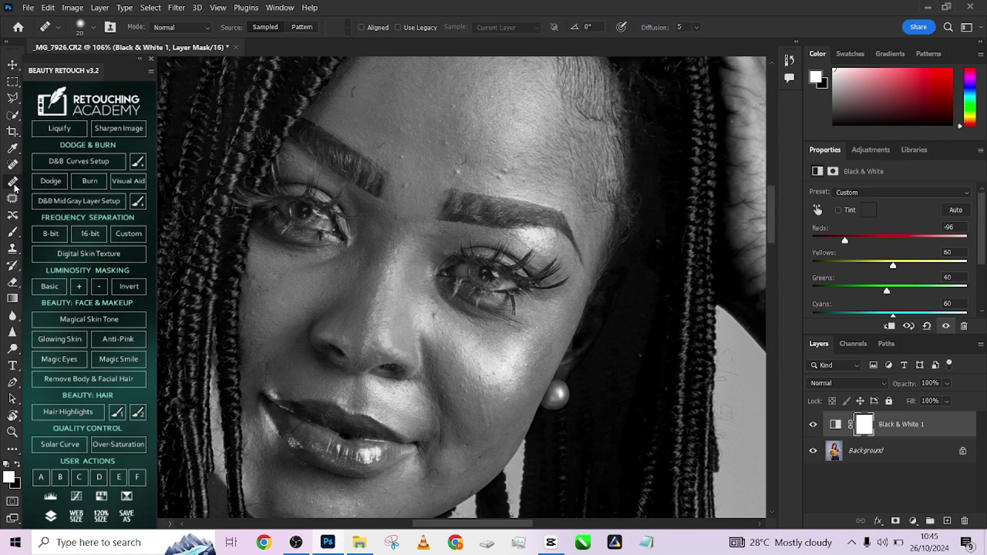
left_click(884, 455)
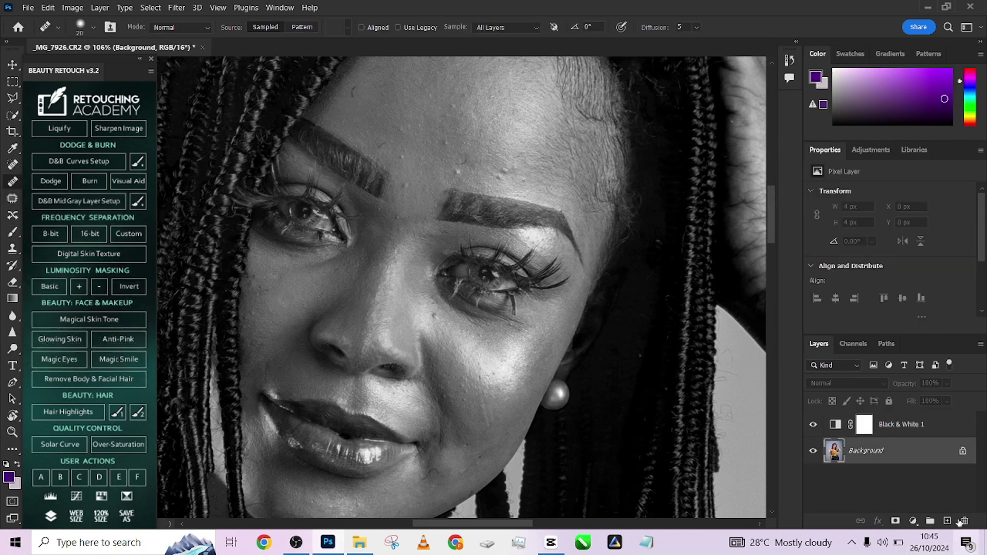
left_click(948, 520)
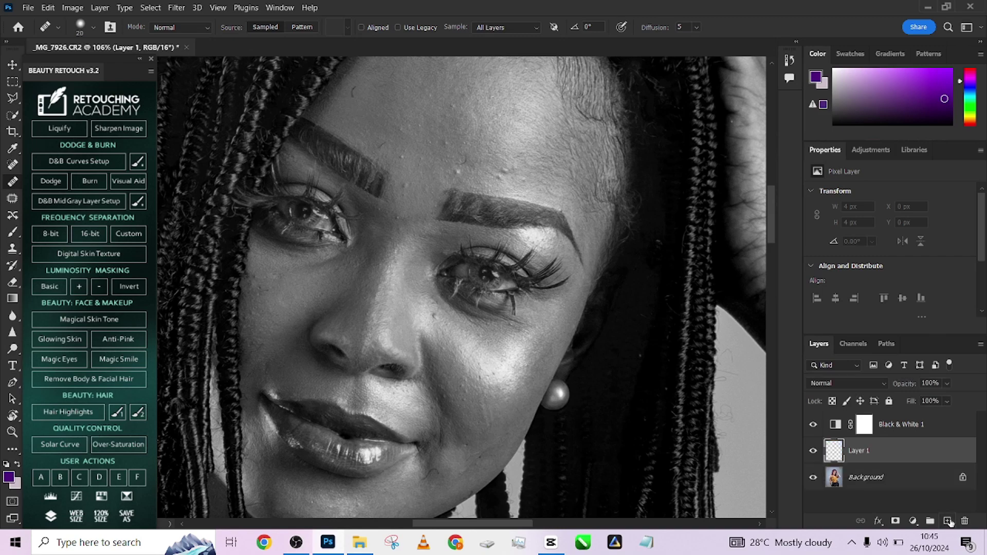
left_click(509, 28)
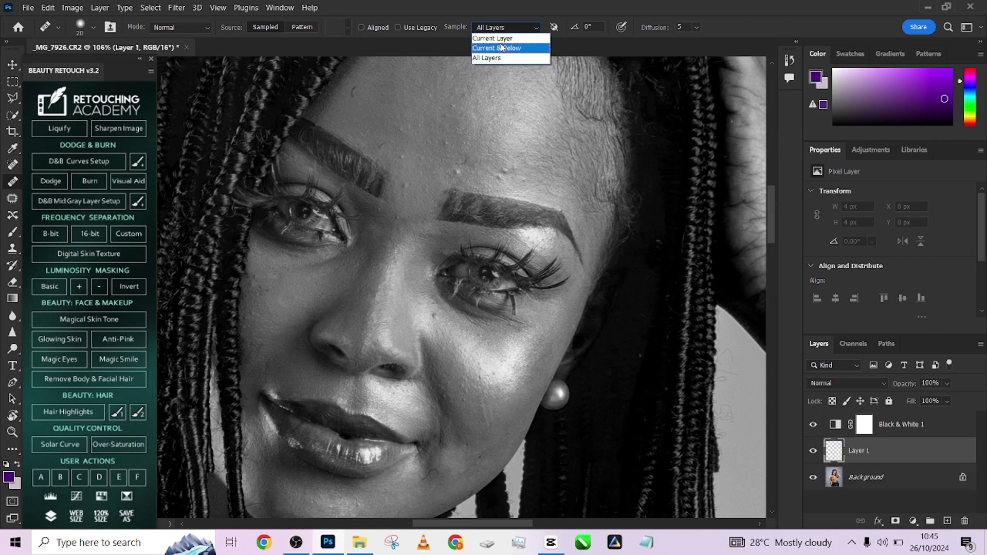
left_click(511, 49)
- Heal the small bumps and blemishes on the forehead and cheek with the Healing Brush on the empty layer
mouse_move(400, 170)
left_mouse_down()
mouse_move(419, 242)
mouse_move(431, 228)
mouse_move(418, 225)
left_mouse_up()
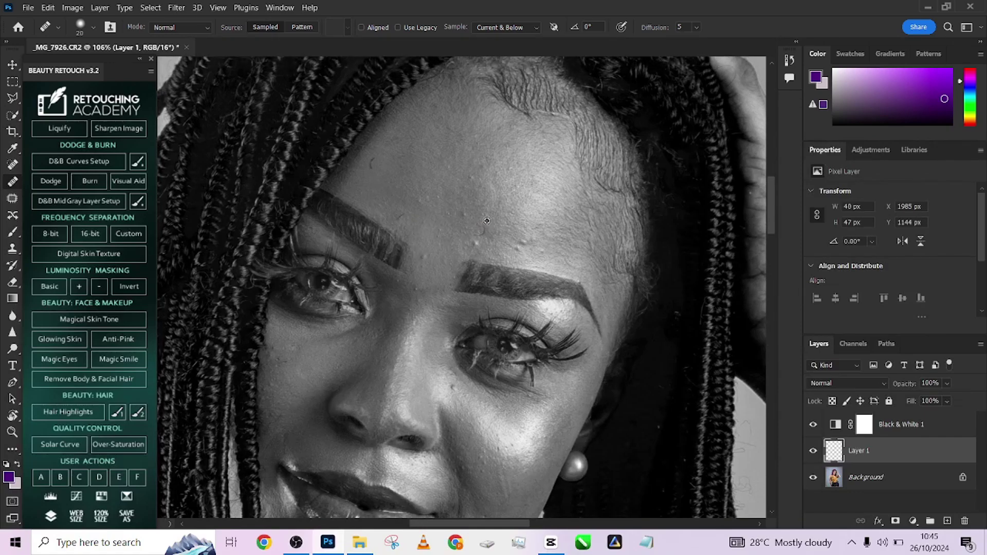
left_click(473, 239)
left_click(483, 229)
left_click(524, 241)
left_click_drag(406, 223, 415, 151)
left_click_drag(458, 313, 393, 182)
left_click(396, 183)
left_click_drag(455, 253, 482, 271)
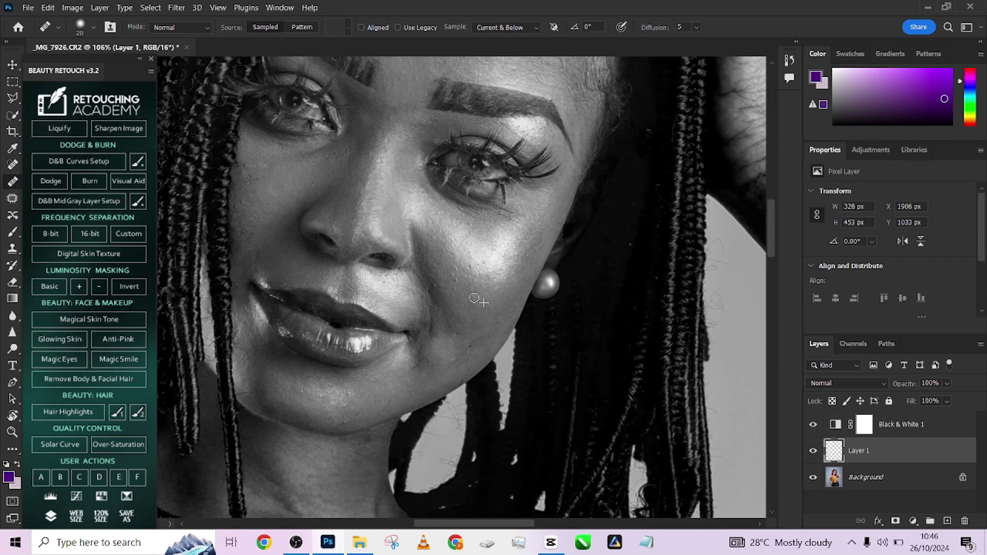
left_click(468, 291)
left_click(434, 280)
- Heal the dark spots and bumps on the raised arm around the elbow with the Healing Brush on Layer 1
mouse_move(304, 375)
left_mouse_down()
mouse_move(365, 310)
mouse_move(365, 62)
left_mouse_up()
left_click(514, 396)
left_click_drag(637, 267, 196, 288)
scroll(514, 288, "up", 1)
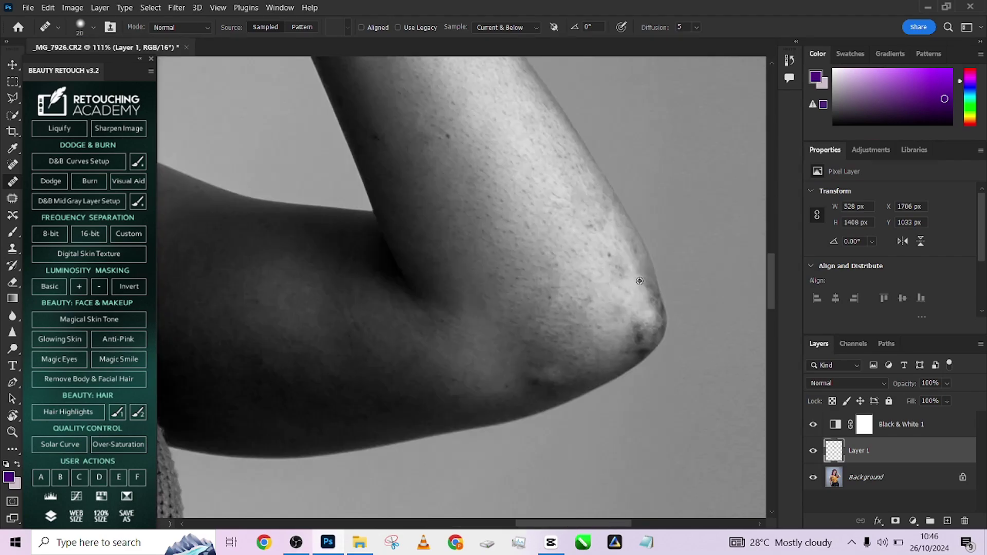
left_click(587, 300)
left_click(616, 264)
left_click(448, 137)
scroll(448, 137, "down", 5)
left_click_drag(448, 137, 684, 216)
left_click(398, 124)
- Heal the small blemishes along the outer forearm of the lowered arm on Layer 1
mouse_move(437, 503)
left_mouse_down()
mouse_move(436, 297)
mouse_move(487, 110)
left_mouse_up()
left_click(431, 299)
left_click(423, 270)
left_click_drag(454, 368, 425, 286)
left_click_drag(406, 336, 407, 265)
left_click(376, 287)
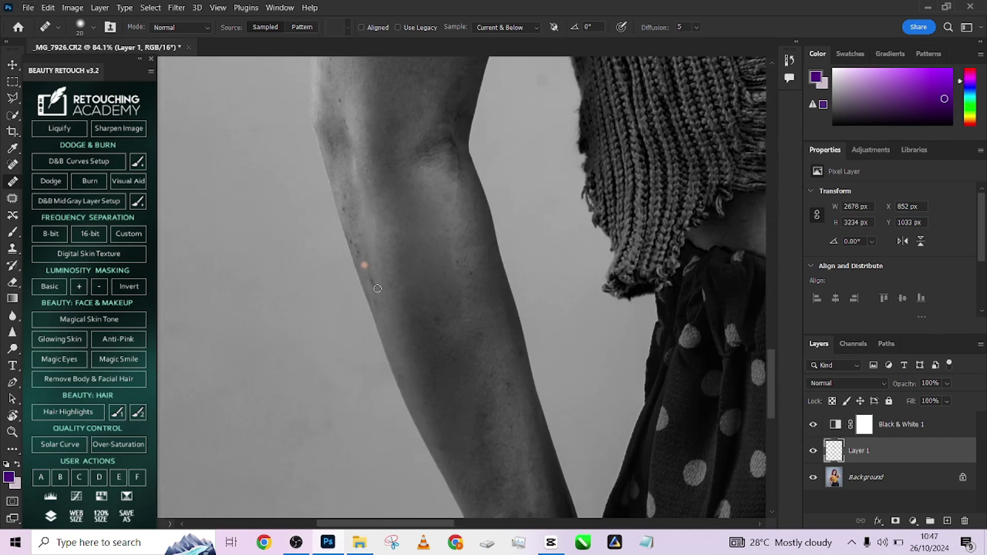
left_click(359, 254)
scroll(368, 198, "down", 3)
- Heal the dark marks around the lowered arm's elbow crease and the spots further down toward the wrist
scroll(432, 303, "up", 8)
left_click(441, 397)
left_click_drag(368, 228, 390, 370)
left_click(454, 370)
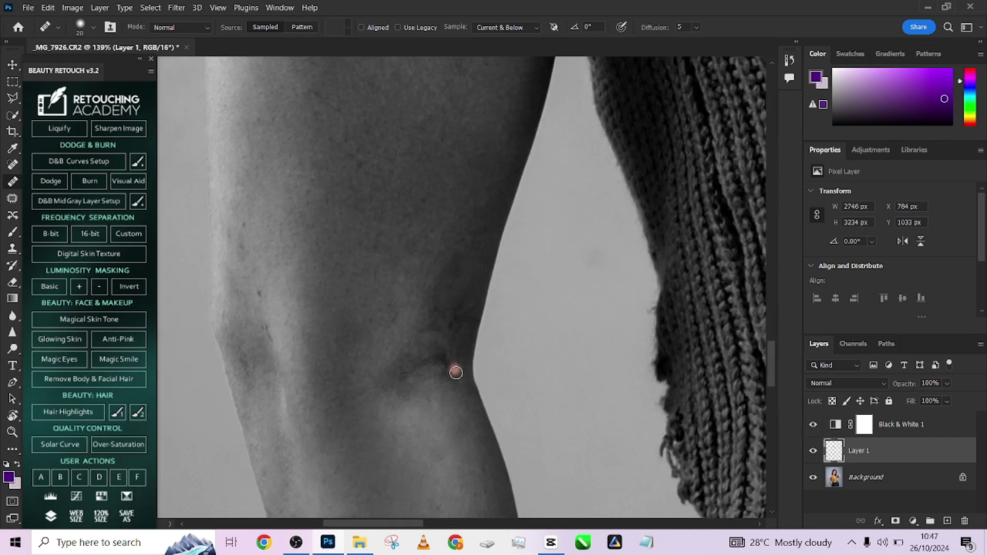
scroll(454, 370, "down", 8)
left_click_drag(462, 442, 361, 118)
left_click(360, 300)
left_click(363, 324)
- Delete the Black & White 1 adjustment layer to bring the portrait back to color
scroll(363, 324, "up", 8)
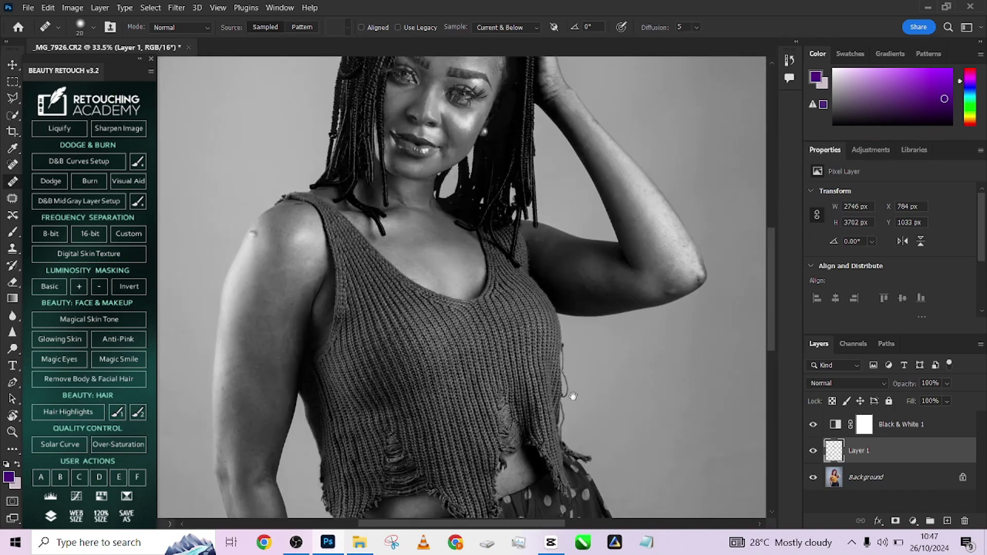
left_click(814, 425)
left_click_drag(935, 423, 964, 520)
- Compare the face before and after healing by toggling the visibility of Layer 1
left_click_drag(464, 259, 496, 370)
scroll(487, 212, "up", 9)
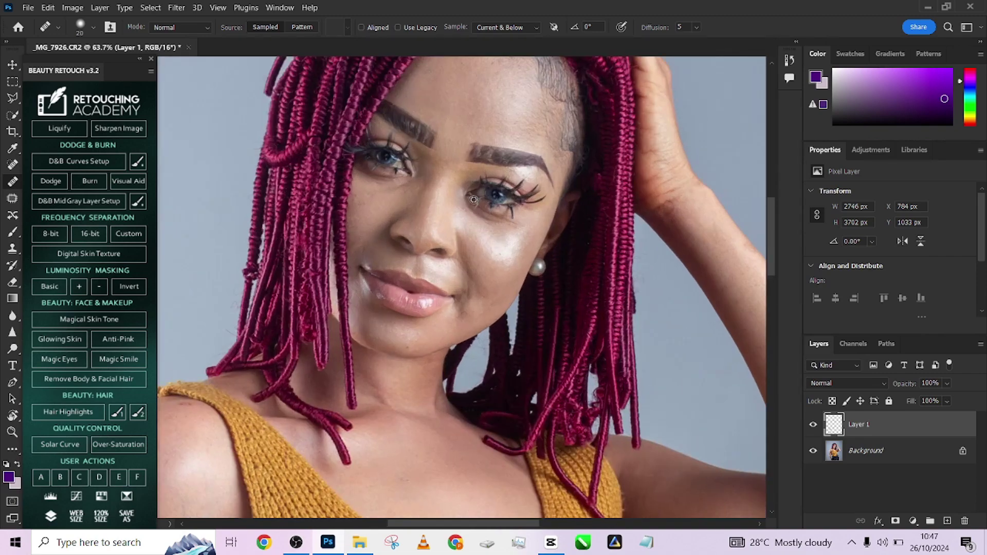
left_click(813, 423)
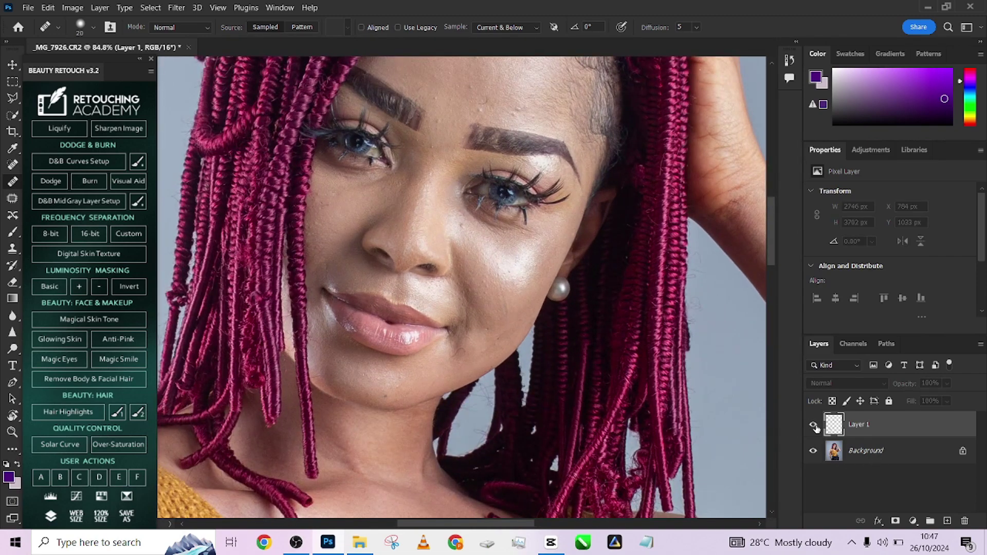
left_click(813, 425)
left_click(815, 425)
left_click(814, 426)
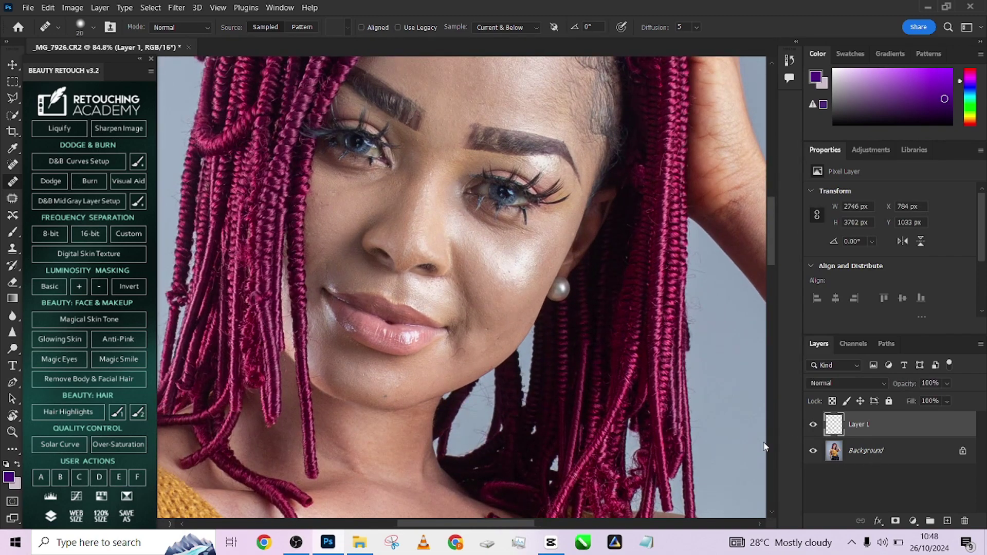
- Flatten the healing layer into the Background
right_click(914, 456)
left_click(914, 418)
scroll(536, 282, "down", 9)
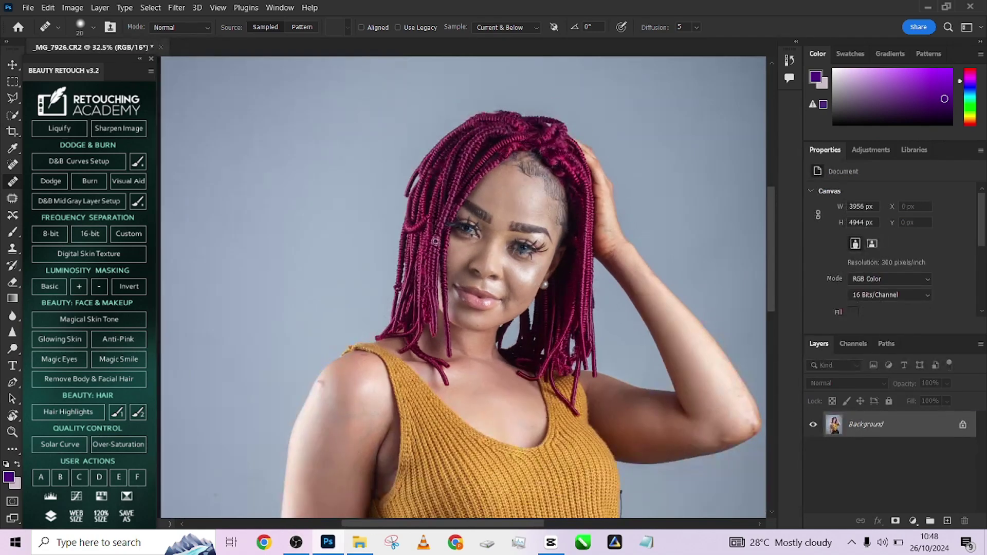
- Run the 16-bit frequency separation on the portrait with a Gaussian Blur radius of 4 pixels
scroll(447, 243, "up", 7)
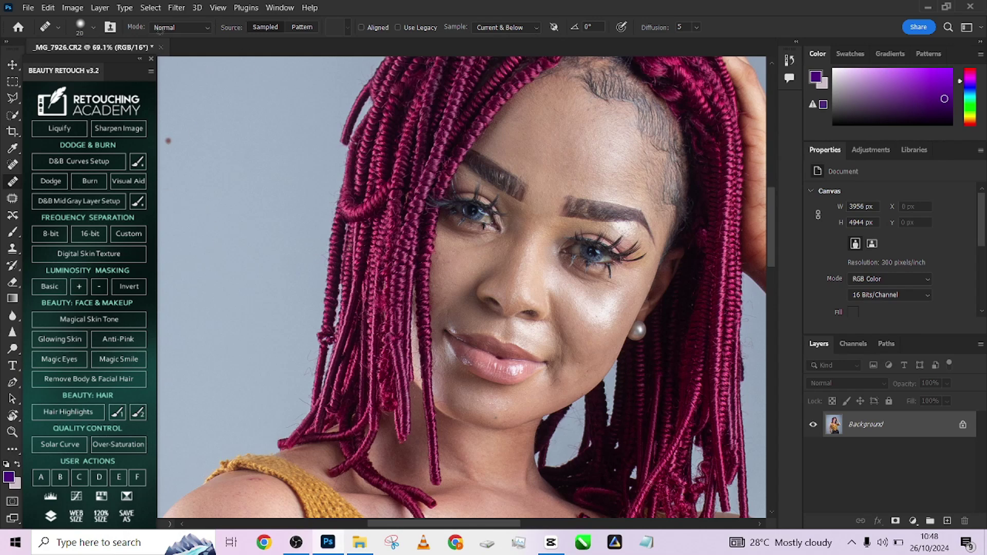
left_click(89, 234)
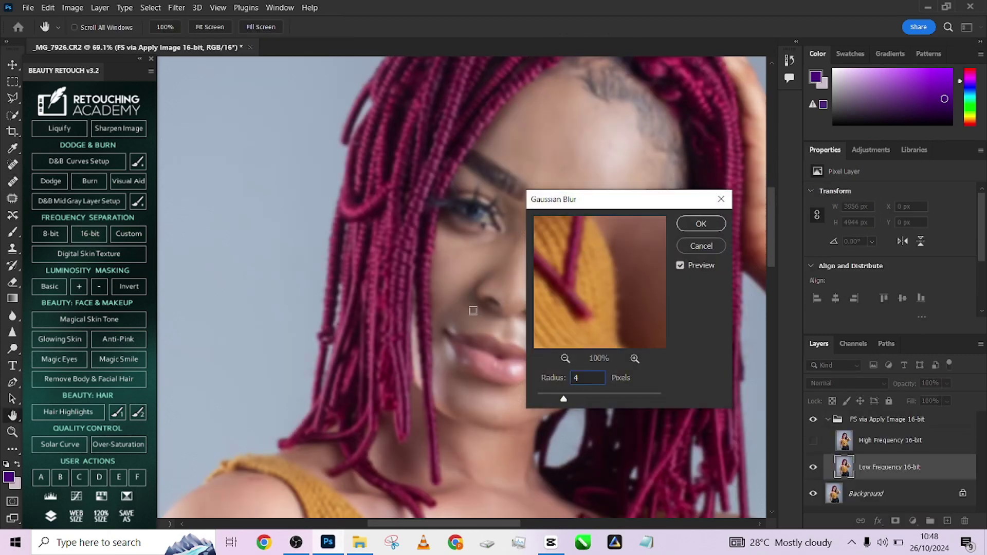
left_click_drag(352, 366, 329, 134)
left_click_drag(308, 426, 385, 225)
scroll(380, 252, "up", 2)
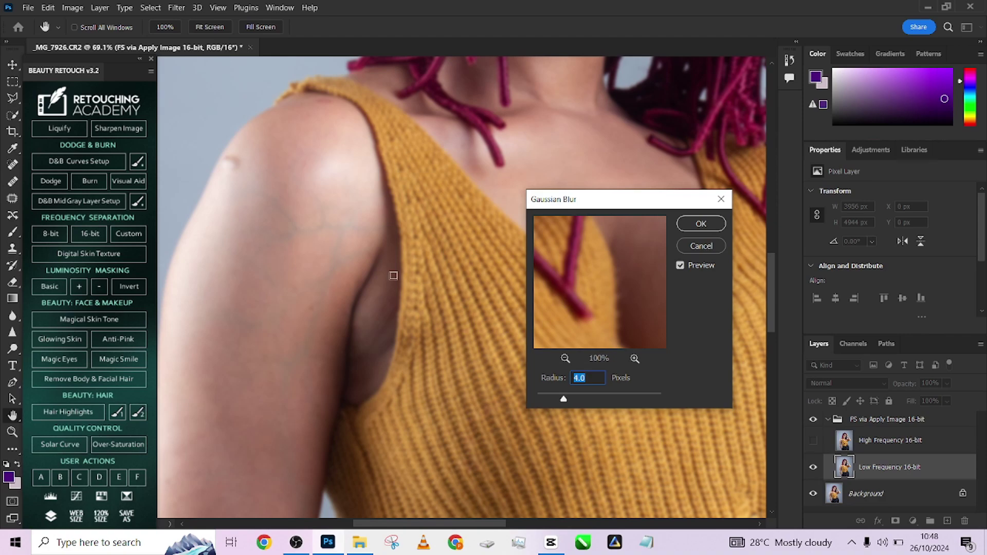
left_click(701, 224)
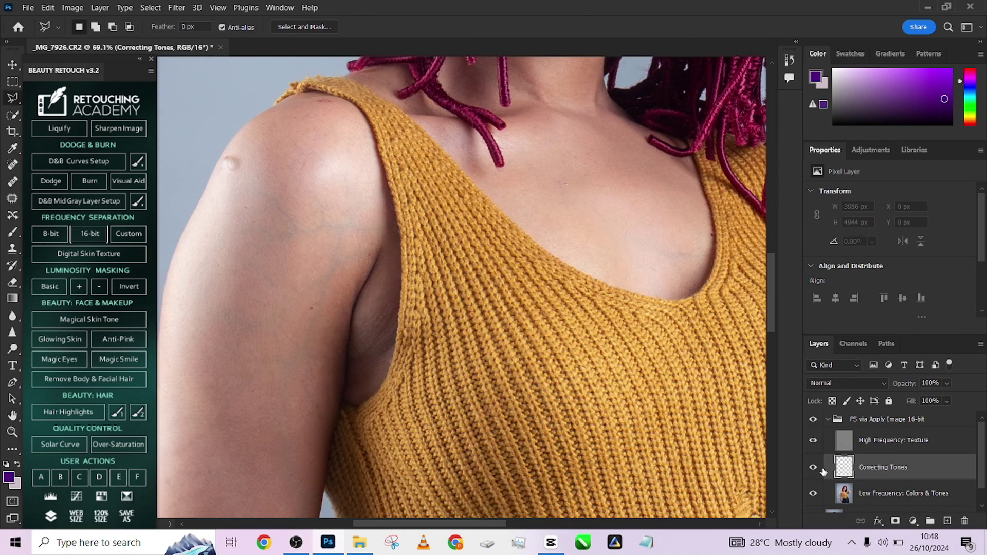
- Activate the Low Frequency: Colors & Tones layer and set the Lasso tool with a 15 px feather
left_click(895, 499)
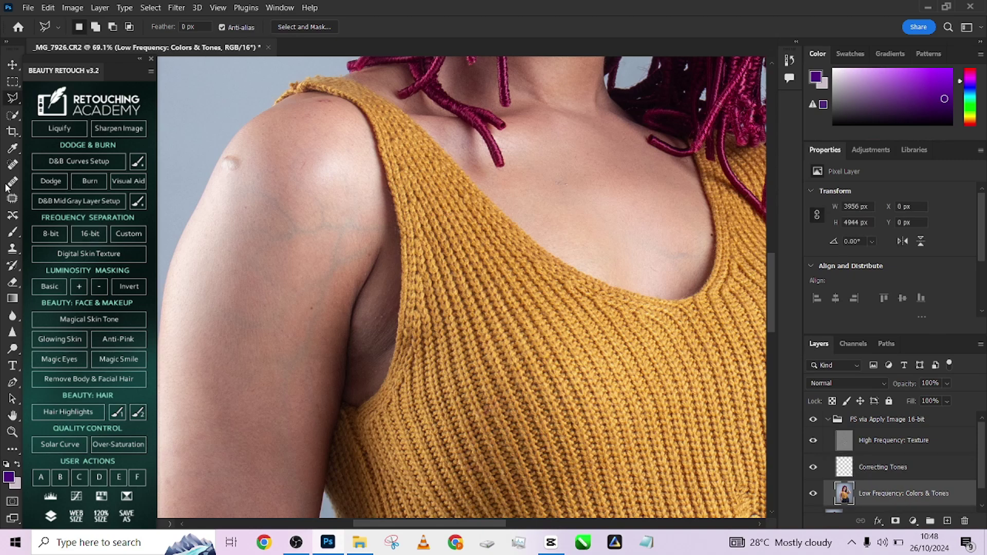
right_click(11, 105)
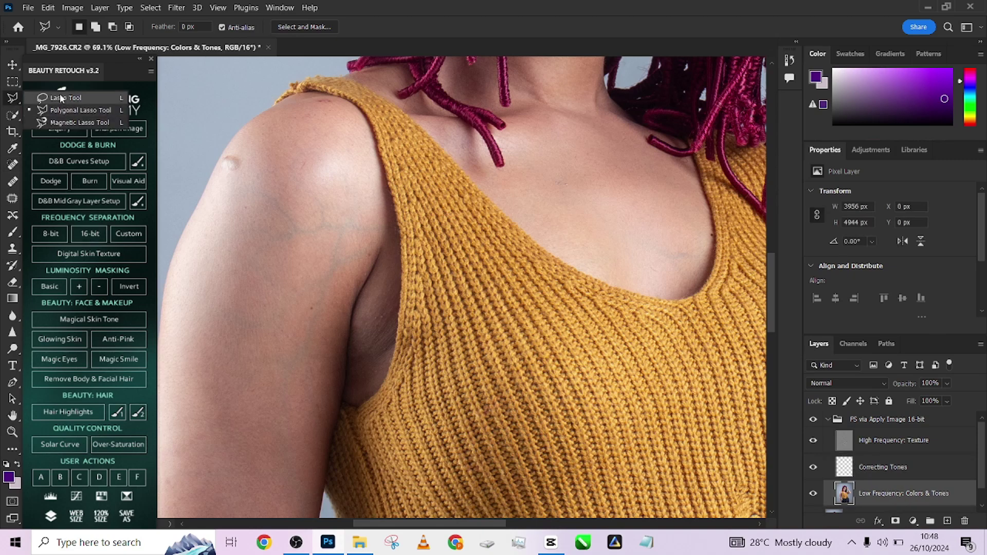
left_click(61, 97)
left_click(199, 26)
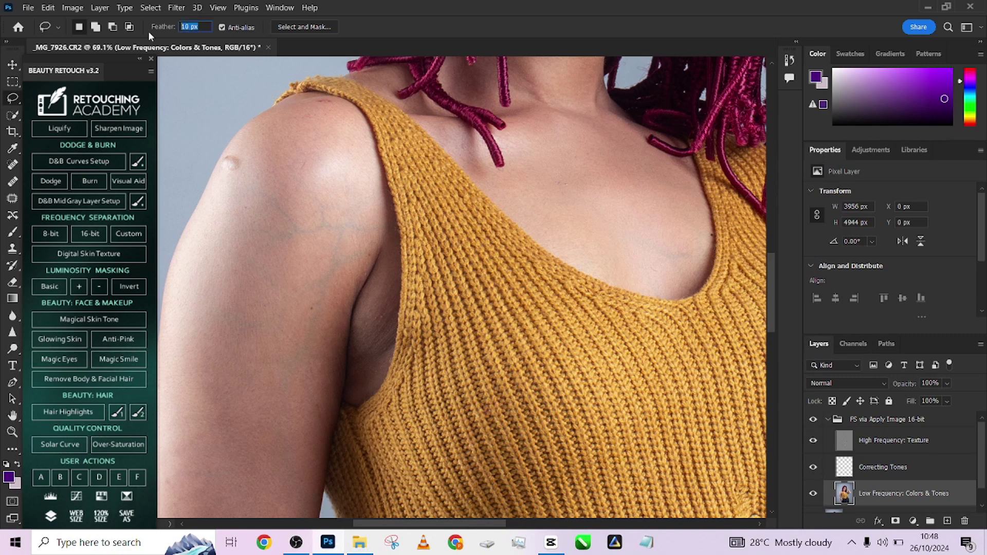
type("15")
key("Return")
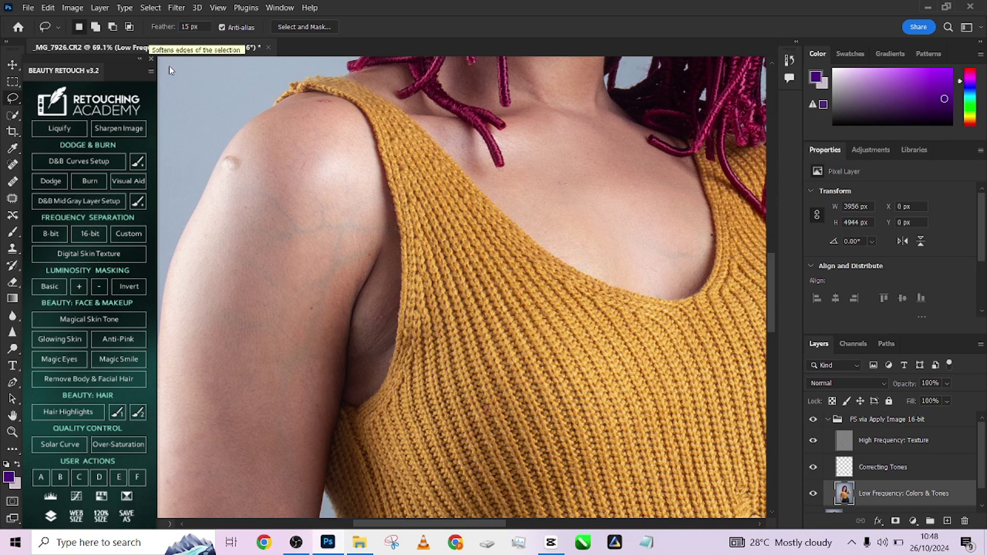
- Select the forehead skin between hairline and eyebrows with the Lasso, subtracting the eyebrow edge from the selection
left_click_drag(503, 161, 397, 356)
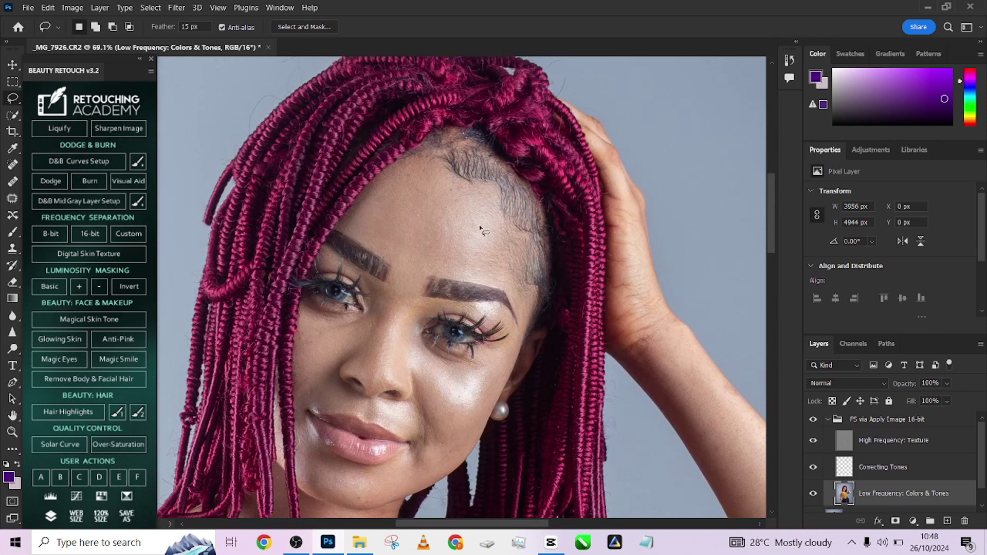
scroll(480, 229, "up", 5)
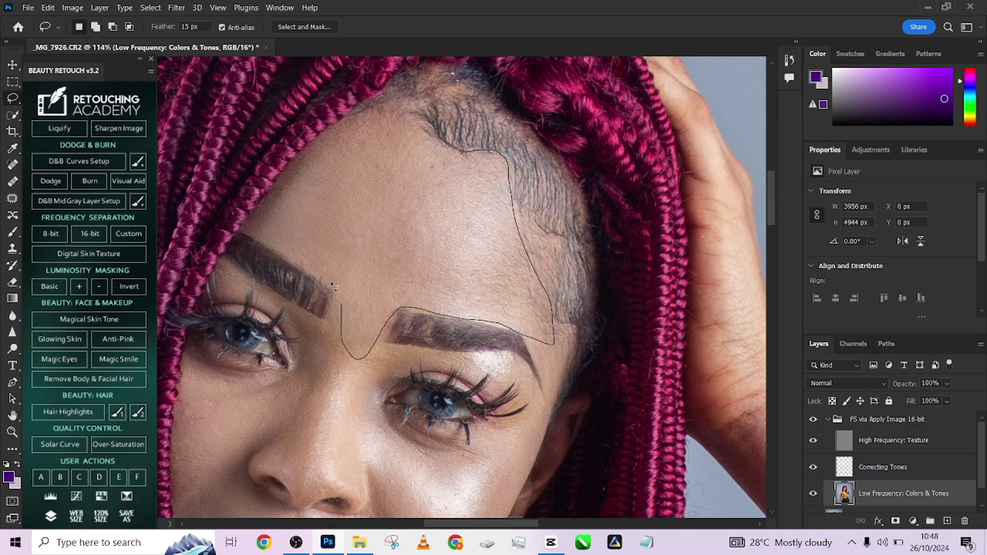
mouse_move(284, 197)
left_mouse_down()
mouse_move(375, 107)
mouse_move(443, 150)
left_mouse_up()
left_click_drag(362, 120, 335, 139, "shift")
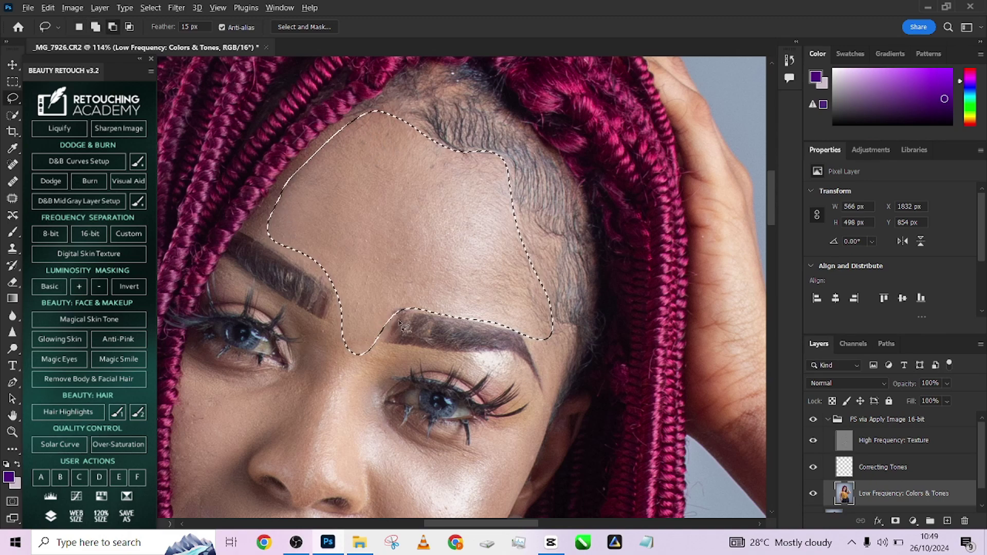
key("alt")
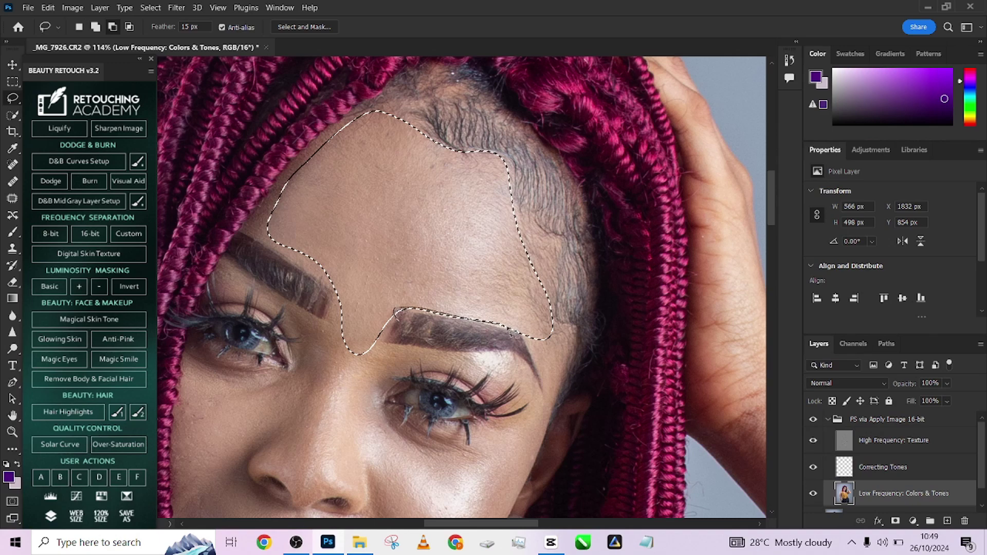
mouse_move(399, 341)
left_mouse_down()
mouse_move(462, 321)
mouse_move(515, 329)
left_mouse_up()
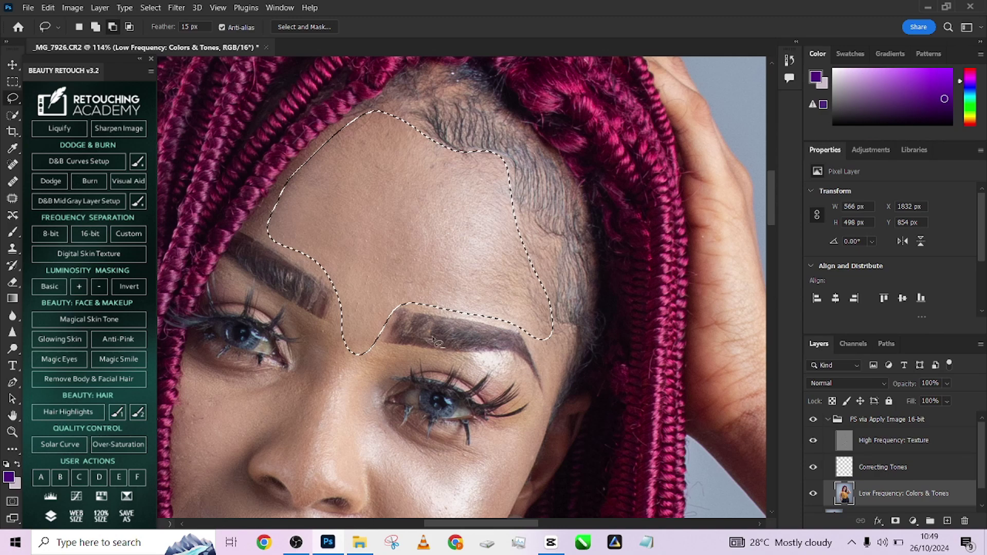
key("alt")
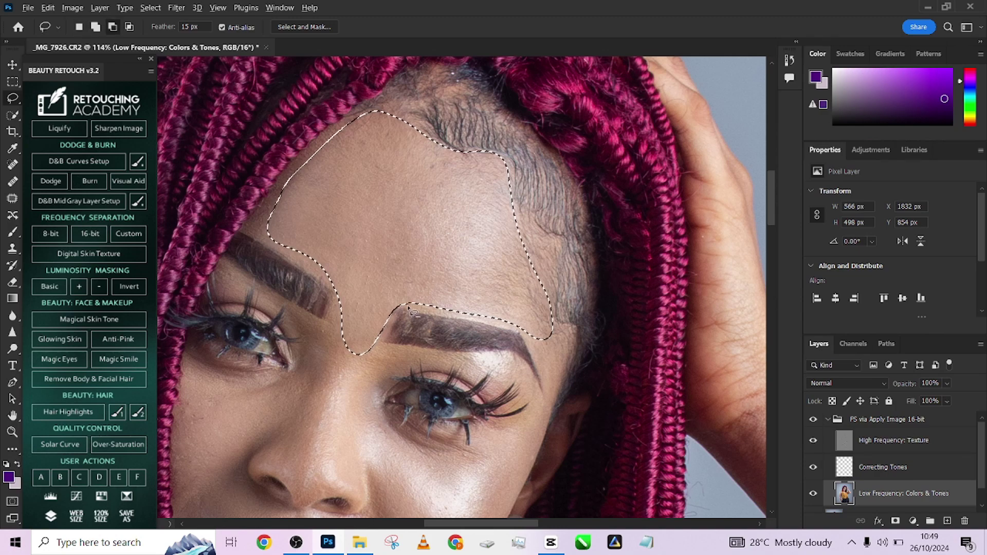
- Apply a Gaussian Blur with a 22-pixel radius to the selected forehead and clear the selection
left_click(176, 8)
mouse_move(201, 162)
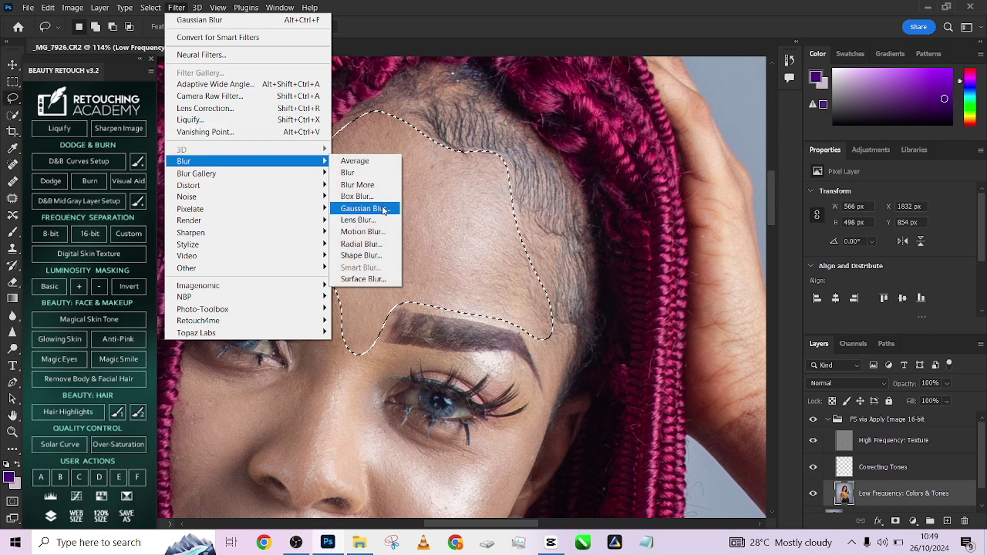
left_click(383, 211)
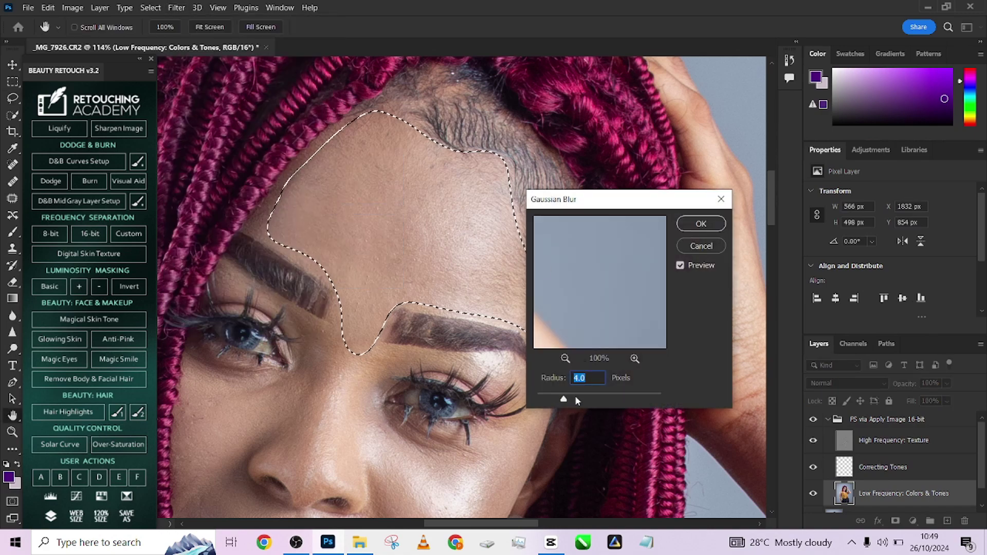
left_click_drag(580, 400, 592, 398)
left_click_drag(421, 354, 371, 350)
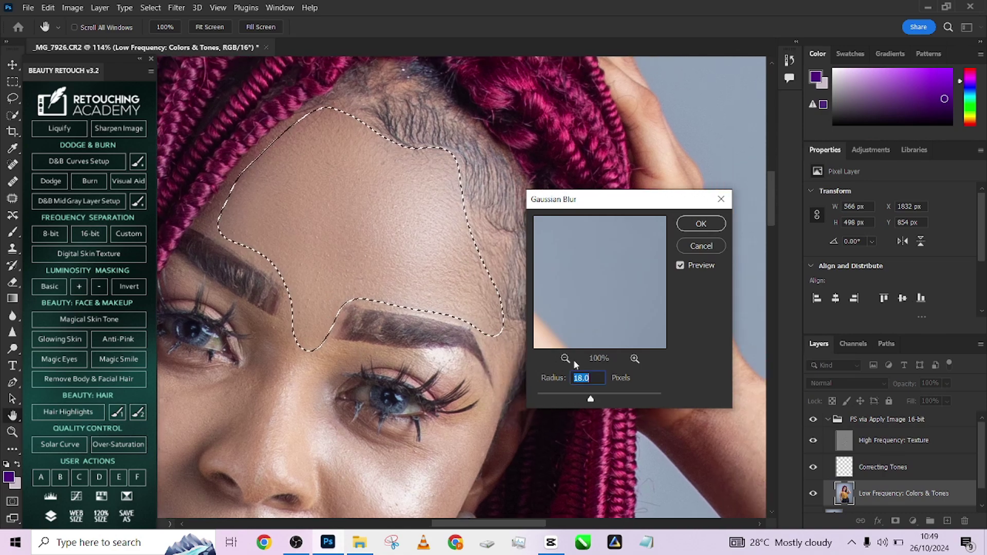
type("22")
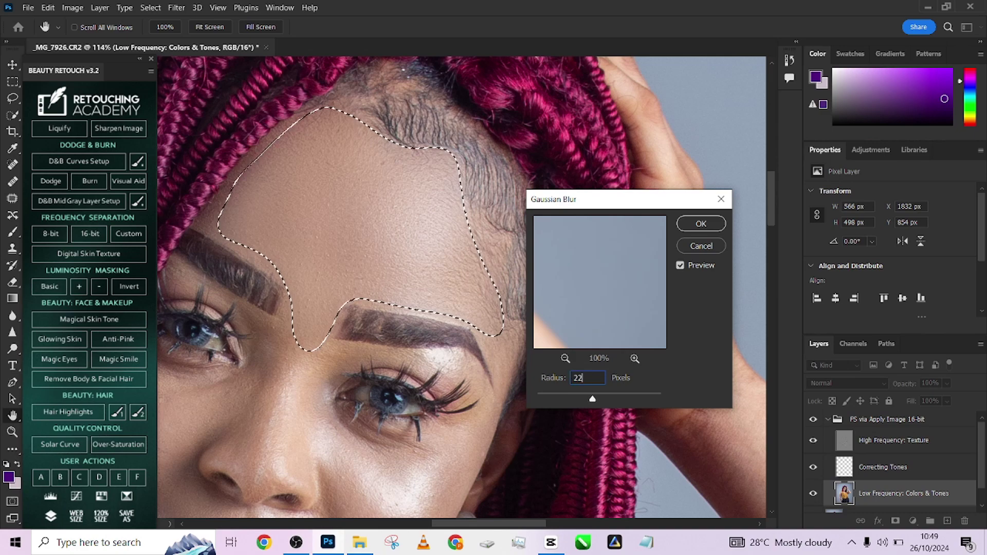
left_click(717, 223)
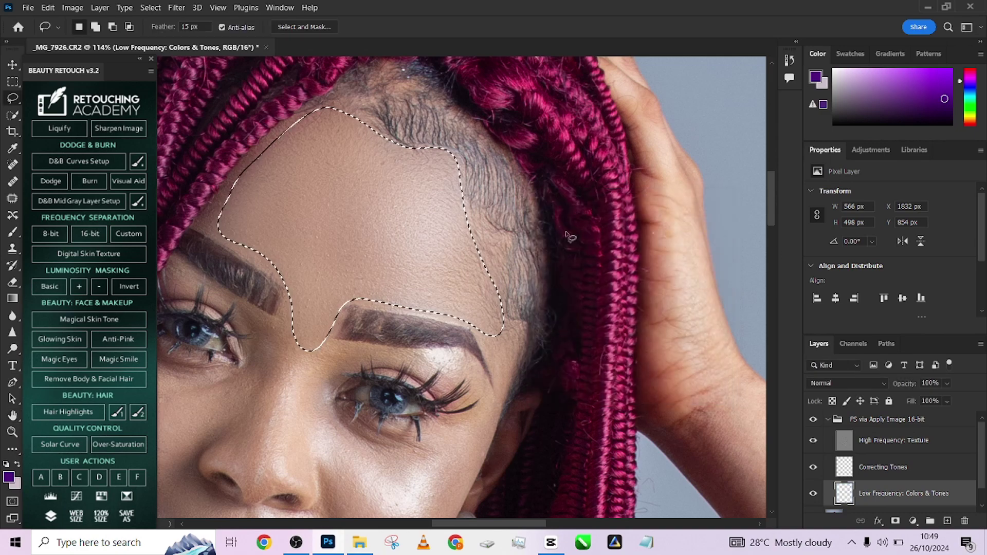
key("ctrl+d")
- Lasso the under-eye and upper cheek area on the earring side, reapply the same Gaussian Blur and deselect
scroll(421, 261, "down", 5)
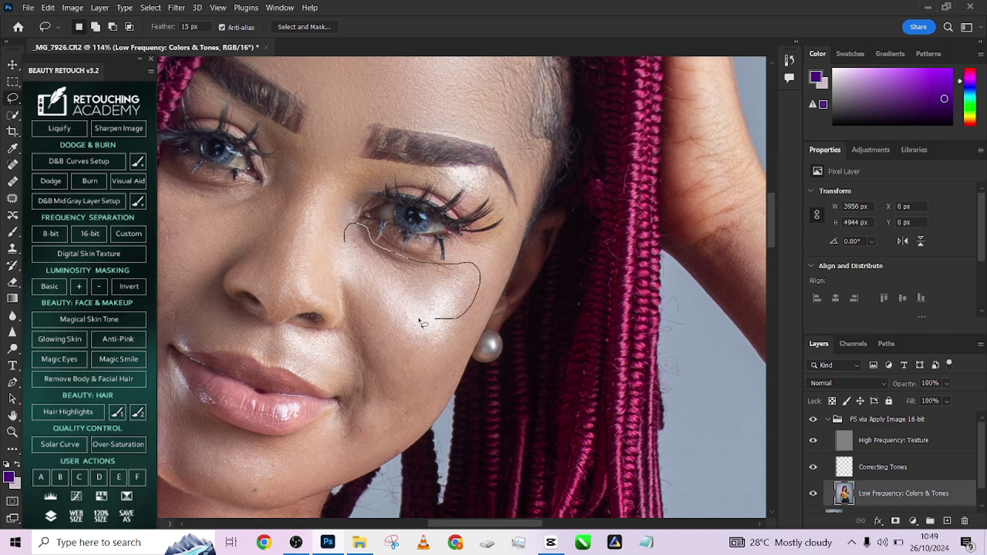
mouse_move(421, 322)
left_mouse_down()
mouse_move(374, 297)
mouse_move(333, 257)
left_mouse_up()
right_click(357, 262)
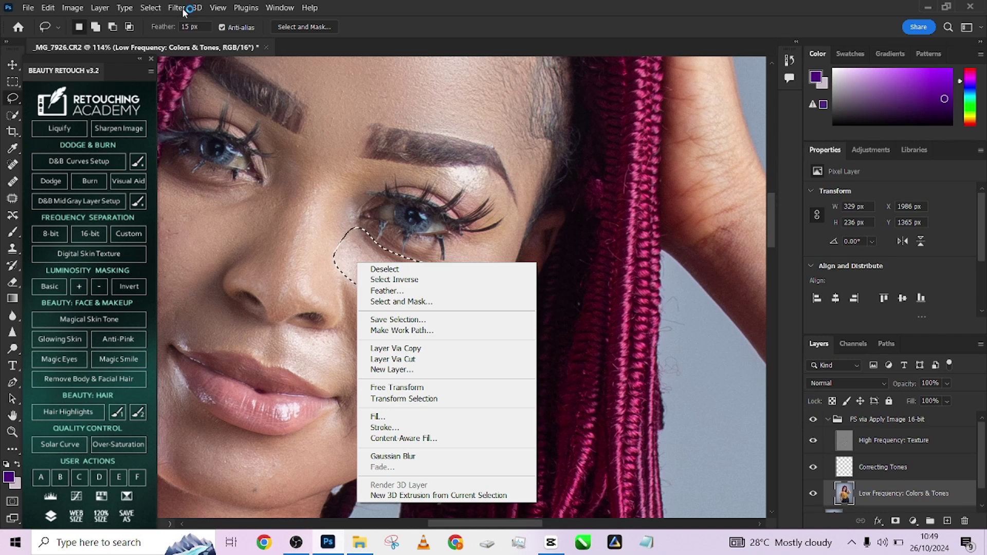
left_click(414, 457)
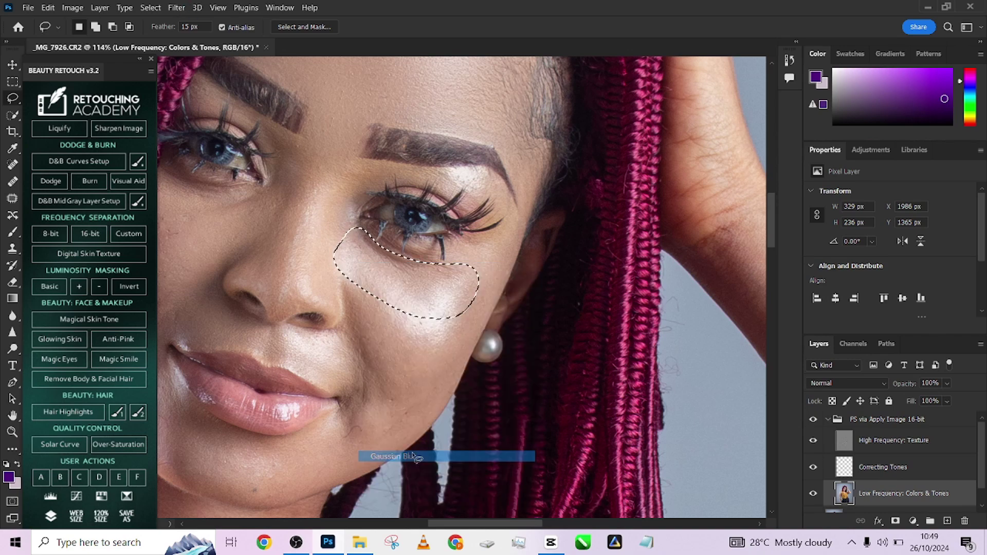
left_click(409, 340)
- Lasso the cheek area from beside the nose toward the jaw, reapply the same Gaussian Blur and deselect
scroll(419, 226, "down", 3)
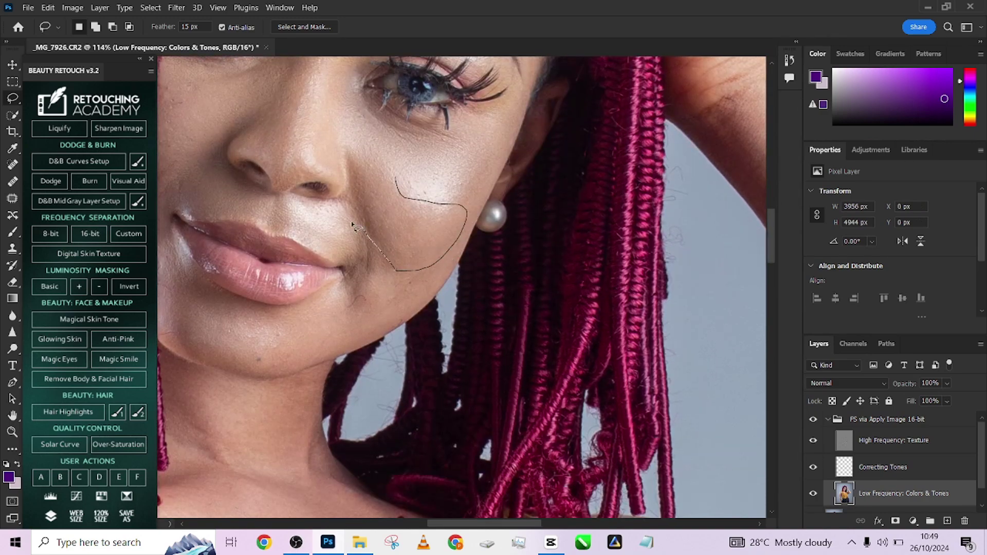
left_click_drag(380, 153, 340, 142)
right_click(509, 221)
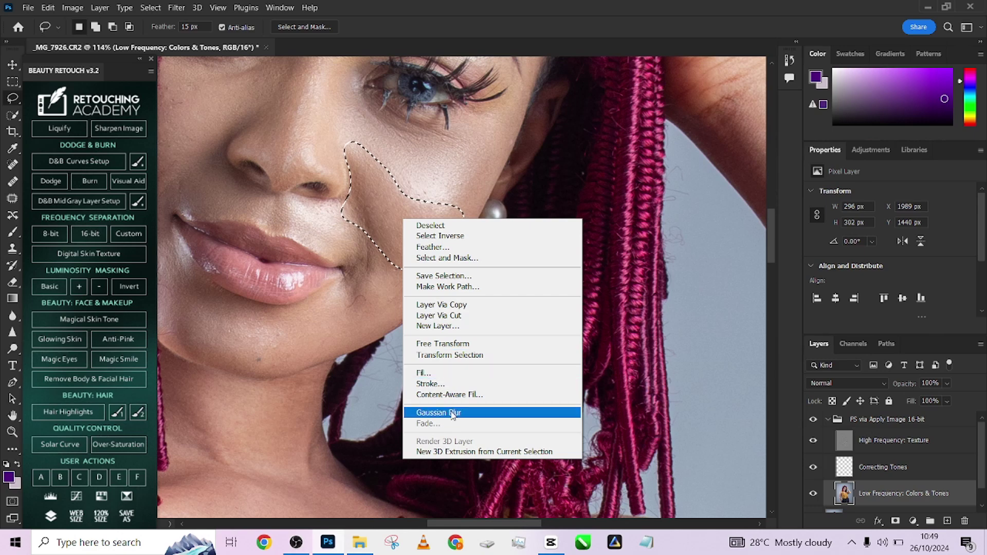
left_click(529, 411)
left_click(388, 284)
- Lasso the skin from the mouth corner down toward the chin and smooth it with the same Gaussian Blur
scroll(393, 257, "down", 1)
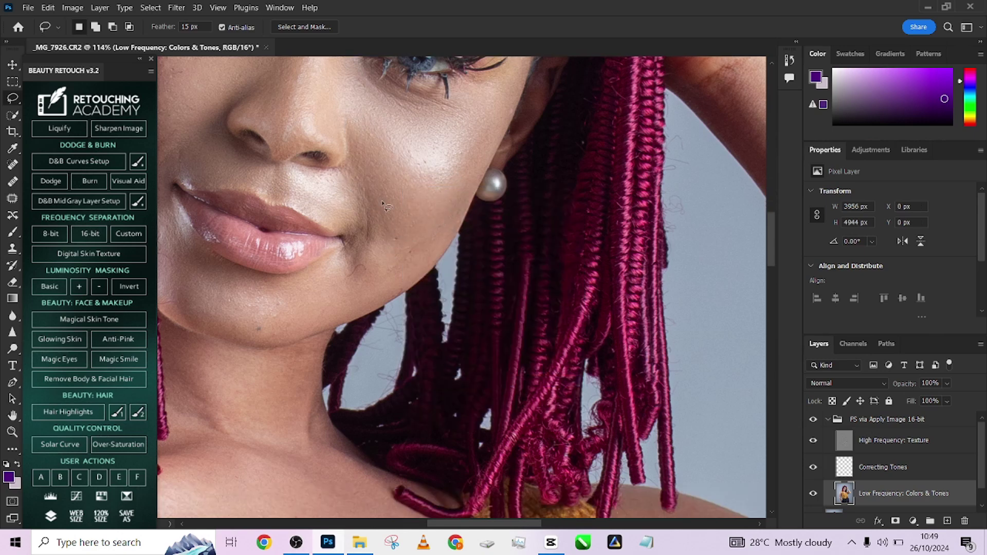
left_click_drag(301, 280, 313, 260)
right_click(386, 221)
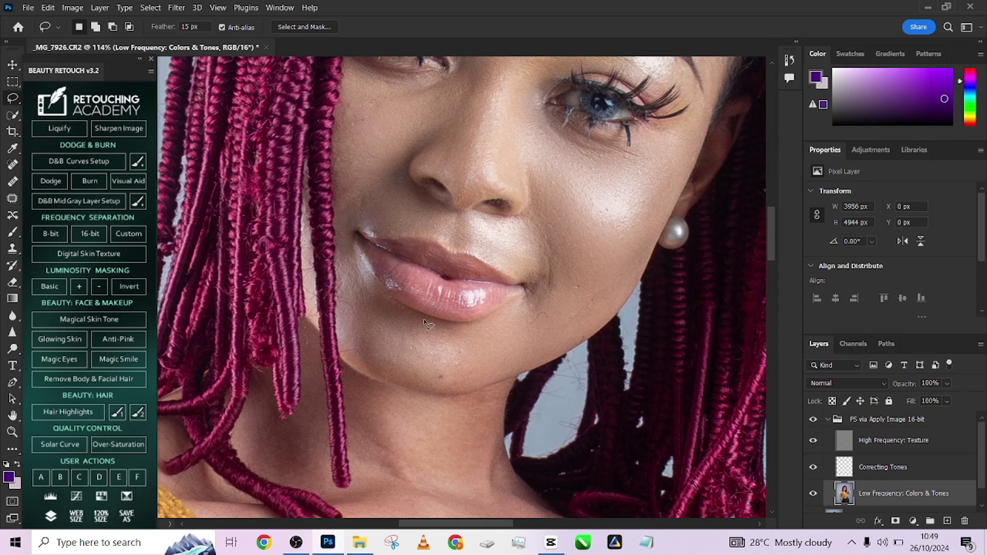
mouse_move(493, 315)
left_mouse_down()
mouse_move(357, 329)
mouse_move(360, 300)
left_mouse_up()
right_click(410, 334)
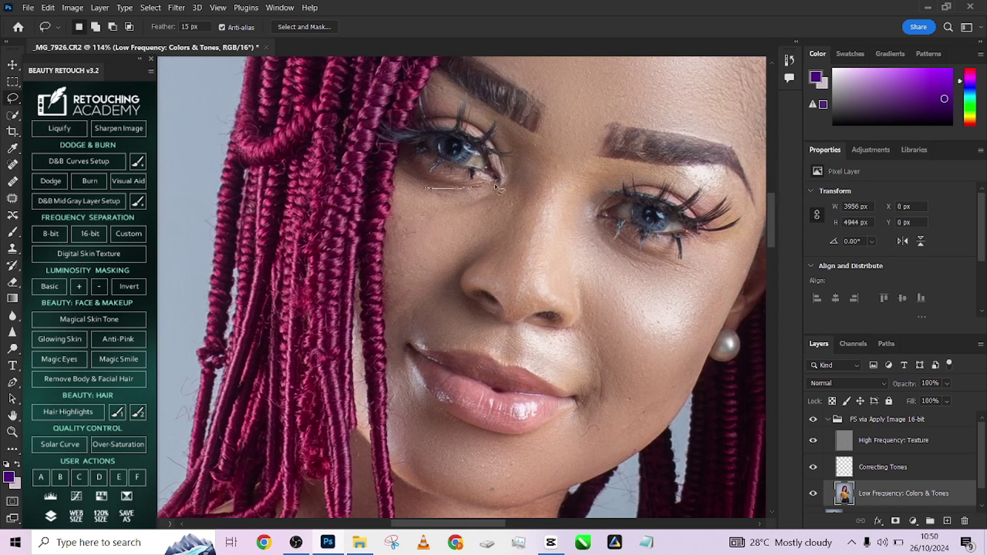
- Lasso a narrow strip along the nose bridge, reapply the Gaussian Blur, fade it to 77% opacity and deselect
left_click_drag(535, 151, 396, 288)
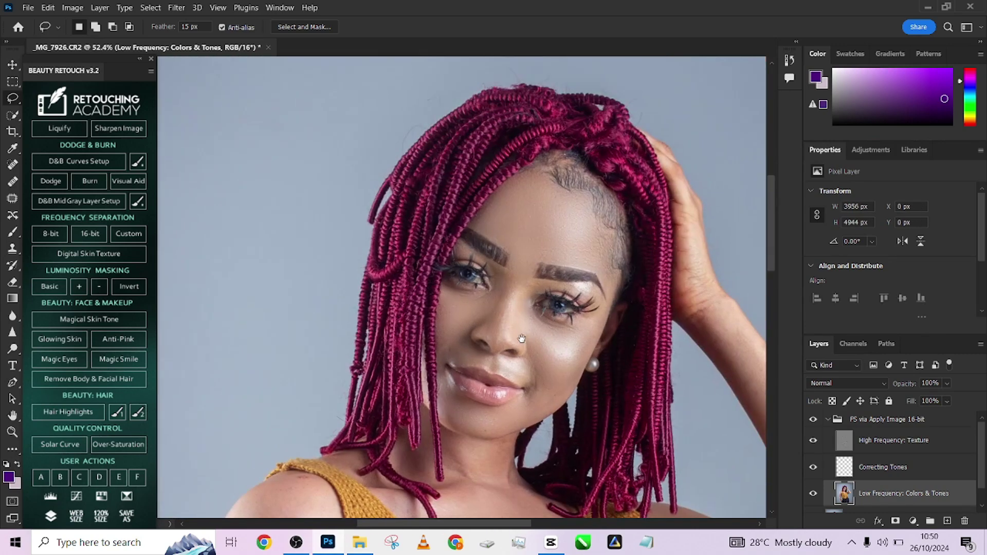
left_click_drag(530, 273, 573, 274)
left_click_drag(461, 380, 481, 310)
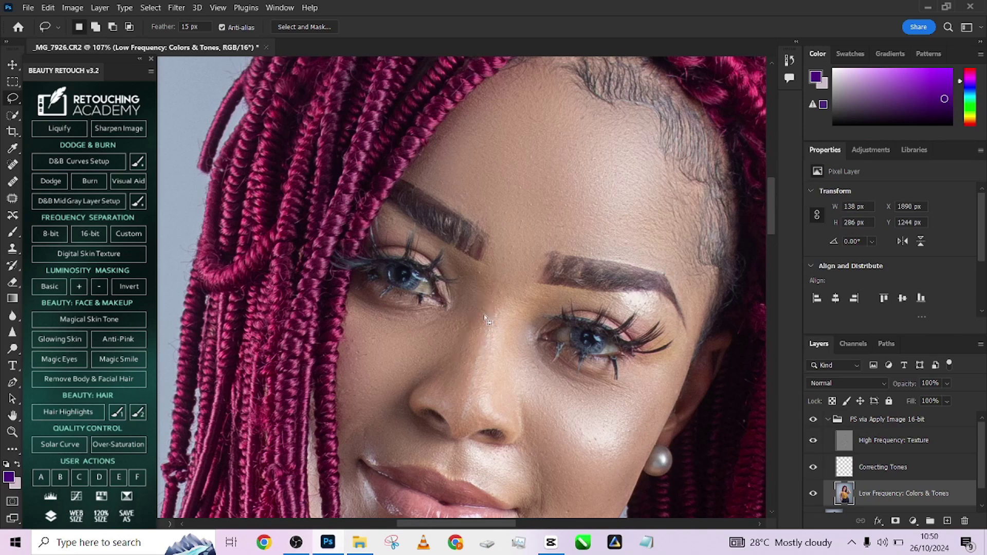
right_click(479, 319)
left_click(535, 270)
right_click(475, 295)
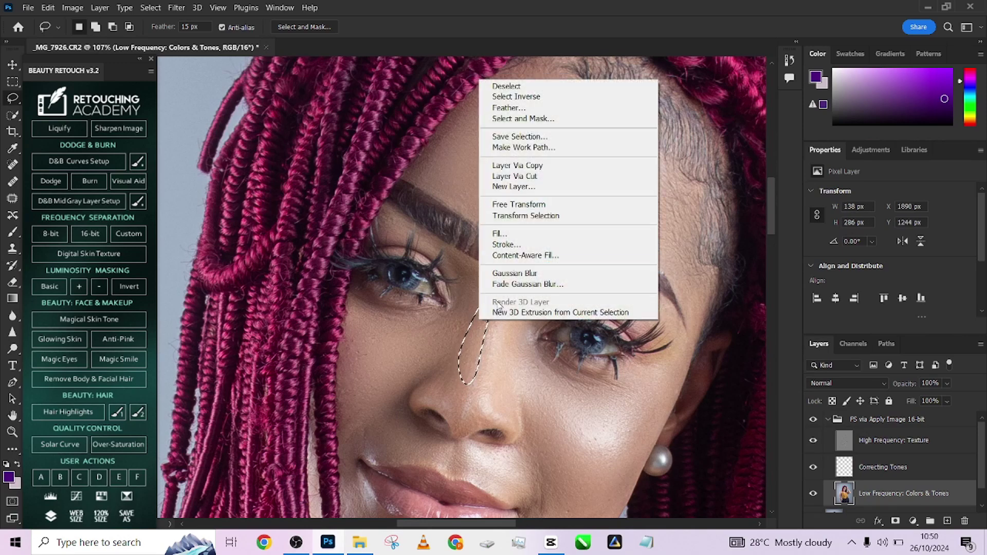
left_click(522, 284)
left_click_drag(509, 174, 492, 174)
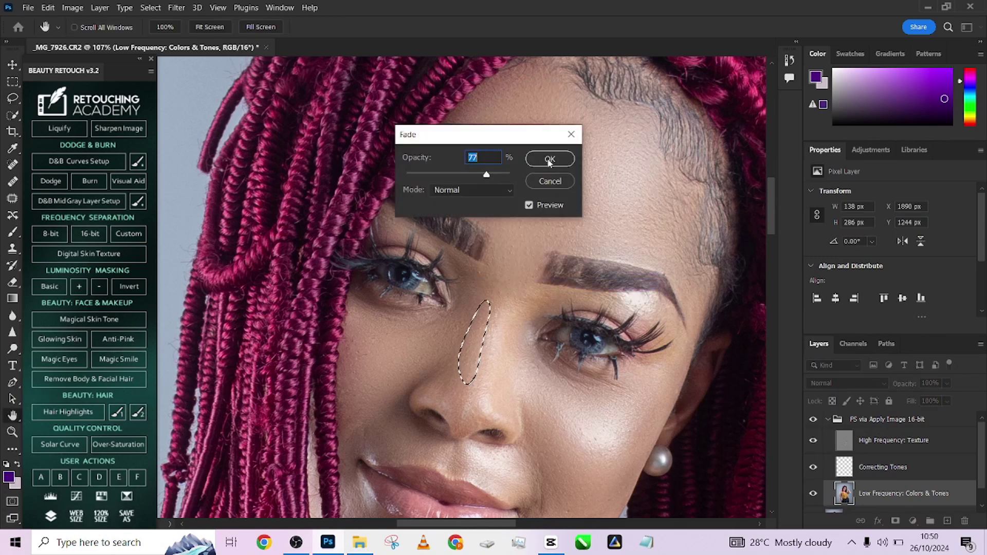
left_click(549, 159)
key("ctrl+d")
- Lasso the side of the nose bridge facing the earring, reapply the Gaussian Blur, fade it and deselect
left_click_drag(526, 336, 480, 221)
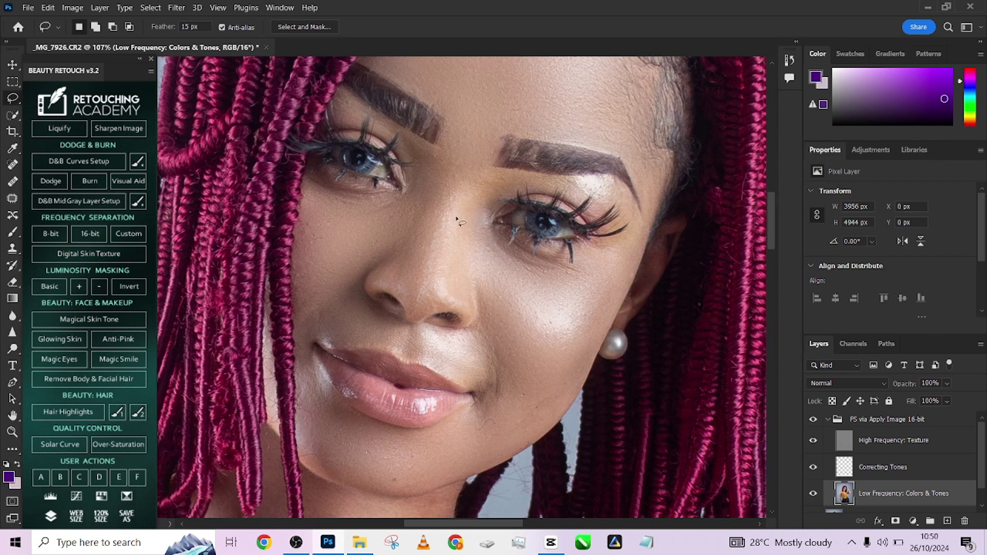
mouse_move(455, 291)
left_mouse_down()
mouse_move(494, 202)
mouse_move(477, 195)
mouse_move(456, 217)
left_mouse_up()
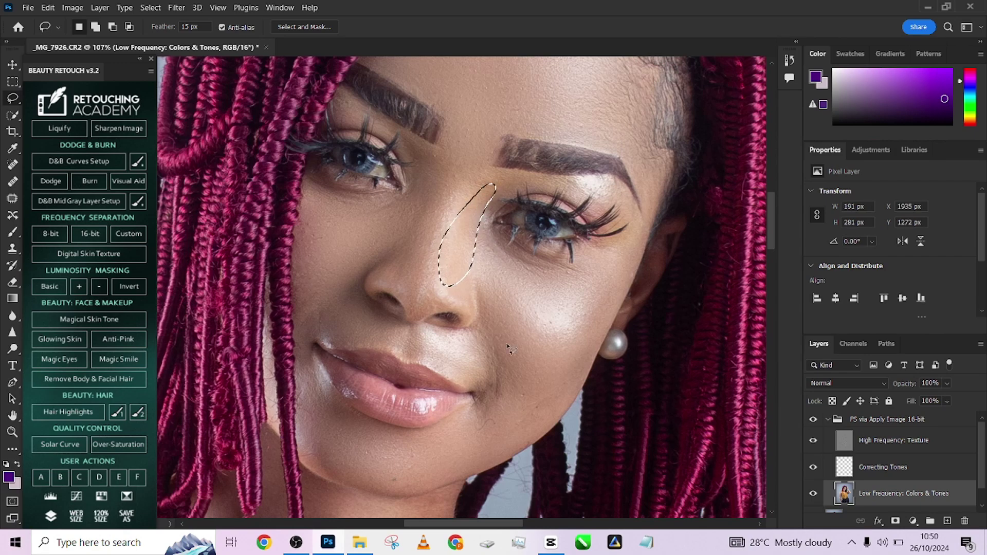
right_click(490, 297)
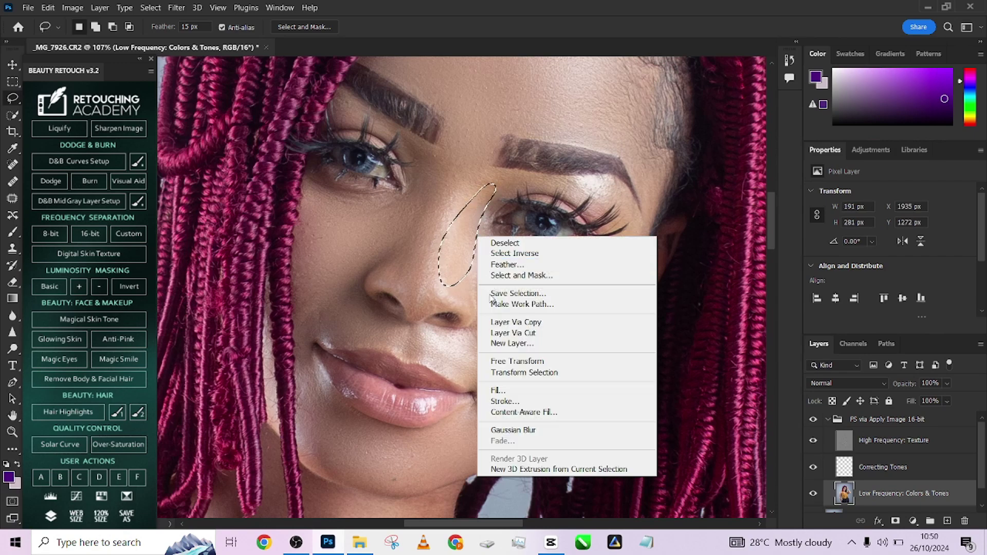
left_click(512, 430)
right_click(447, 250)
left_click(514, 449)
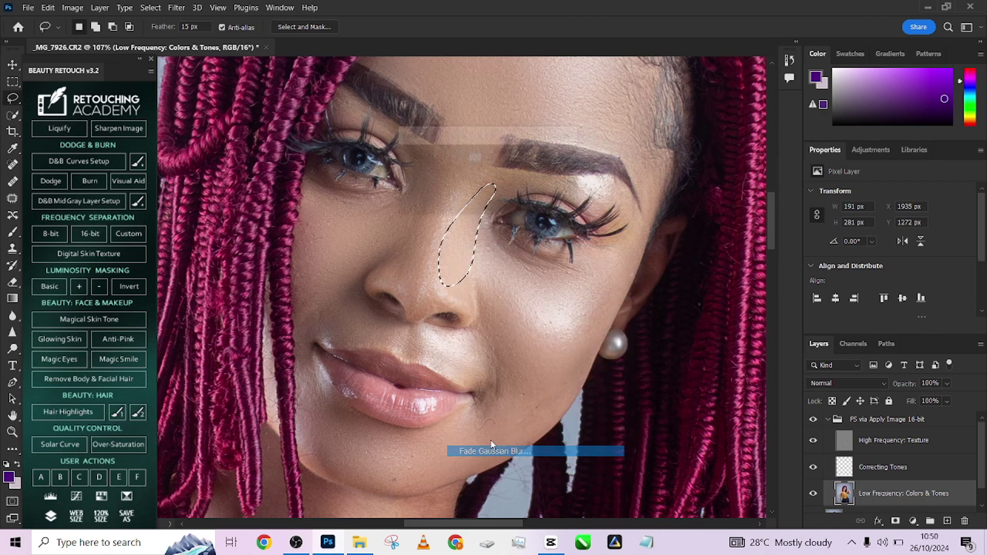
left_click(487, 175)
left_click(549, 160)
key("ctrl+d")
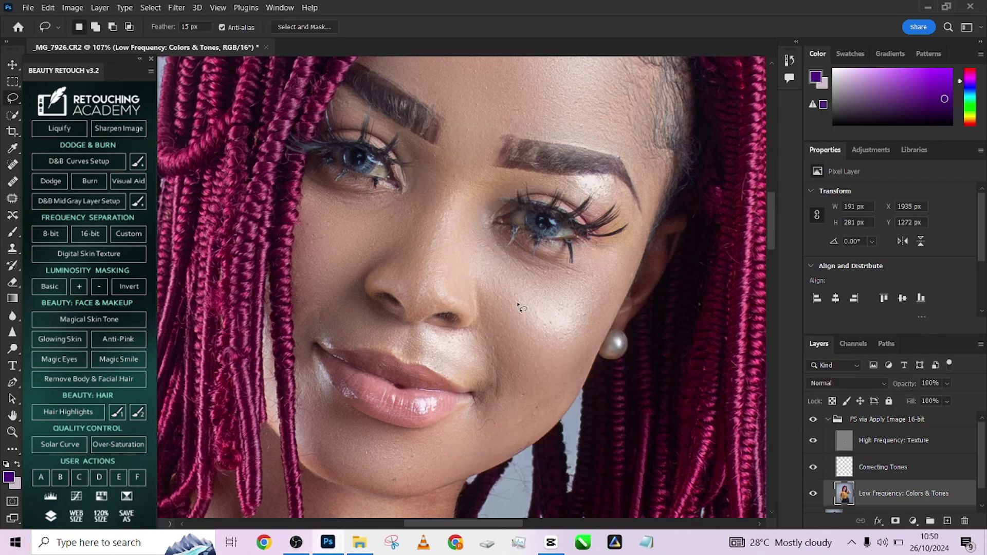
- Lasso the skin above the upper lip out to the far mouth corner, smooth it with the same Gaussian Blur and deselect
scroll(519, 302, "down", 4)
scroll(488, 331, "up", 3)
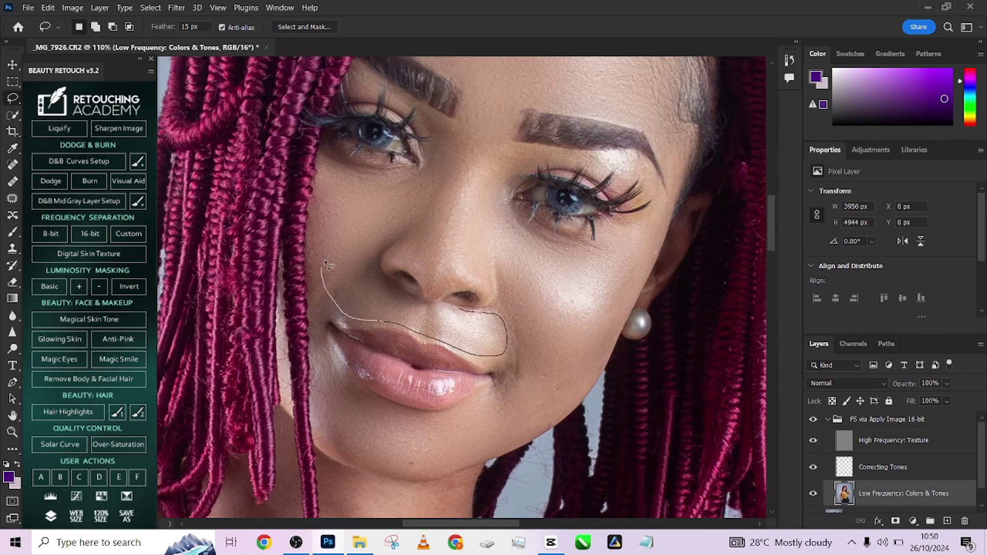
mouse_move(329, 266)
left_mouse_down()
mouse_move(406, 304)
mouse_move(464, 310)
left_mouse_up()
right_click(481, 339)
left_click(528, 283)
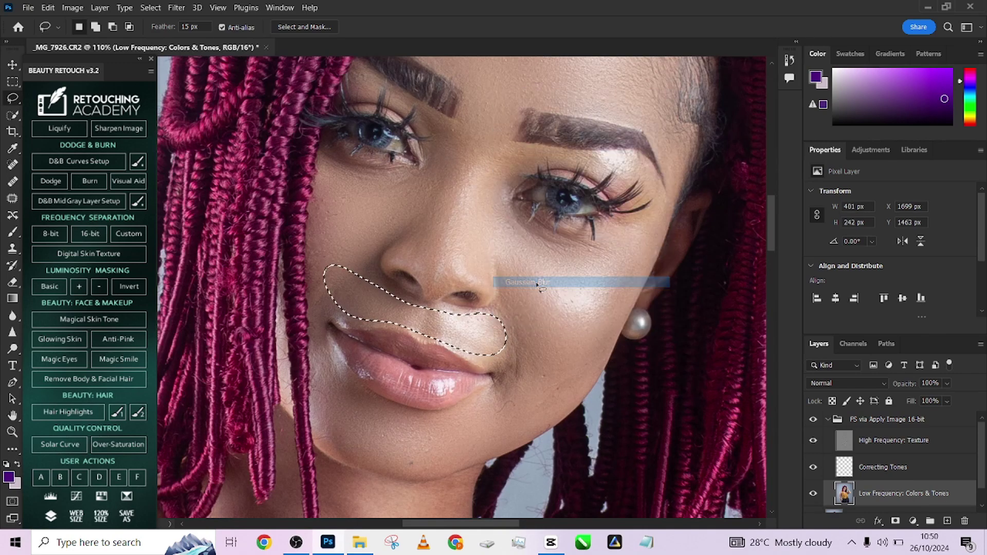
key("ctrl+d")
scroll(537, 285, "down", 5)
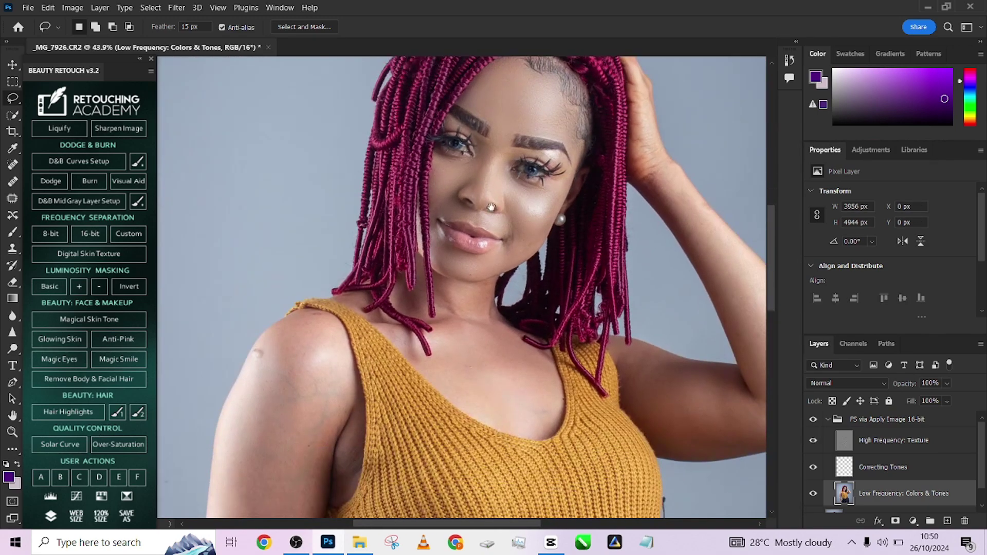
- Lasso the chest area inside the neckline, reapply the same Gaussian Blur and deselect
scroll(478, 395, "up", 3)
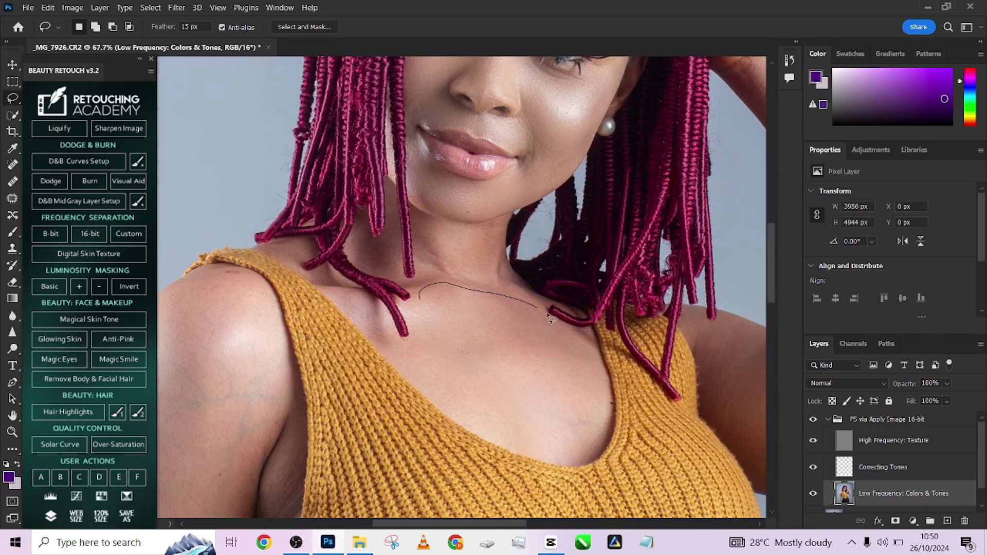
left_click_drag(540, 450, 392, 349)
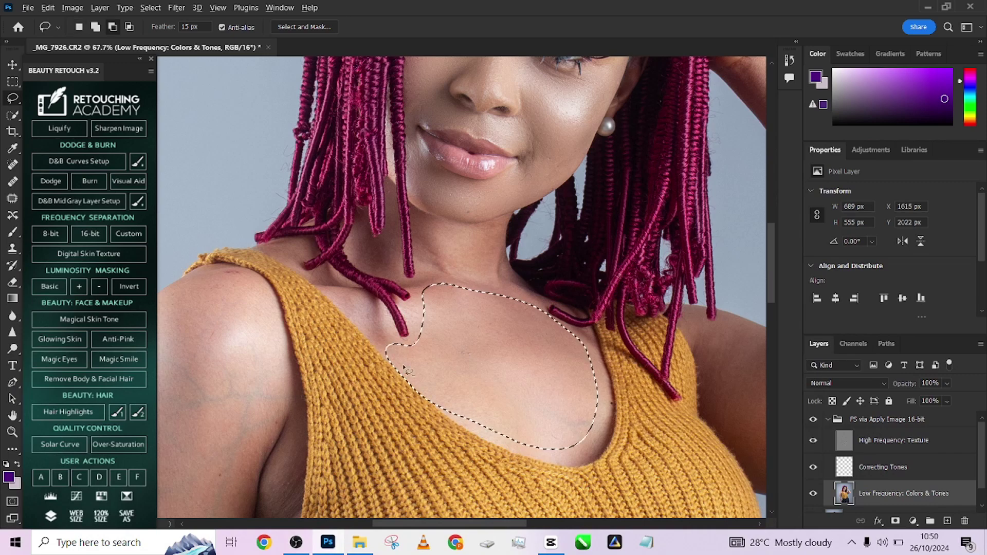
right_click(494, 350)
left_click(526, 303)
key("ctrl+d")
- Lasso the front of the neck below the chin, reapply the same Gaussian Blur and deselect
left_click_drag(483, 314, 601, 308)
mouse_move(546, 212)
left_mouse_down()
mouse_move(535, 247)
mouse_move(546, 212)
left_mouse_up()
right_click(555, 273)
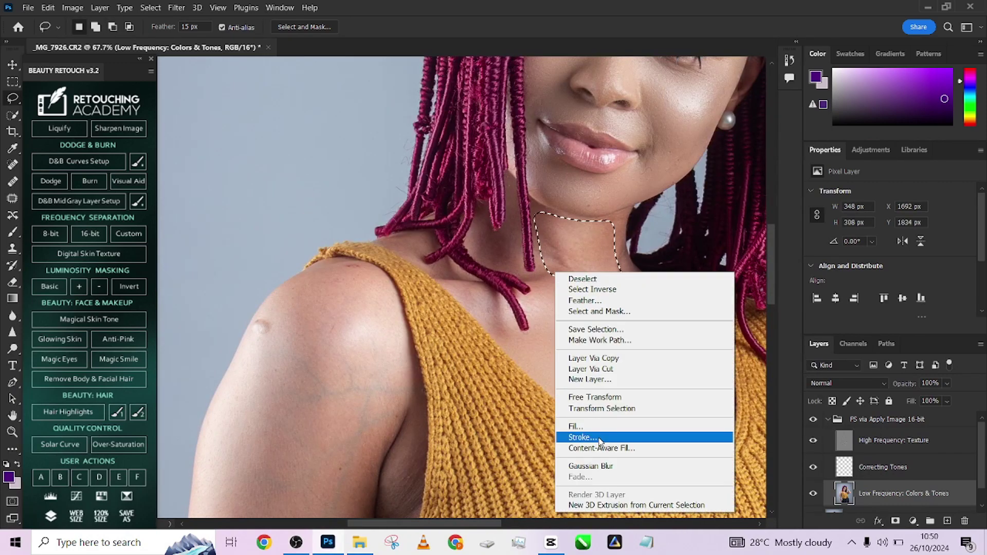
left_click(586, 465)
key("ctrl+d")
- Smooth the shoulder and upper arm of the lowered arm with the same Gaussian Blur, clearing the selection after each pass
mouse_move(412, 255)
left_mouse_down()
mouse_move(537, 161)
mouse_move(530, 112)
left_mouse_up()
mouse_move(514, 266)
left_mouse_down()
mouse_move(319, 364)
mouse_move(483, 132)
mouse_move(514, 267)
left_mouse_up()
key("ctrl+alt+f")
key("ctrl+d")
mouse_move(470, 410)
left_mouse_down()
mouse_move(502, 179)
mouse_move(384, 99)
mouse_move(498, 159)
left_mouse_up()
right_click(393, 283)
left_click(443, 475)
key("ctrl+d")
- Lasso the elbow and forearm of the lowered arm and reapply the same Gaussian Blur
left_click_drag(391, 411, 356, 162)
mouse_move(332, 161)
left_mouse_down()
mouse_move(459, 391)
mouse_move(325, 198)
left_mouse_up()
right_click(353, 199)
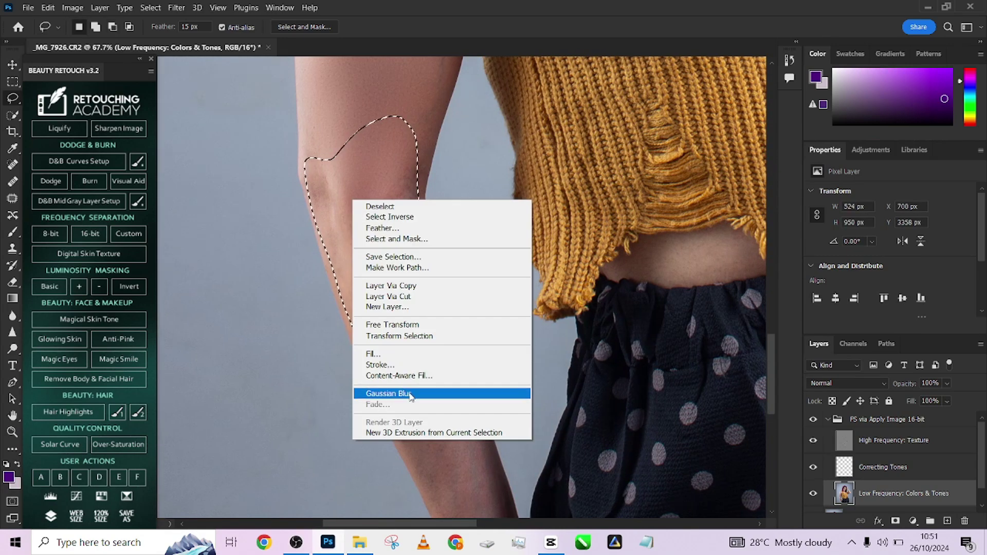
left_click(410, 395)
- Lasso the inner edge of the lowered upper arm, smooth it with the same Gaussian Blur and deselect
left_click_drag(421, 170, 403, 429)
left_click_drag(387, 325, 411, 189)
right_click(400, 206)
left_click(456, 402)
scroll(432, 315, "down", 3)
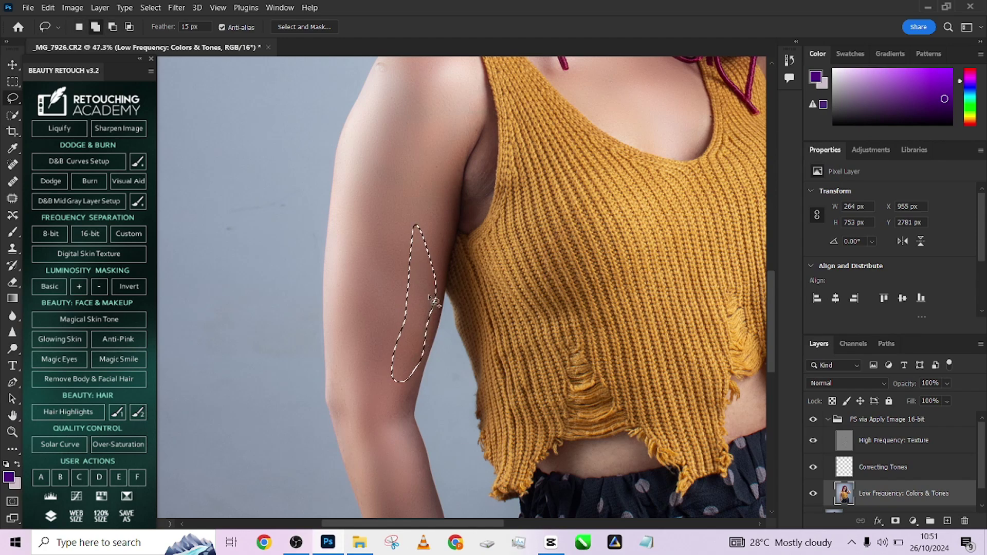
right_click(420, 339)
left_click(467, 284)
key("ctrl+d")
- Lasso the forearm of the lowered arm toward the wrist, reapply the same Gaussian Blur and deselect
left_click_drag(416, 389, 401, 157)
mouse_move(426, 300)
left_mouse_down()
mouse_move(395, 371)
mouse_move(417, 303)
left_mouse_up()
right_click(432, 351)
left_click(484, 295)
key("ctrl+d")
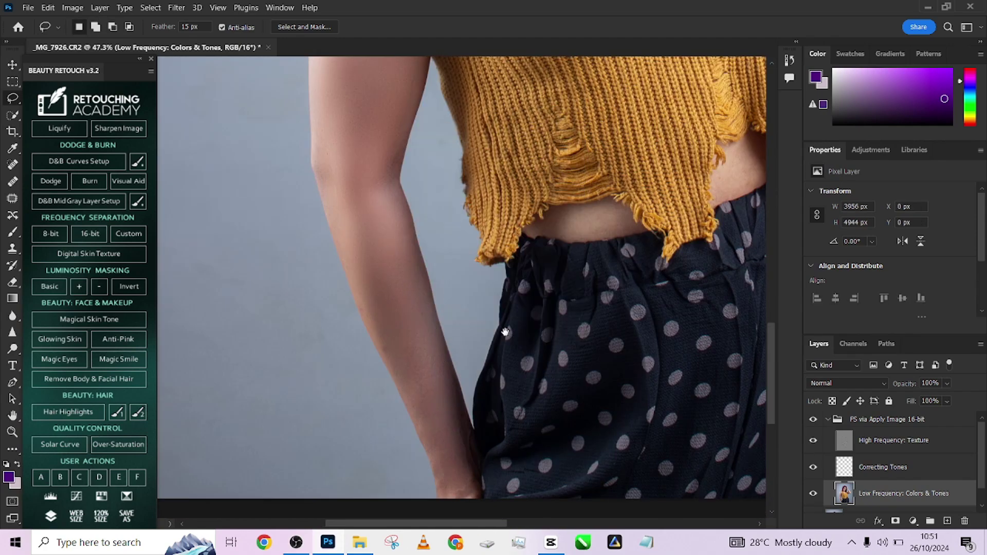
- Lasso the upper part of the raised arm beside the top, reapply the same Gaussian Blur and deselect
left_click_drag(576, 77, 192, 507)
mouse_move(322, 262)
left_mouse_down()
mouse_move(404, 282)
mouse_move(304, 261)
left_mouse_up()
mouse_move(486, 347)
left_mouse_down()
mouse_move(587, 426)
mouse_move(565, 390)
left_mouse_up()
right_click(342, 321)
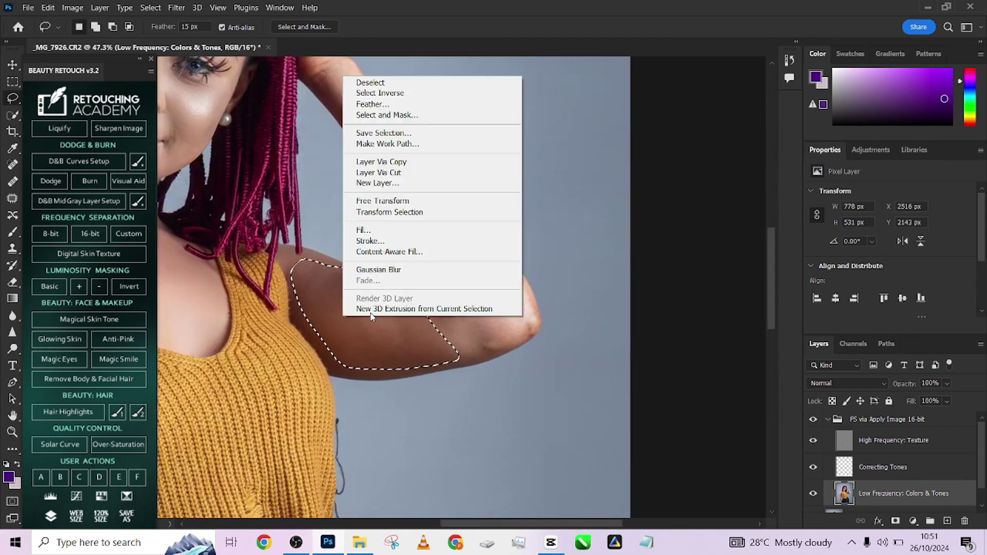
left_click(392, 269)
key("ctrl+d")
- Lasso the skin near the elbow of the raised arm, reapply the same Gaussian Blur and deselect
mouse_move(441, 316)
left_mouse_down()
mouse_move(411, 161)
mouse_move(438, 303)
left_mouse_up()
right_click(479, 313)
left_click(516, 264)
key("ctrl+d")
- Lasso the raised forearm near the wrist, reapply the same Gaussian Blur and deselect
left_click_drag(516, 264, 570, 370)
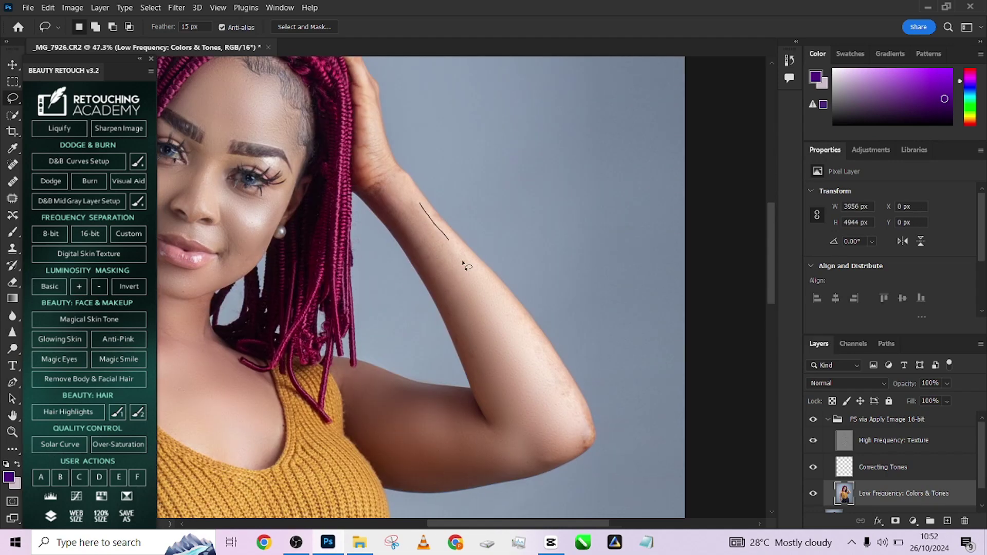
left_click_drag(465, 266, 427, 217)
right_click(426, 215)
left_click(470, 405)
key("ctrl+d")
- Lasso the outer side of the raised forearm near the elbow and smooth it with the same Gaussian Blur
mouse_move(508, 353)
left_mouse_down()
mouse_move(556, 361)
mouse_move(511, 333)
left_mouse_up()
right_click(497, 383)
left_click(565, 335)
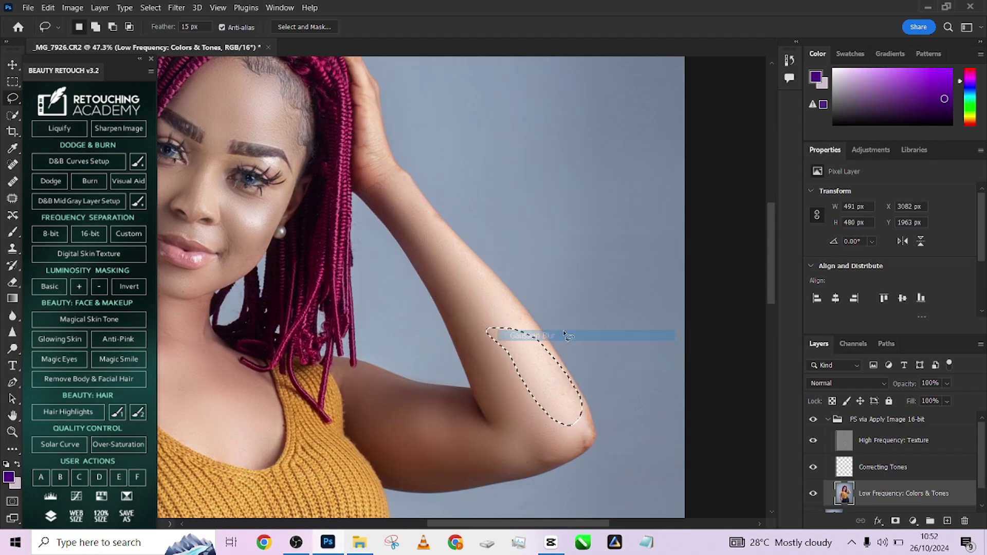
key("ctrl+d")
left_click_drag(495, 442, 569, 315)
mouse_move(545, 335)
left_mouse_down()
mouse_move(614, 349)
mouse_move(667, 311)
left_mouse_up()
right_click(540, 331)
- Toggle the frequency separation group's visibility to compare the face before and after smoothing
scroll(524, 361, "up", 2)
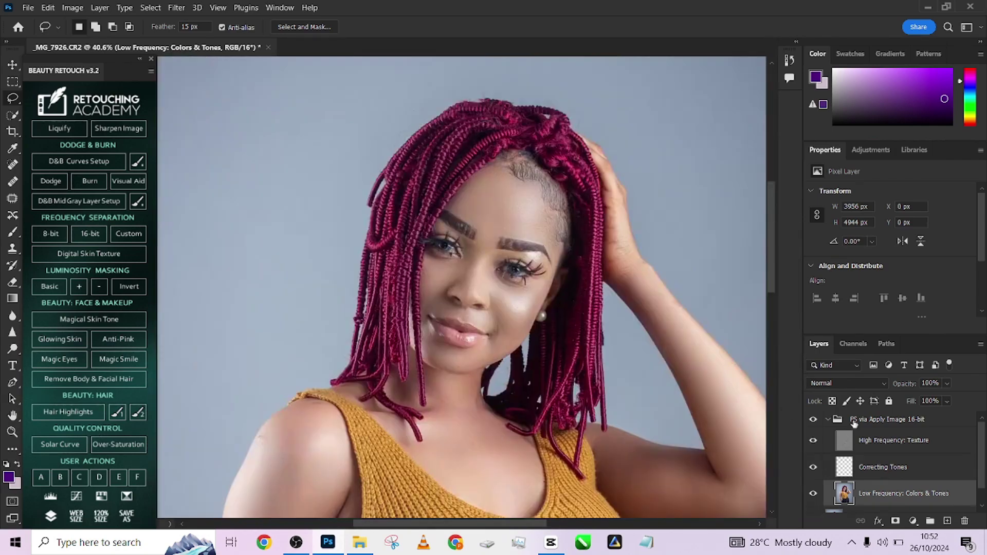
scroll(552, 334, "down", 4)
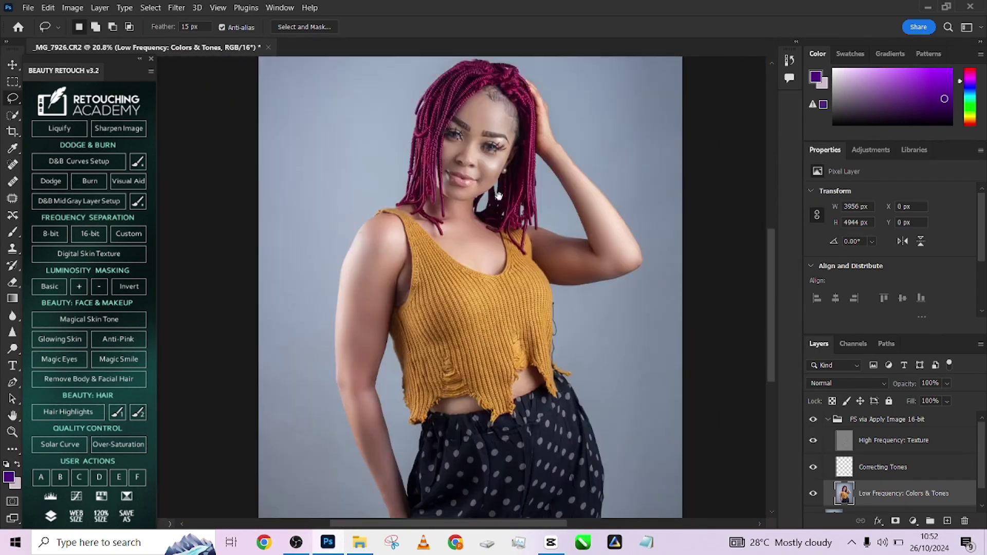
scroll(465, 293, "up", 4)
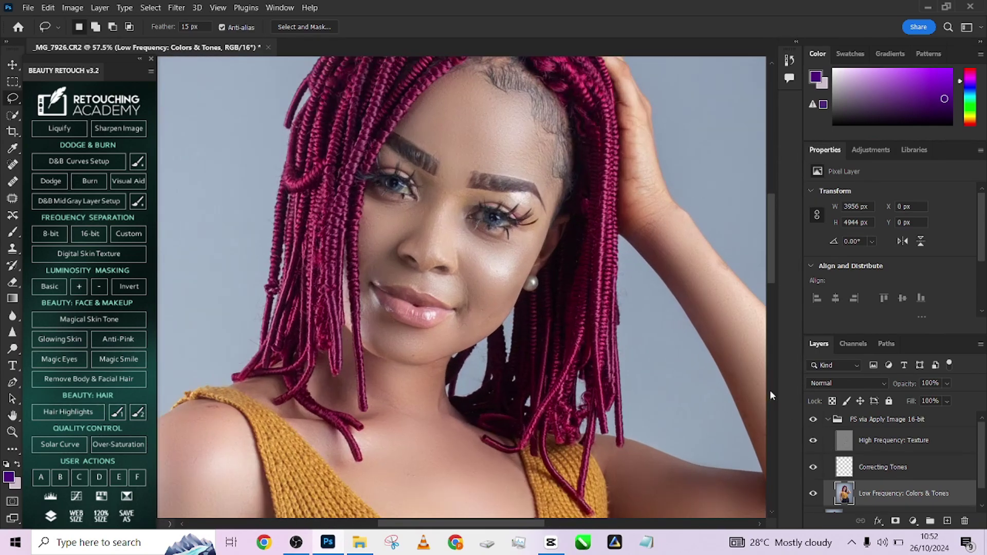
left_click(813, 420)
left_click(812, 420)
left_click(813, 420)
left_click(813, 419)
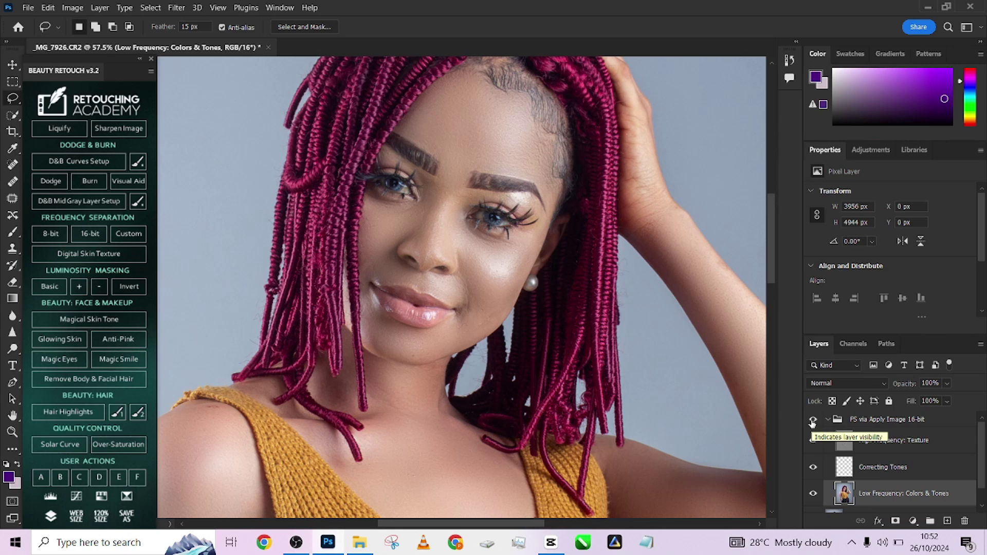
left_click(812, 419)
left_click(812, 420)
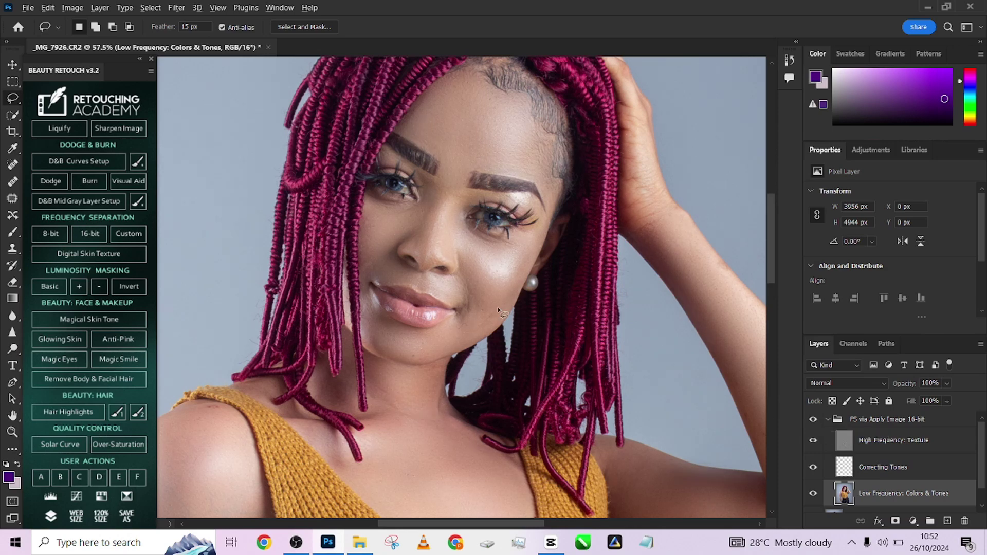
- Toggle the frequency separation group's visibility to compare the arms, chest and whole figure before and after smoothing
scroll(497, 307, "down", 5)
left_click_drag(434, 392, 480, 190)
scroll(420, 324, "down", 3)
scroll(345, 348, "up", 2)
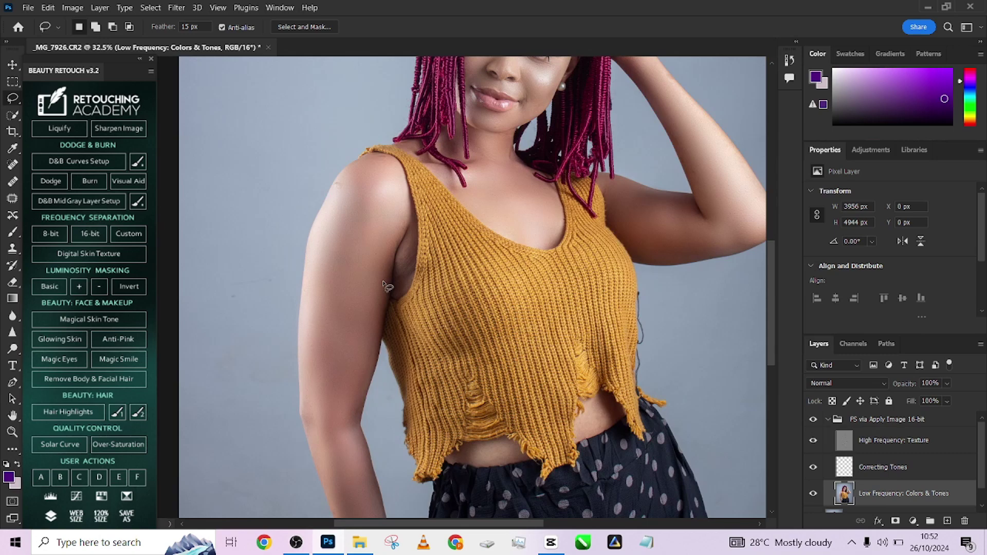
left_click(812, 421)
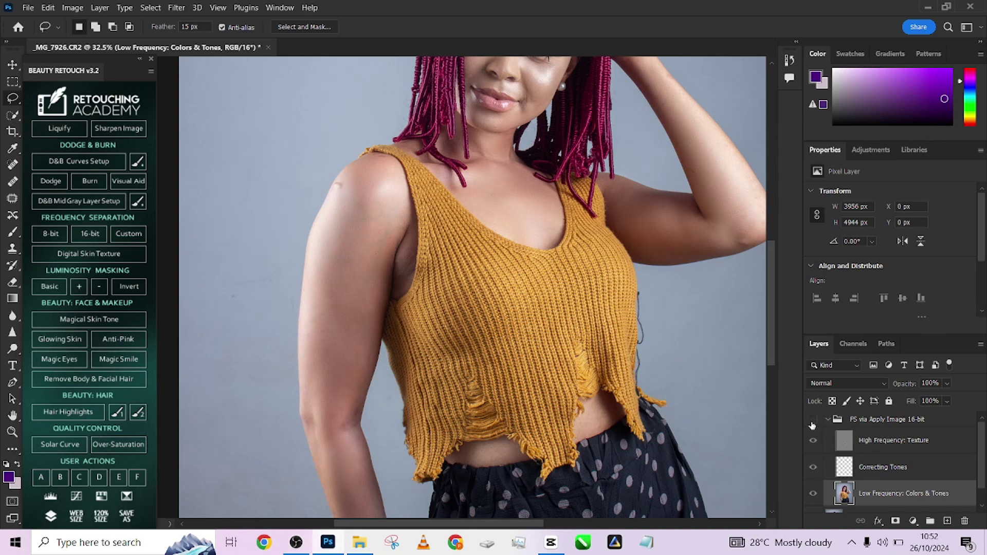
left_click(812, 422)
left_click(812, 422)
left_click(811, 421)
left_click(812, 422)
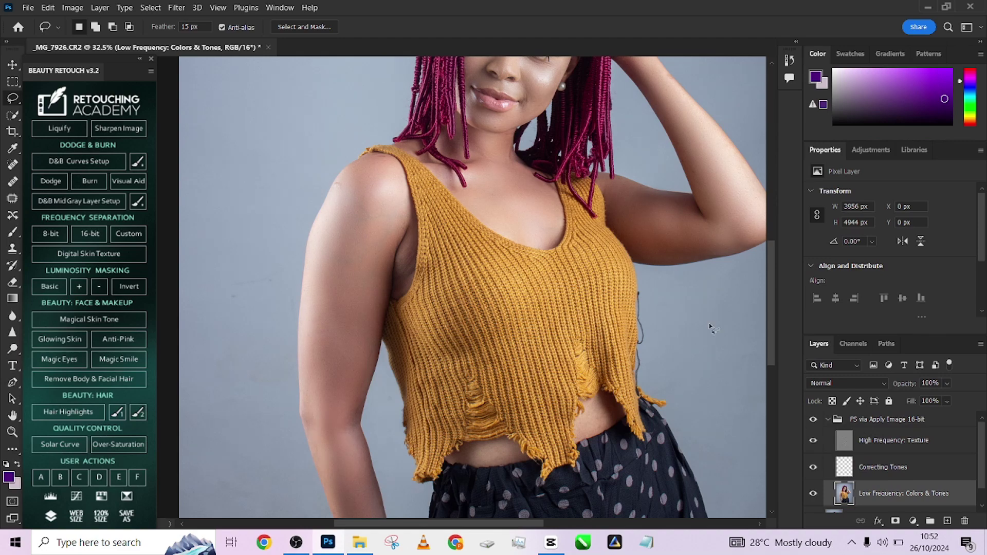
left_click_drag(669, 216, 549, 339)
left_click(812, 420)
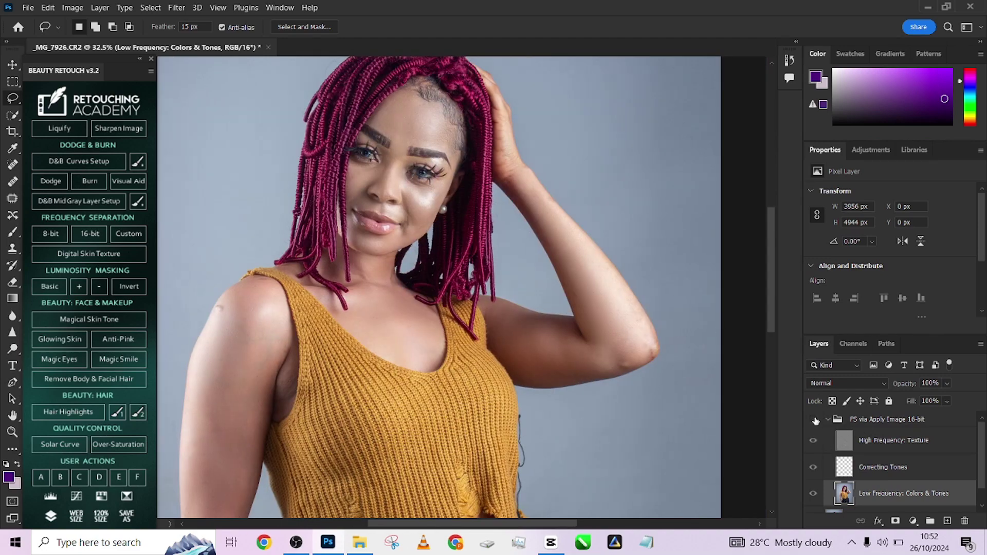
left_click(812, 420)
scroll(400, 289, "down", 5)
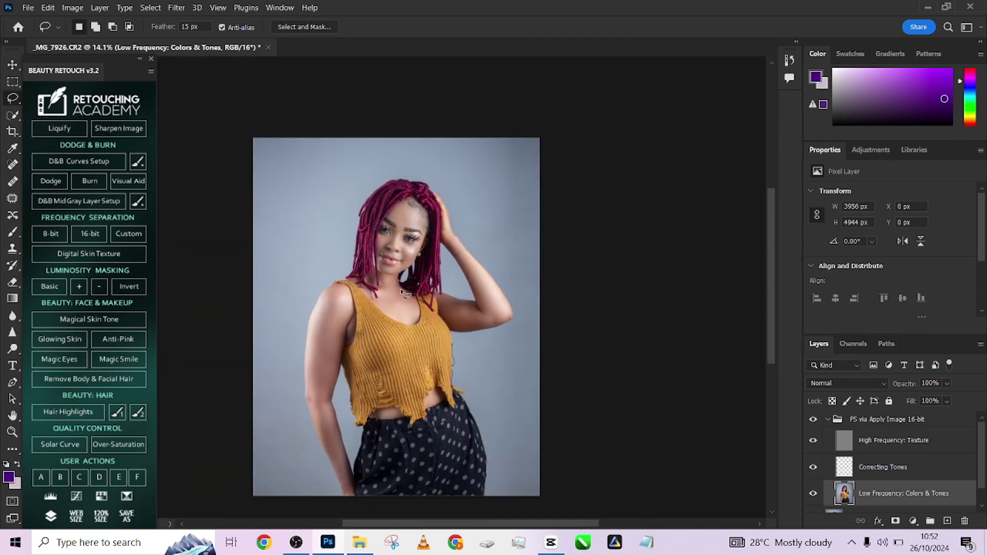
- On the High Frequency: Texture layer, clone clean skin texture over the rough spots on the cheek and under the eye
scroll(409, 293, "up", 5)
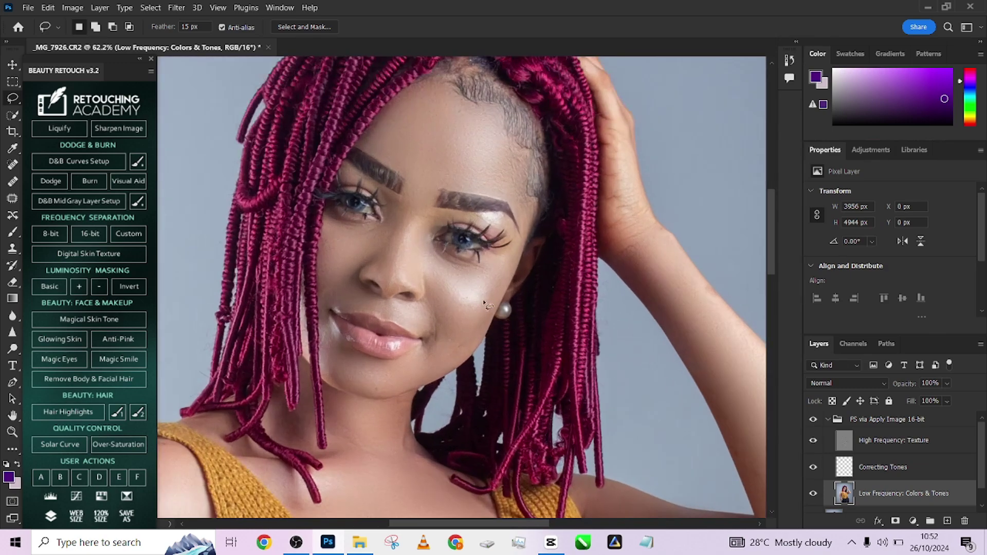
scroll(453, 291, "up", 3)
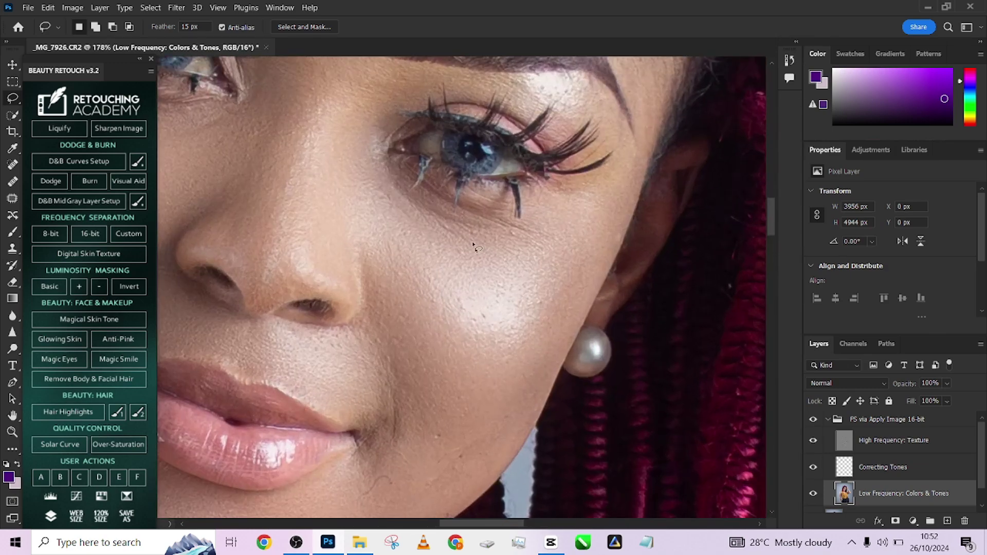
left_click(896, 445)
key("s")
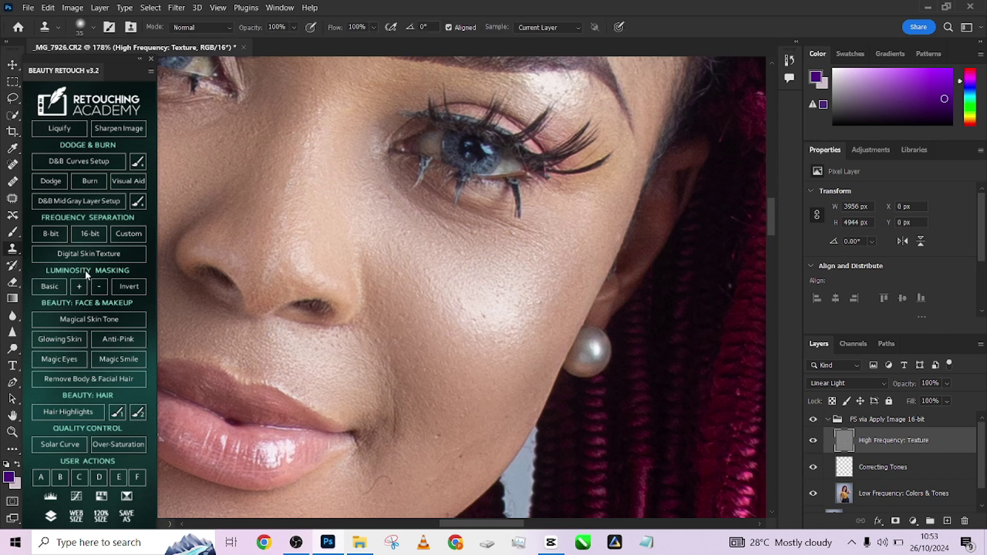
mouse_move(416, 222)
left_mouse_down("alt")
mouse_move(405, 222)
mouse_move(444, 226)
left_mouse_up("alt")
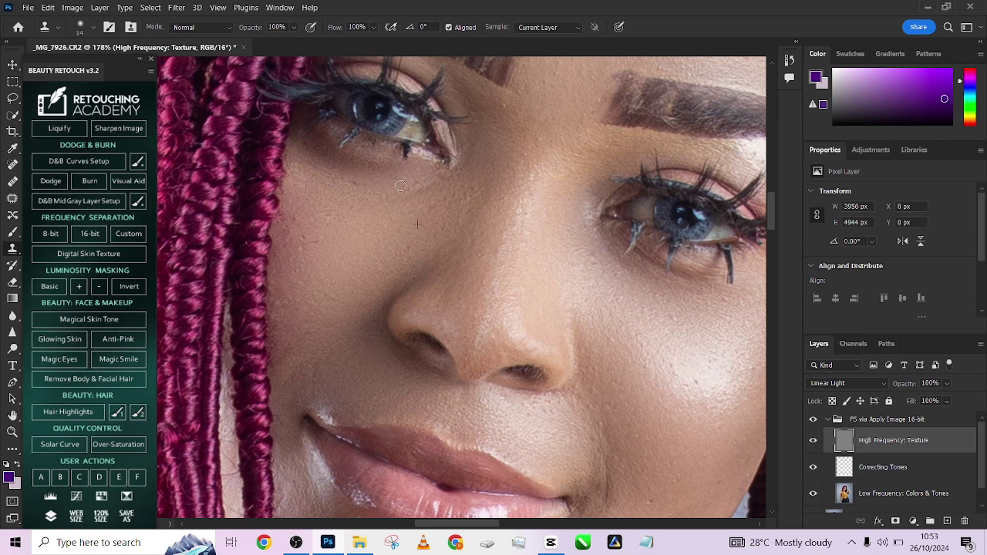
scroll(401, 185, "down", 3)
left_click_drag(551, 335, 445, 183)
scroll(445, 183, "up", 5)
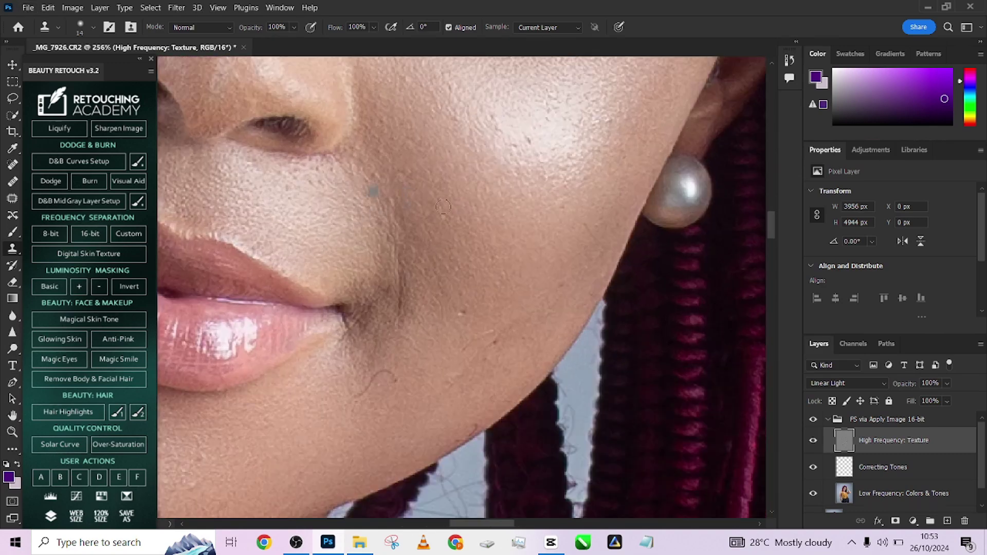
- Clone away the stray hair and small marks beside the mouth corner and on the lower cheek with a small Clone Stamp brush
right_click(443, 215, "alt")
left_click_drag(400, 296, 403, 298)
left_click_drag(367, 393, 374, 379)
scroll(423, 273, "down", 3)
scroll(431, 338, "up", 4)
left_click(403, 266, "alt")
left_click(456, 296)
scroll(443, 324, "down", 8)
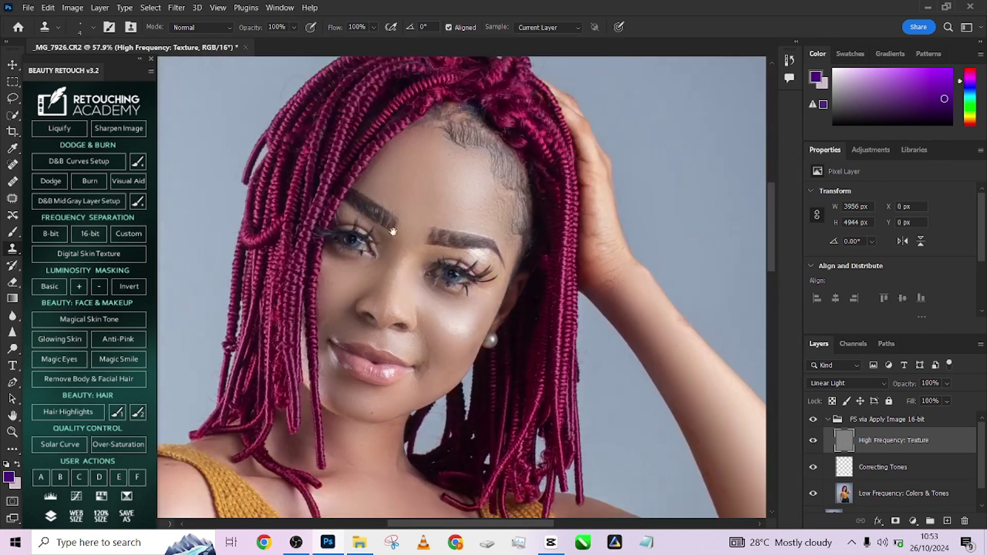
scroll(455, 308, "up", 6)
key("bracketright")
key("bracketright")
key("bracketright")
key("bracketright")
key("bracketright")
key("bracketright")
key("bracketright")
key("bracketright")
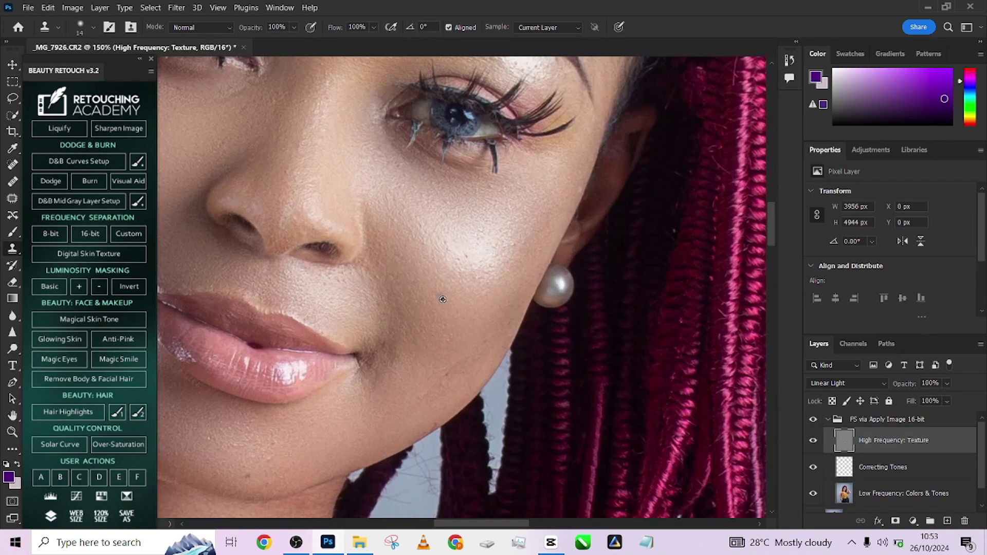
- Collapse the frequency separation group and flatten the image
scroll(443, 299, "down", 10)
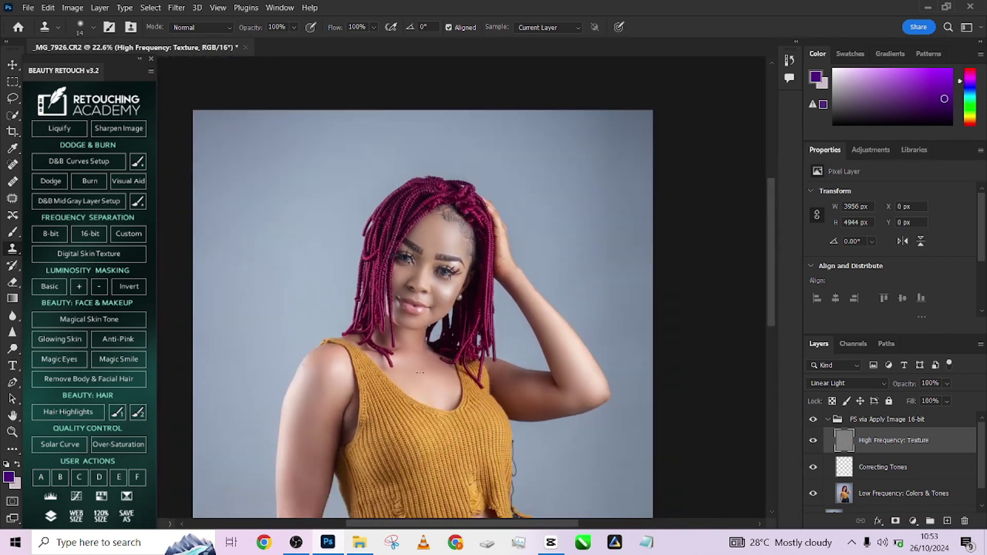
left_click_drag(419, 376, 476, 194)
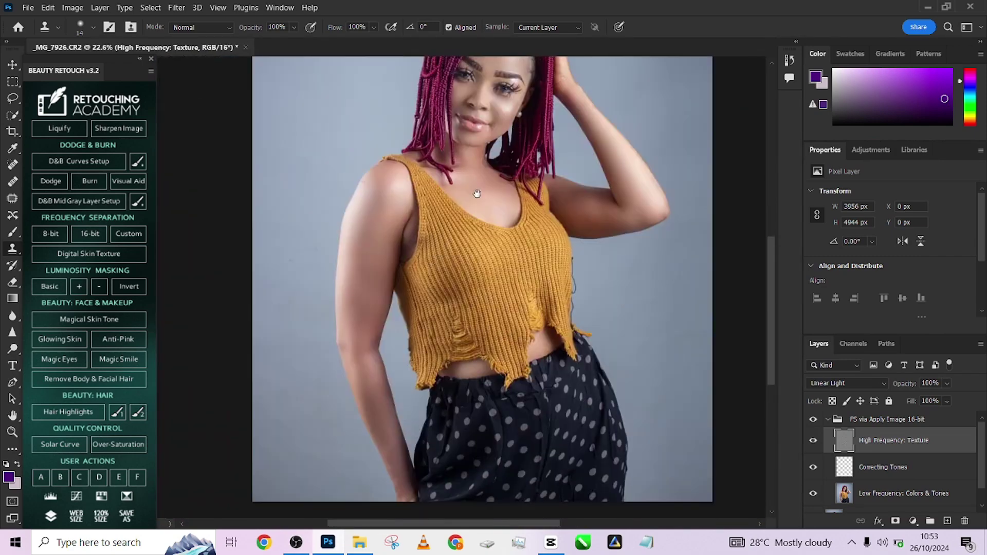
scroll(485, 345, "down", 2)
left_click(827, 419)
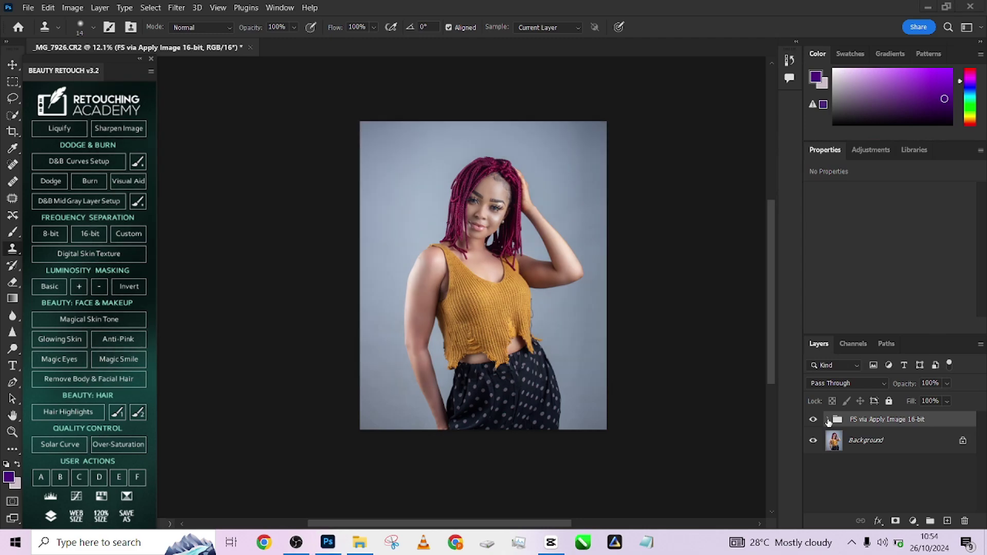
right_click(896, 443)
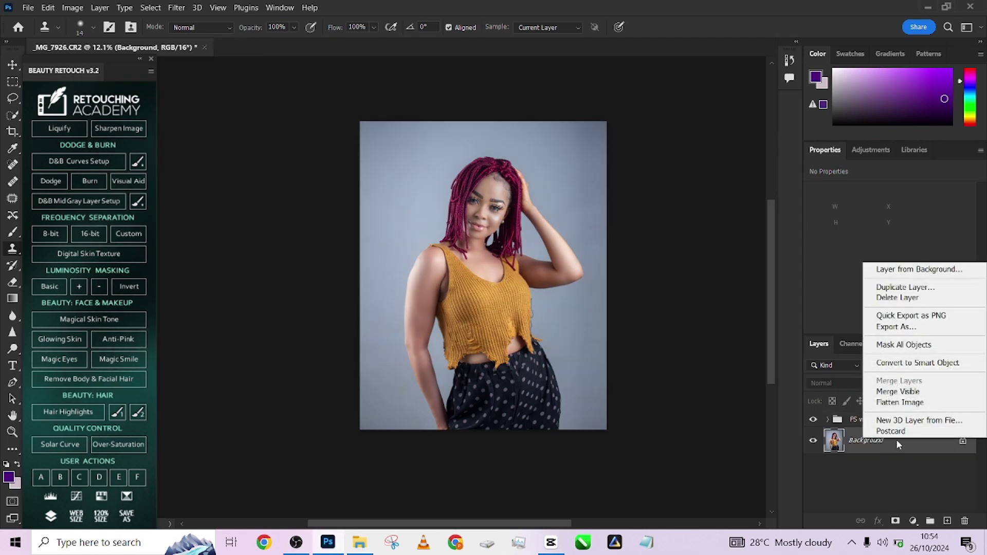
left_click(899, 401)
- Run the Remove Body & Facial Hair action and set its High Pass radius to 2.0 pixels
scroll(495, 253, "up", 2)
scroll(495, 254, "up", 2)
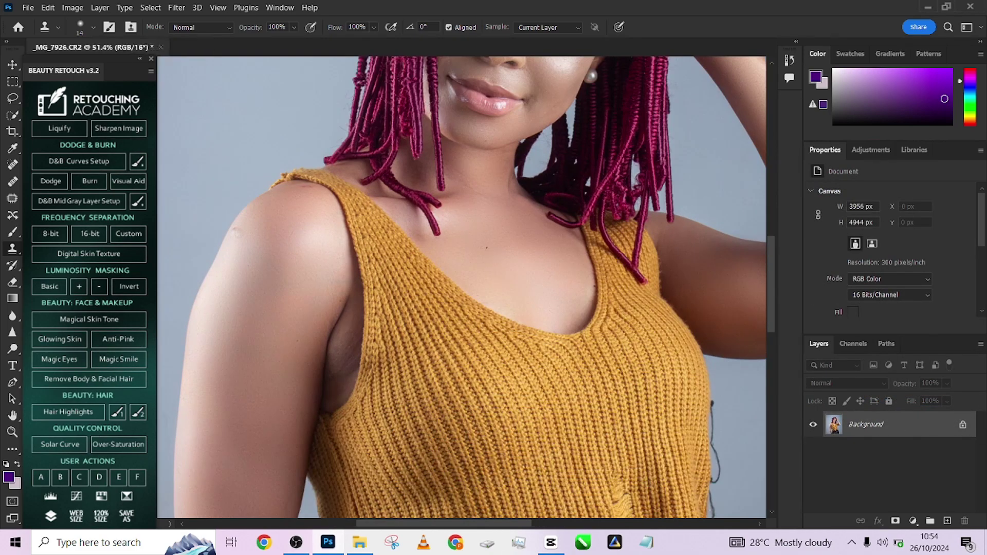
scroll(465, 284, "up", 2)
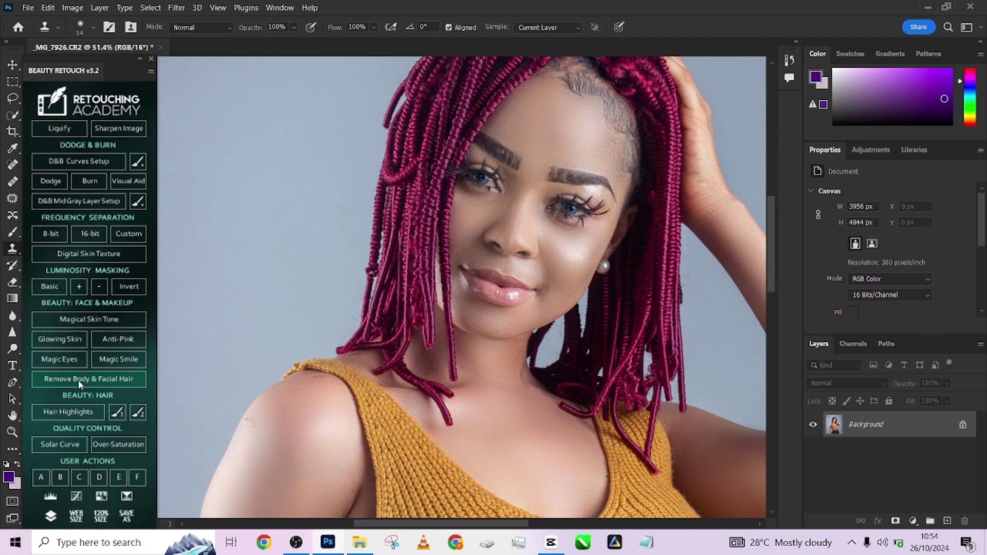
scroll(506, 174, "up", 2)
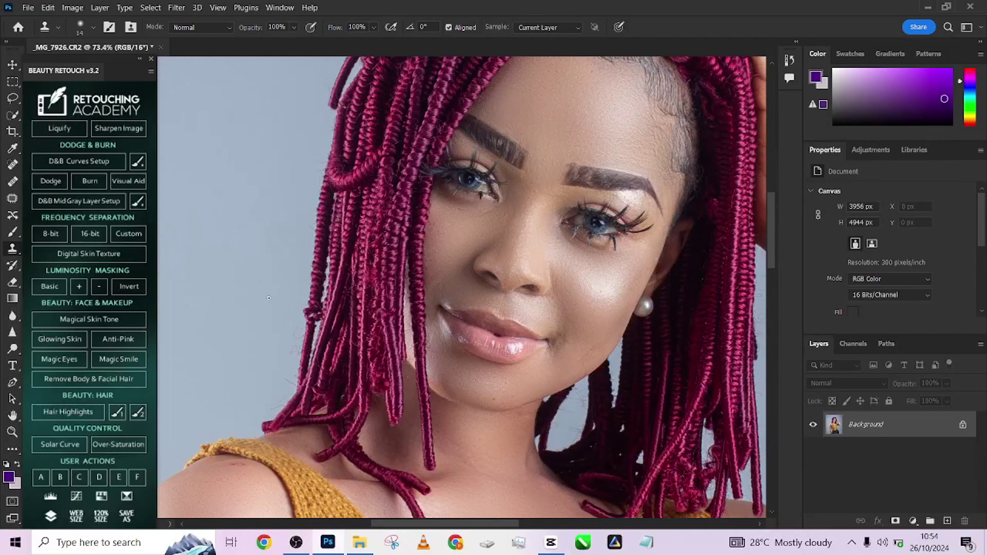
left_click(79, 376)
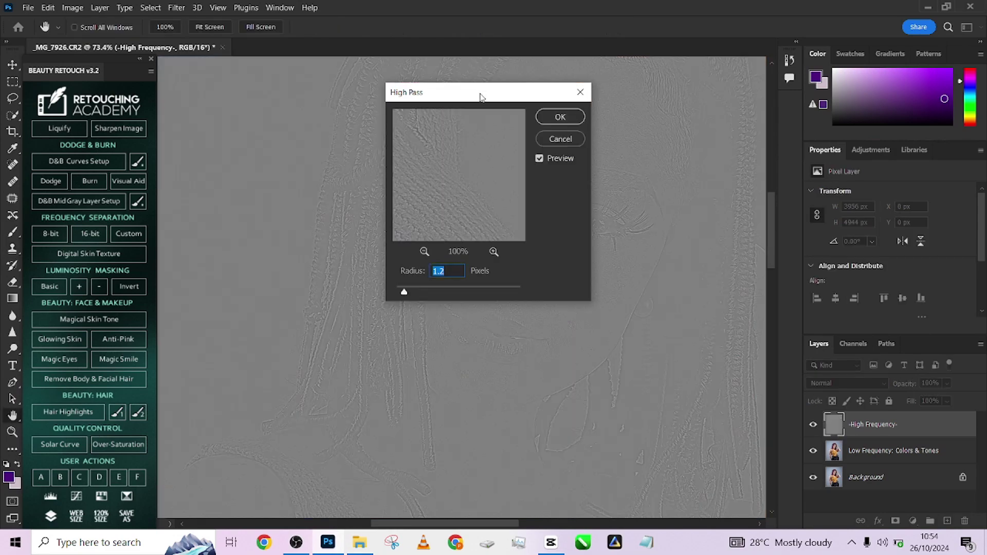
left_click_drag(477, 95, 713, 138)
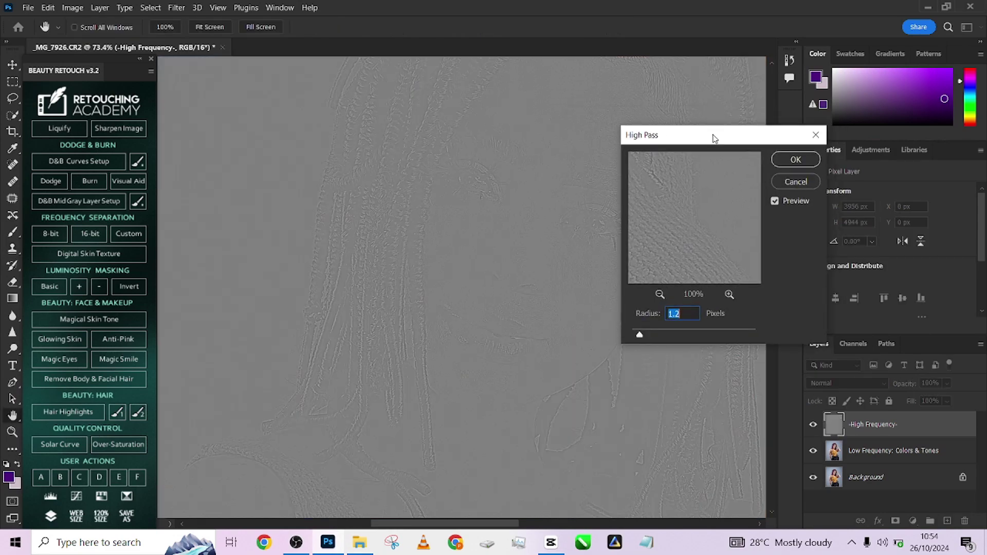
type("2")
key("alt")
scroll(528, 288, "up", 2)
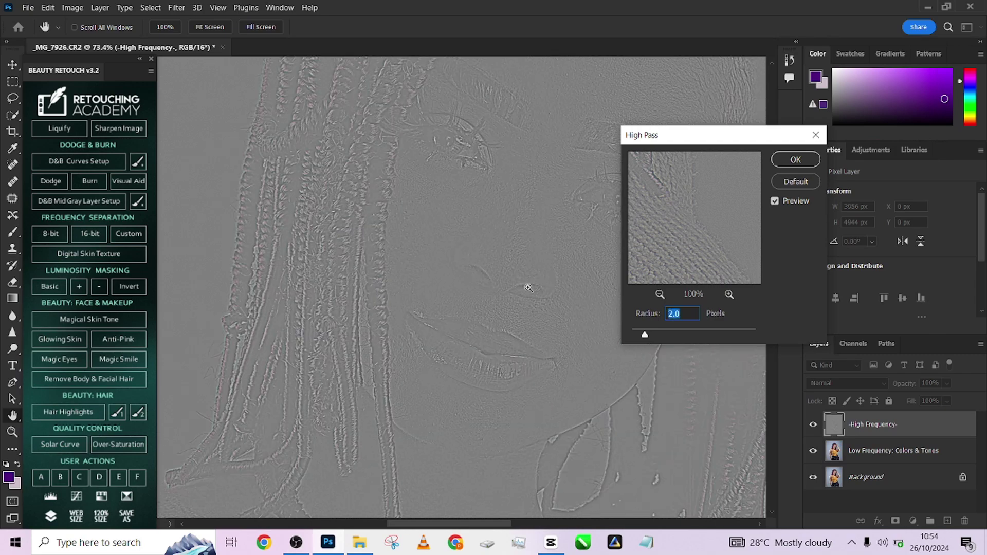
scroll(528, 288, "up", 2)
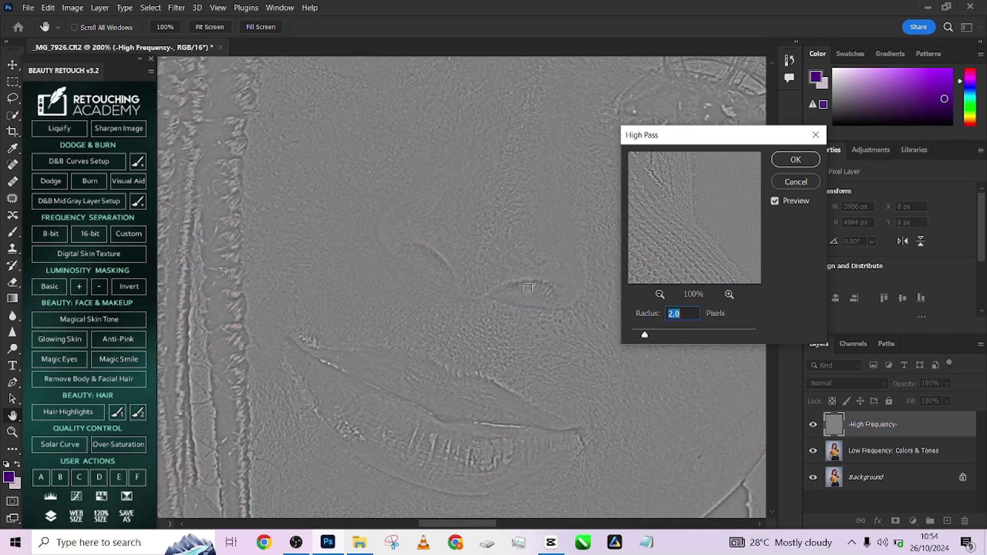
left_click(794, 160)
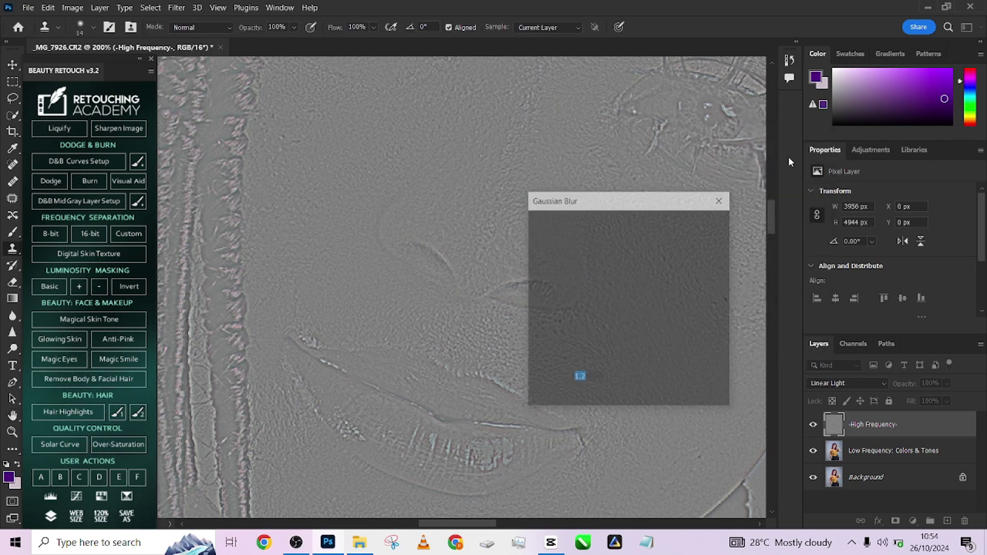
- Set the action's Gaussian Blur radius to 6 pixels and accept Dust & Scratches with radius 3 and threshold 14
type("8")
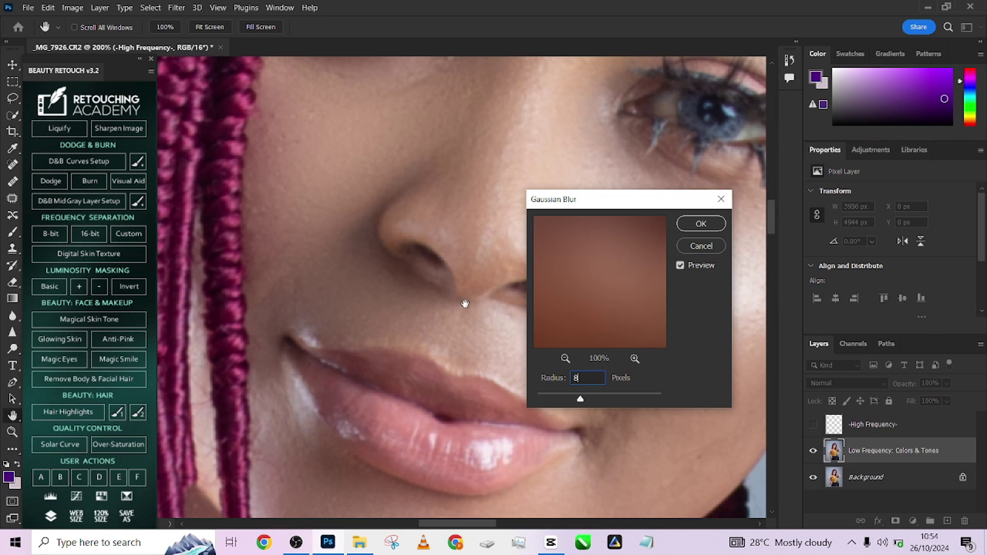
left_click_drag(454, 232, 346, 433)
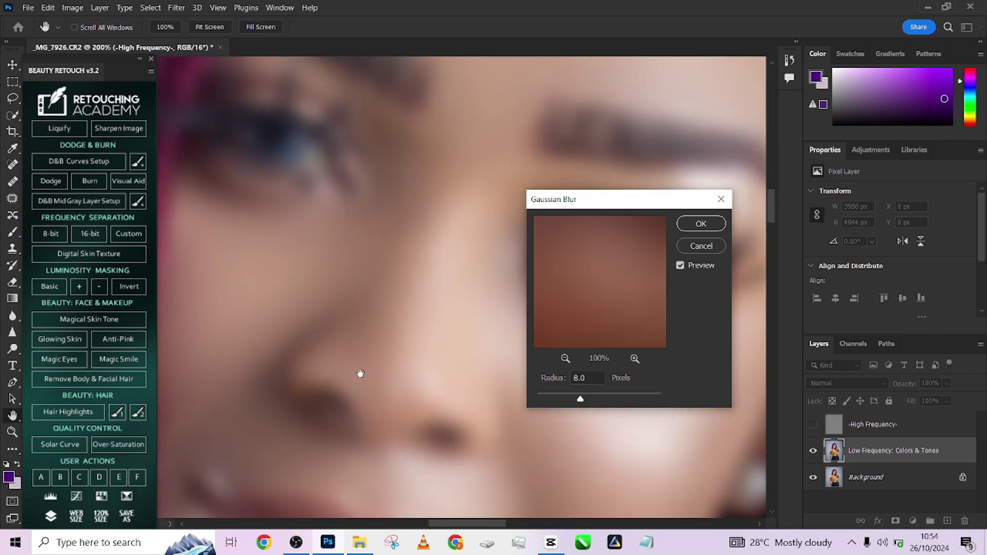
left_click(580, 396)
type("6")
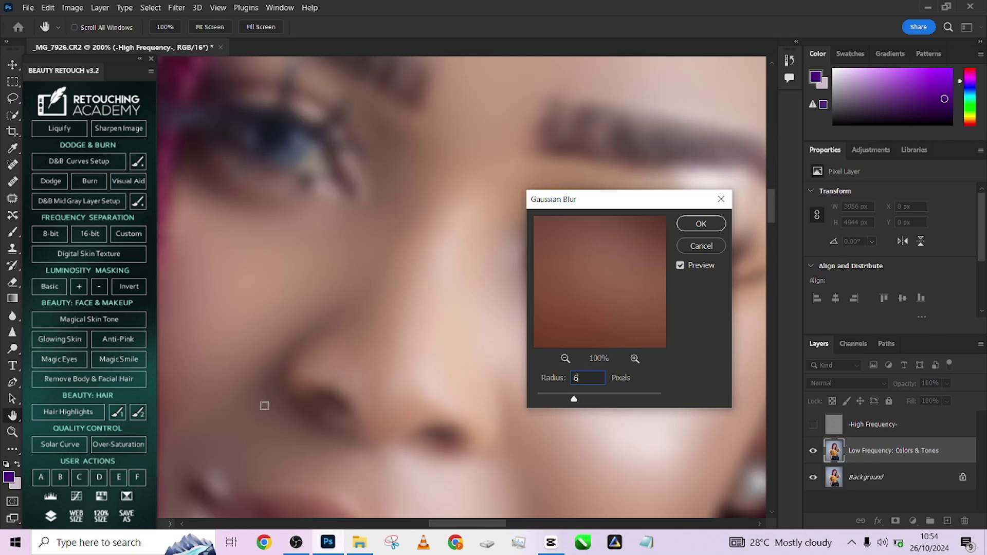
key("alt")
left_click(343, 327, "alt")
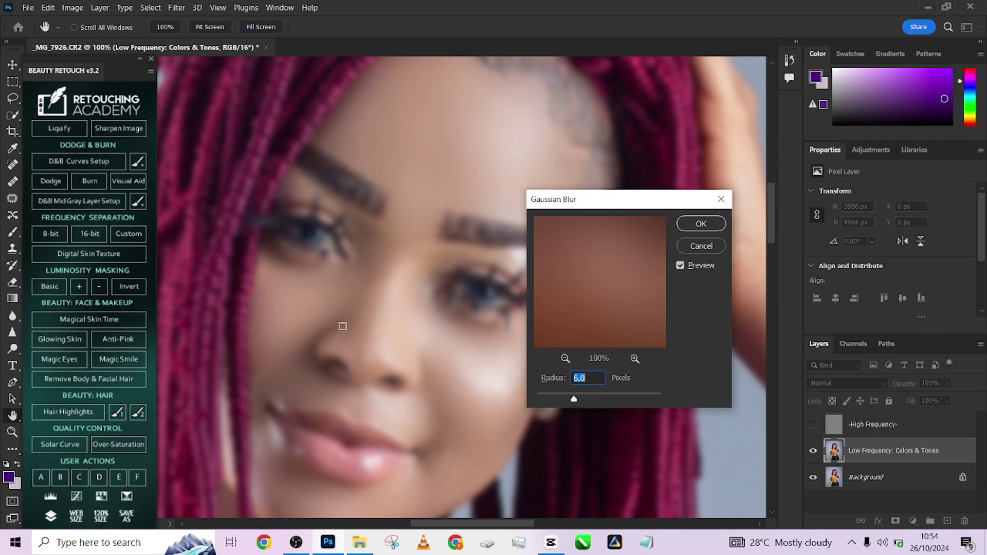
left_click(710, 223)
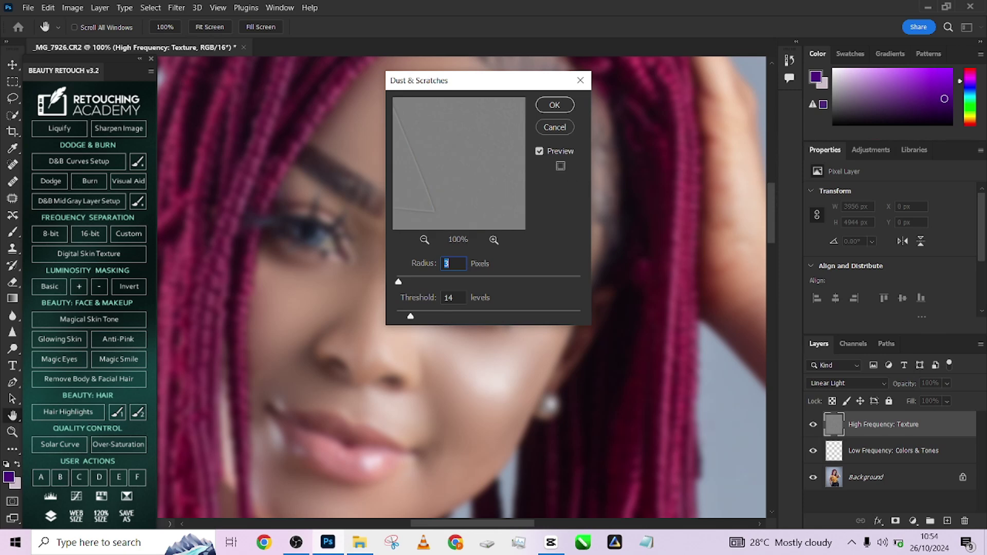
left_click(548, 108)
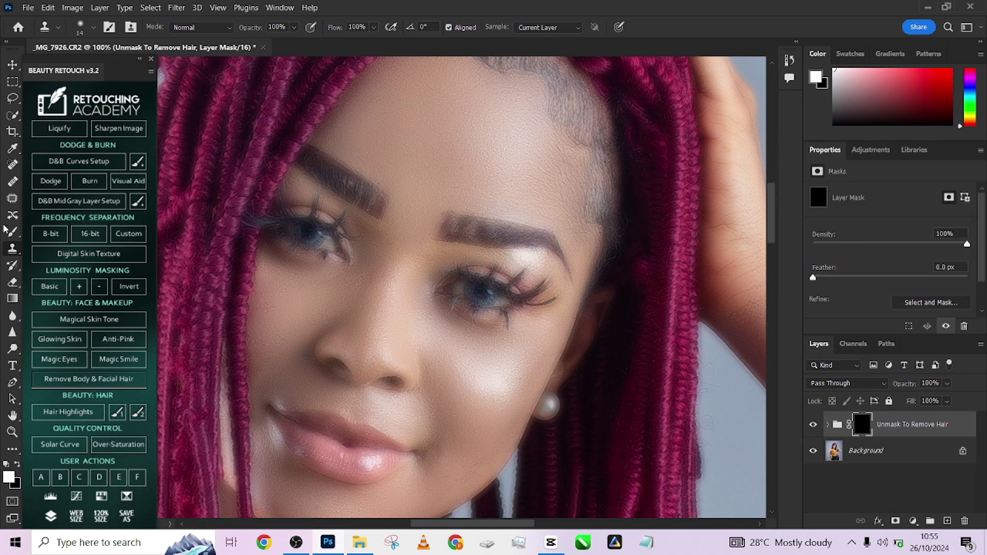
- Paint white with the Brush on the Unmask To Remove Hair mask over the forehead down to the eyebrow
left_click(11, 233)
scroll(465, 197, "up", 4)
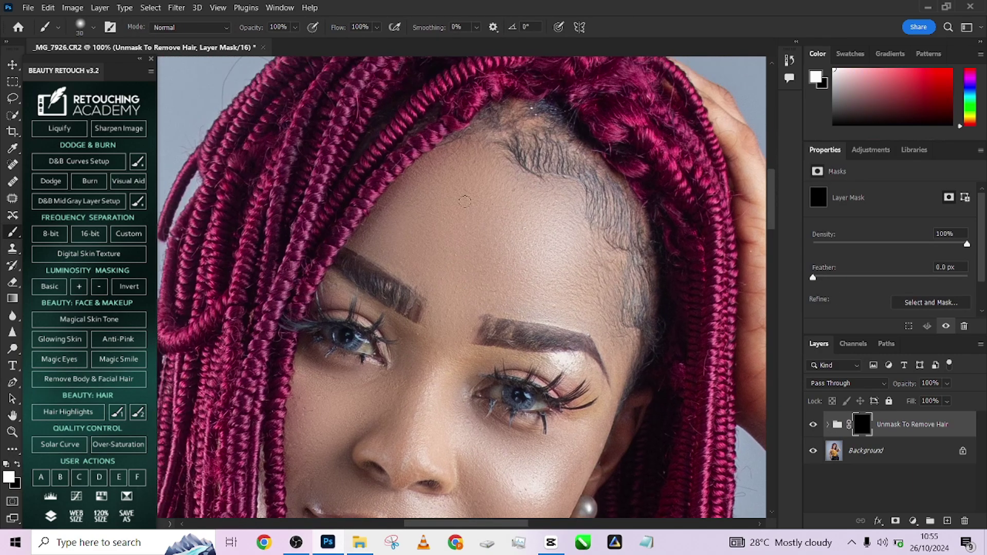
left_click_drag(466, 199, 484, 207)
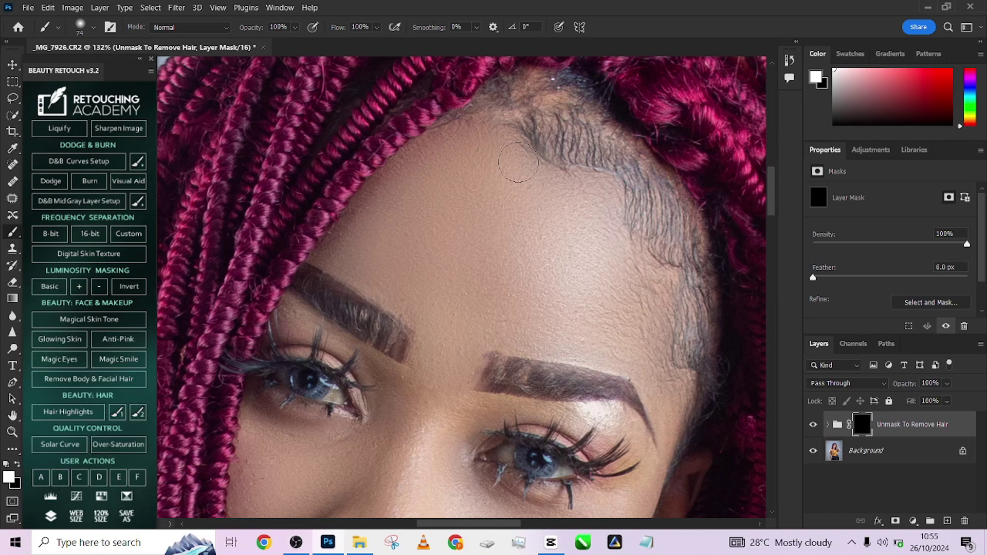
key("bracketleft")
key("bracketleft")
key("bracketleft")
left_click_drag(604, 343, 581, 363)
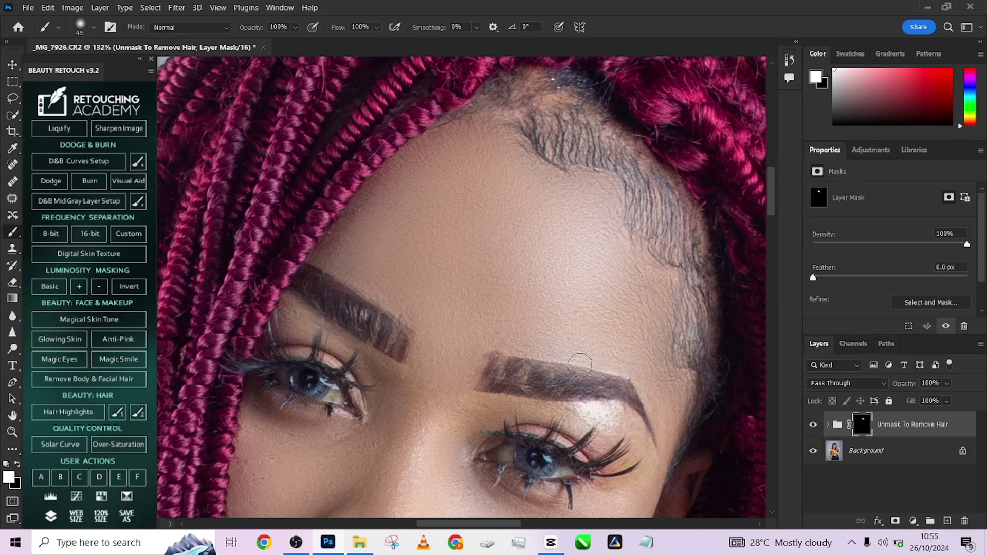
- Paint white on the hair-removal mask around the brows, eyes, nose and upper cheeks, resizing the brush to fit
scroll(581, 363, "down", 1)
key("bracketleft")
key("bracketleft")
key("bracketleft")
key("bracketleft")
scroll(411, 385, "down", 2)
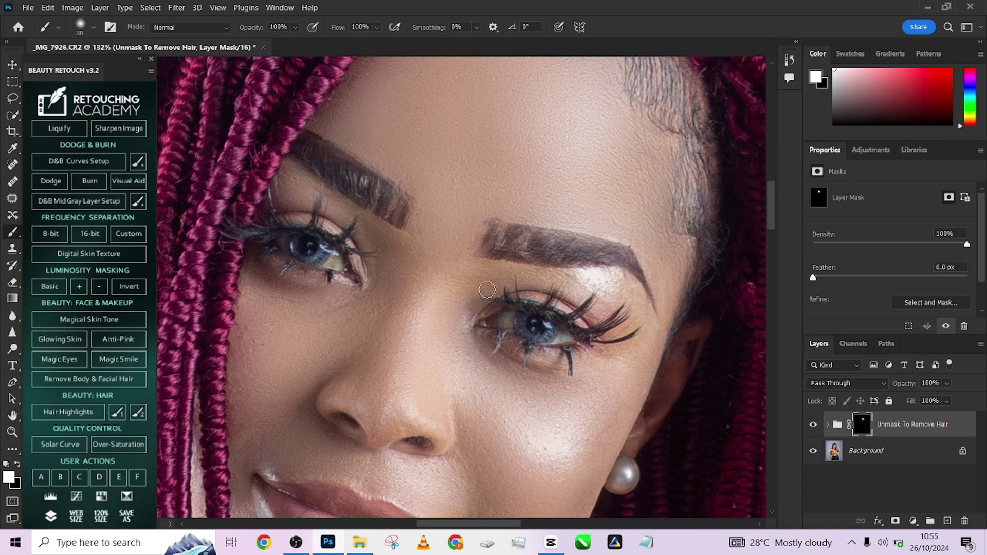
scroll(476, 348, "down", 1)
key("bracketright")
scroll(550, 233, "down", 1)
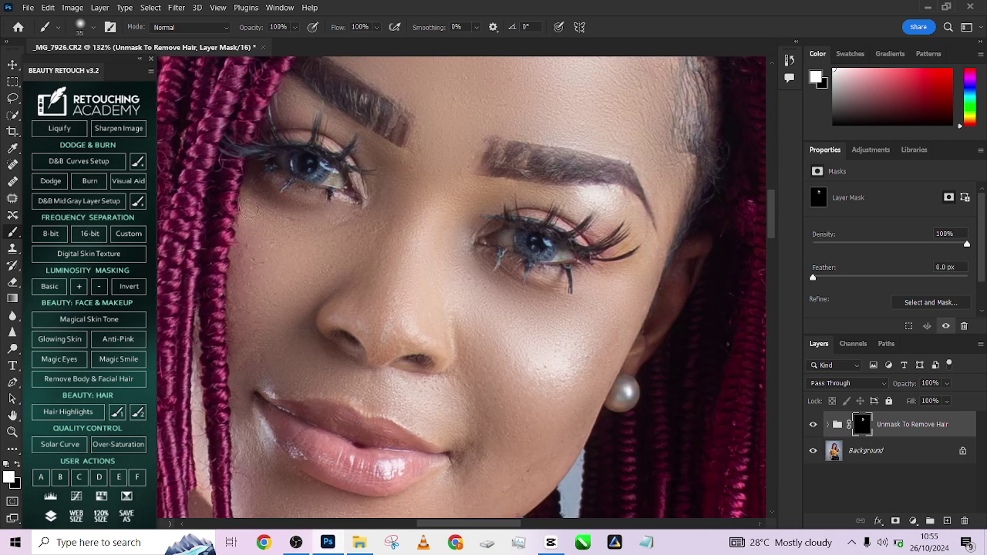
- Paint white on the hair-removal mask over the lower cheeks, the skin around the lips and the jaw
key("bracketright")
scroll(254, 303, "down", 1)
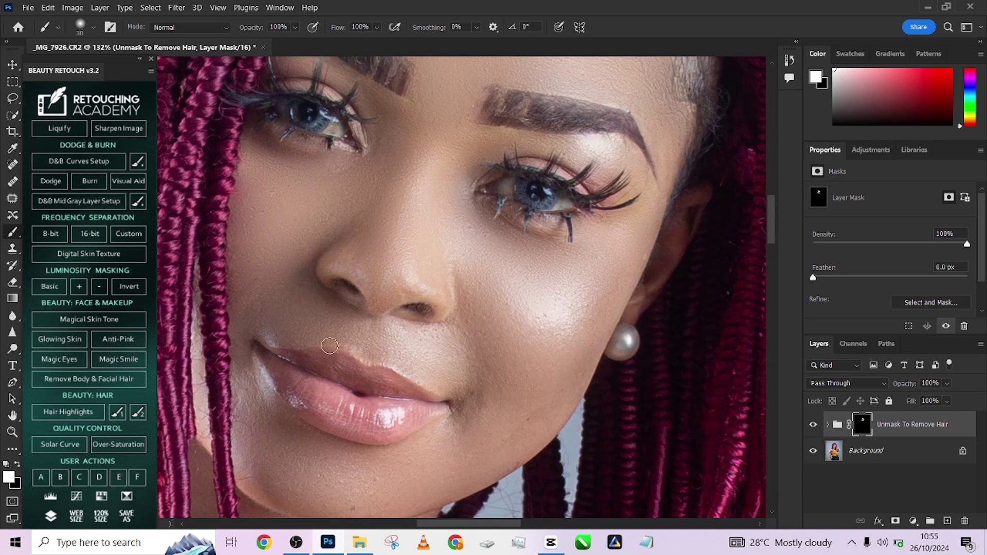
scroll(359, 355, "down", 1)
key("bracketleft")
key("bracketright")
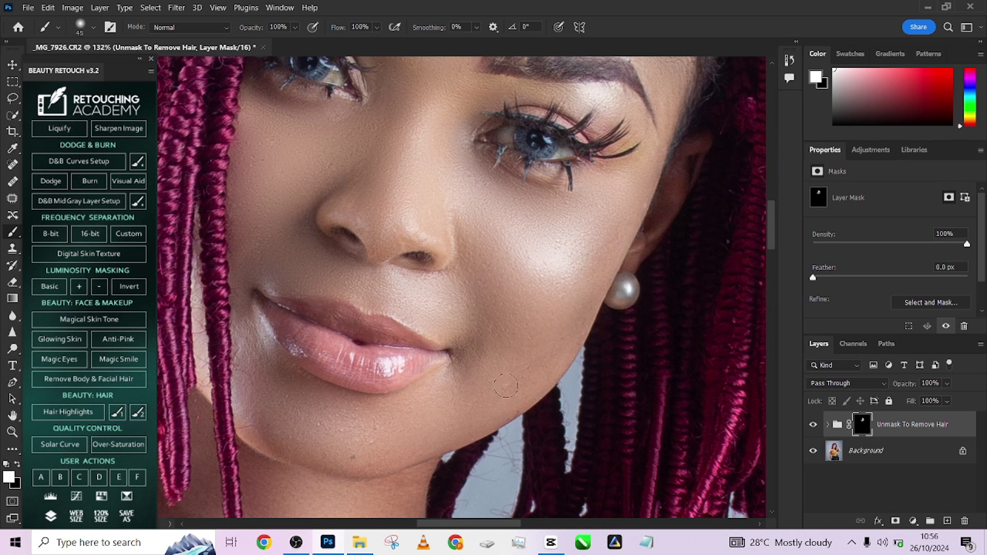
- Paint white on the hair-removal mask over the raised arm with a larger brush
scroll(461, 389, "down", 5)
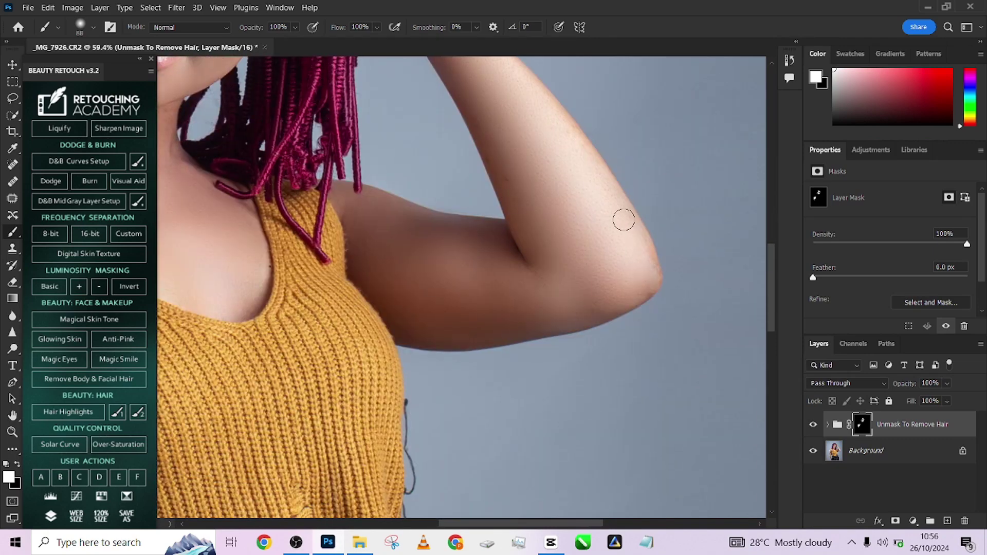
scroll(623, 221, "down", 5)
scroll(470, 170, "up", 6)
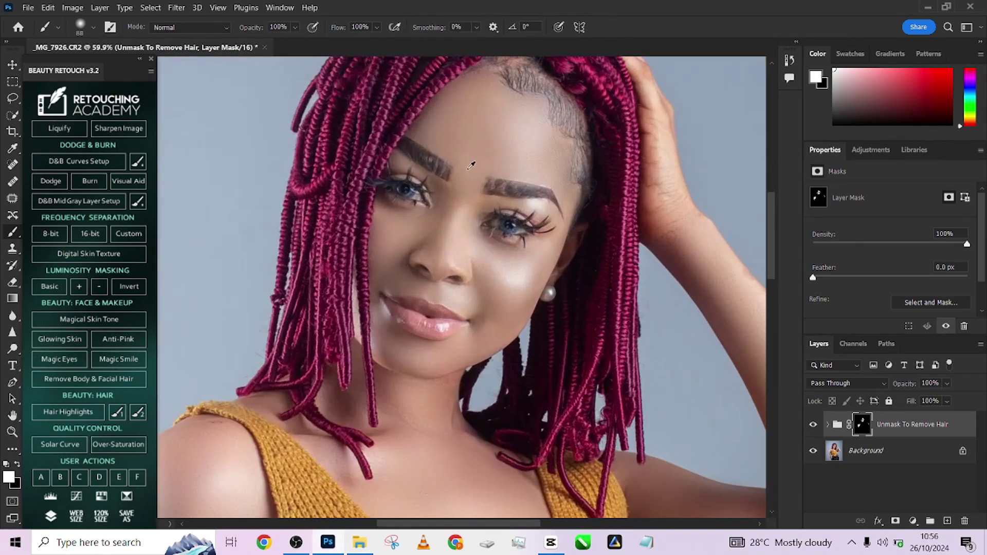
- Set the Unmask To Remove Hair group's opacity to 83%
left_click(948, 384)
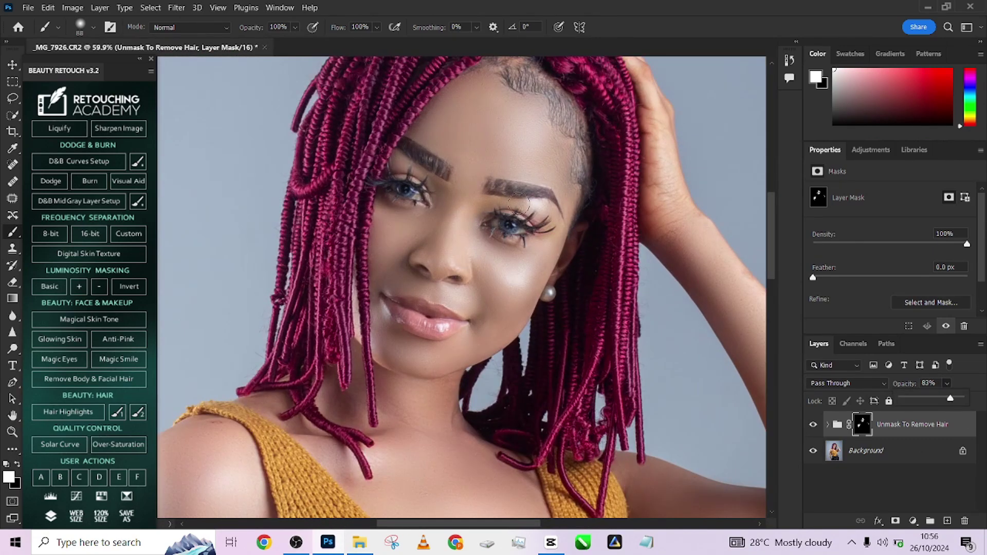
left_click_drag(435, 359, 433, 247)
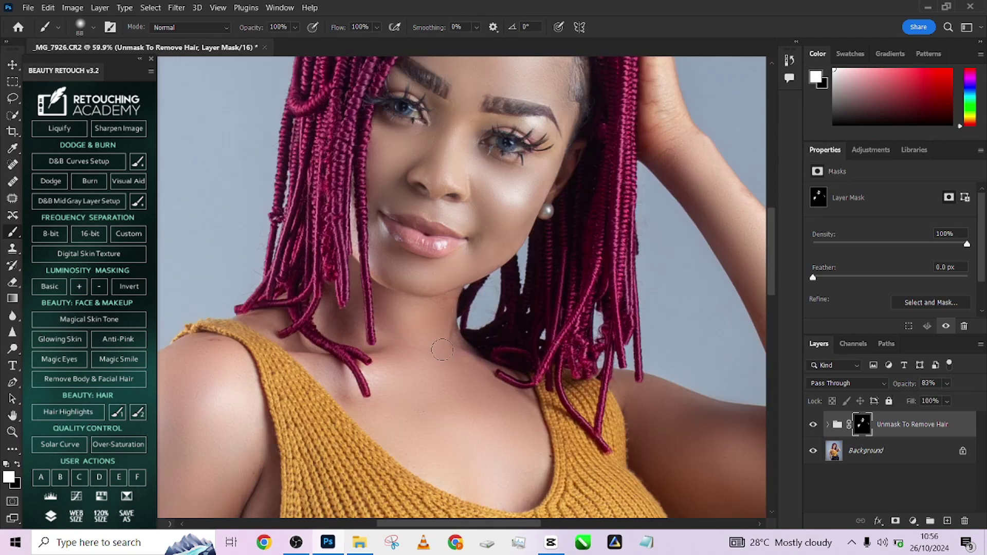
scroll(464, 286, "down", 3)
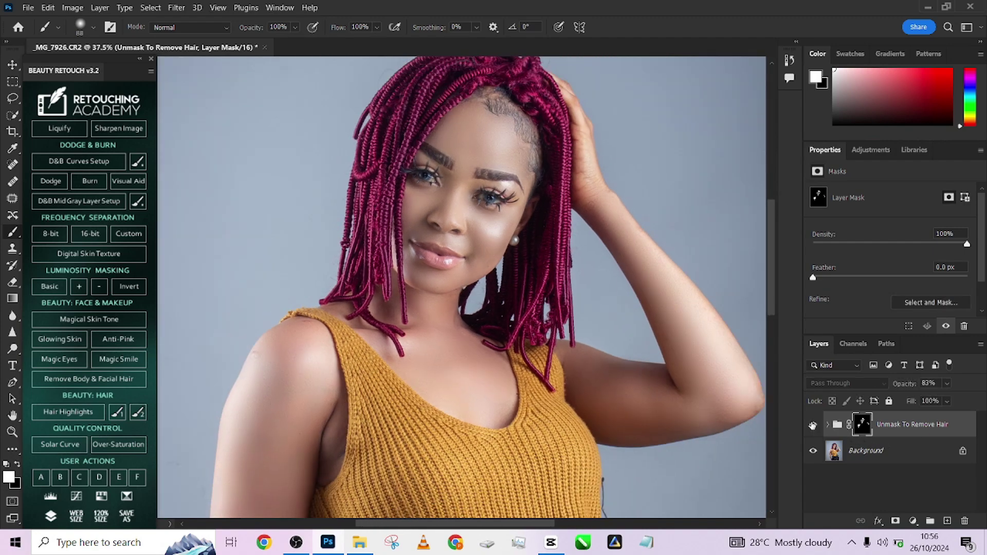
- Set the Unmask To Remove Hair group's opacity to 50% and flatten the image
left_click(936, 382)
type("50")
right_click(869, 452)
left_click(904, 415)
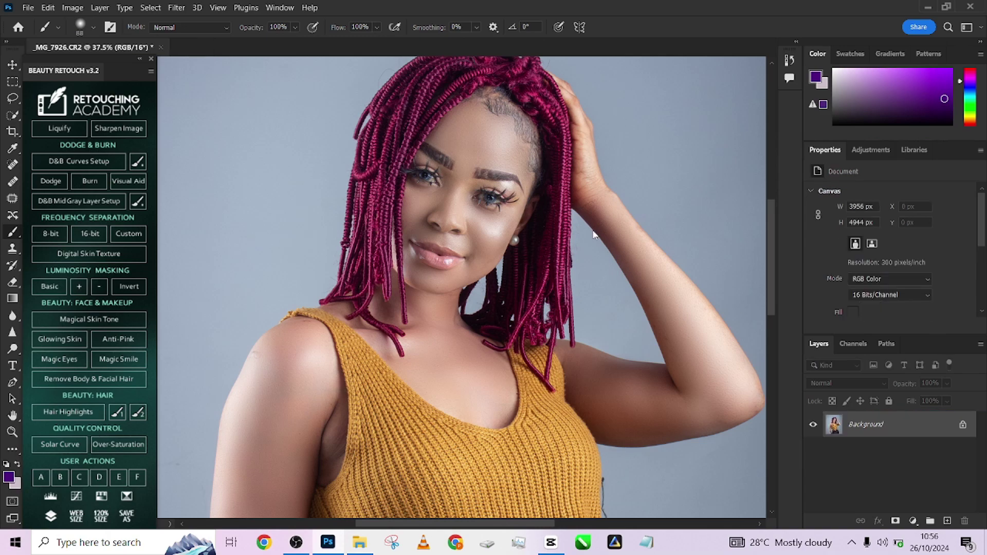
- Run the Magic Eyes retouching action on the flattened portrait
scroll(501, 192, "up", 2)
scroll(501, 194, "up", 4)
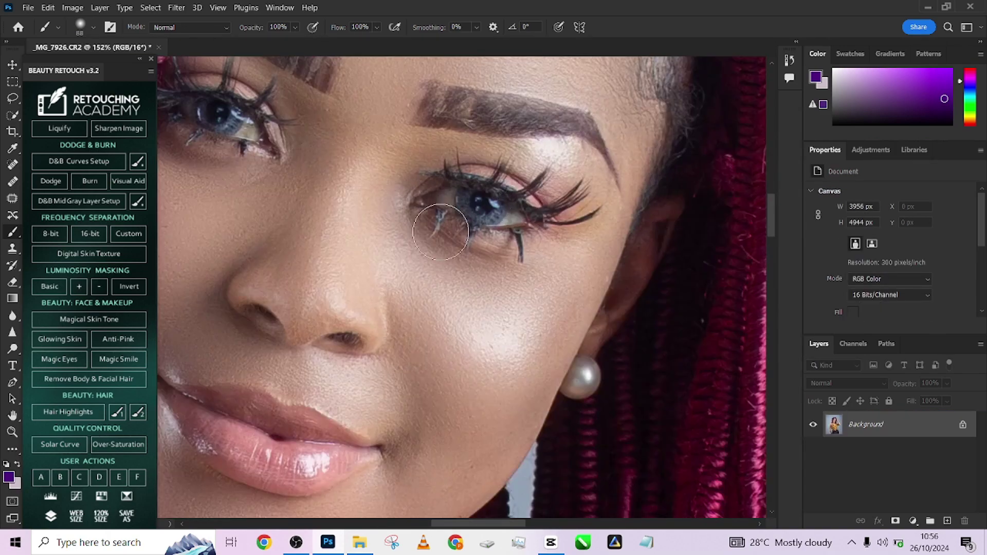
scroll(439, 230, "down", 2)
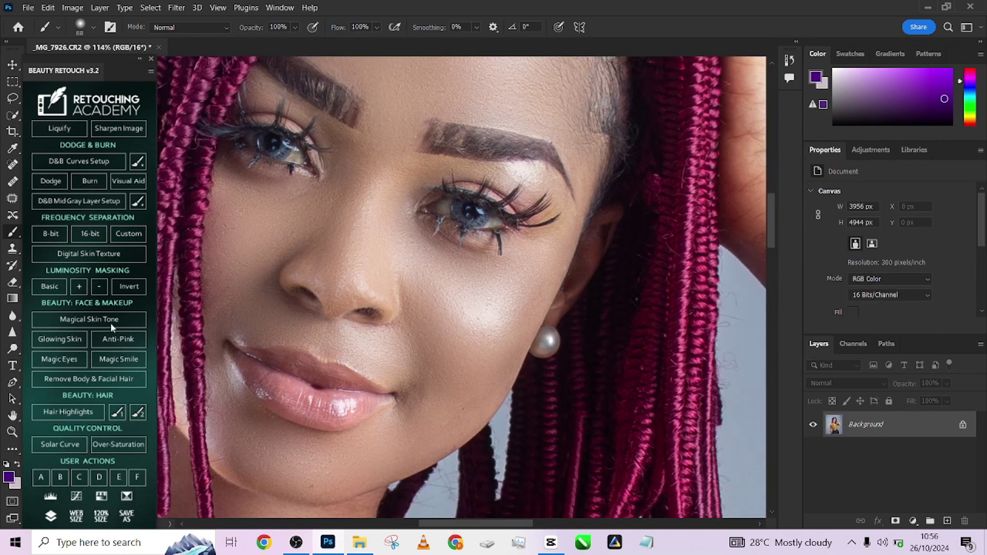
left_click(54, 360)
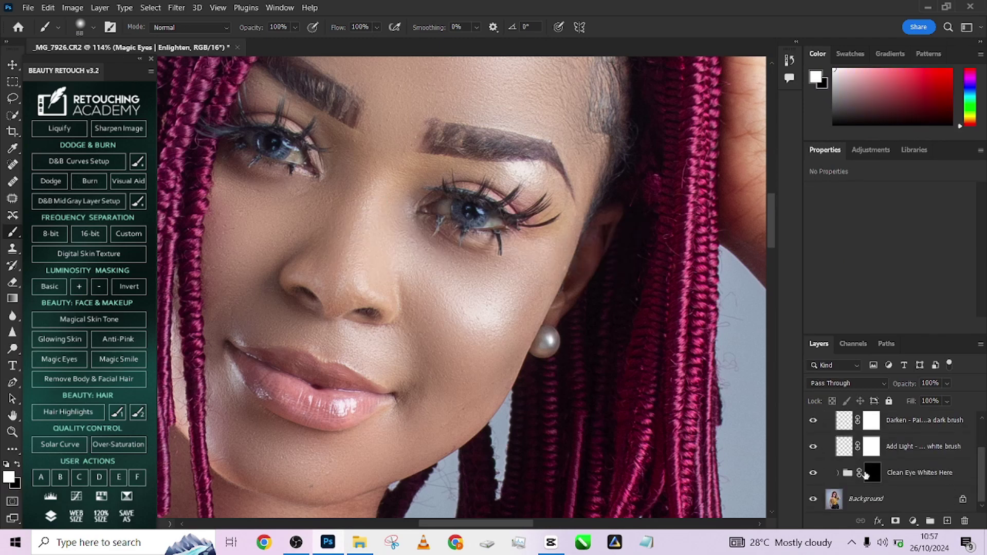
- Paint white on the Clean Eye Whites Here mask over the eye whites on both sides of the iris, using a small brush
left_click(868, 479)
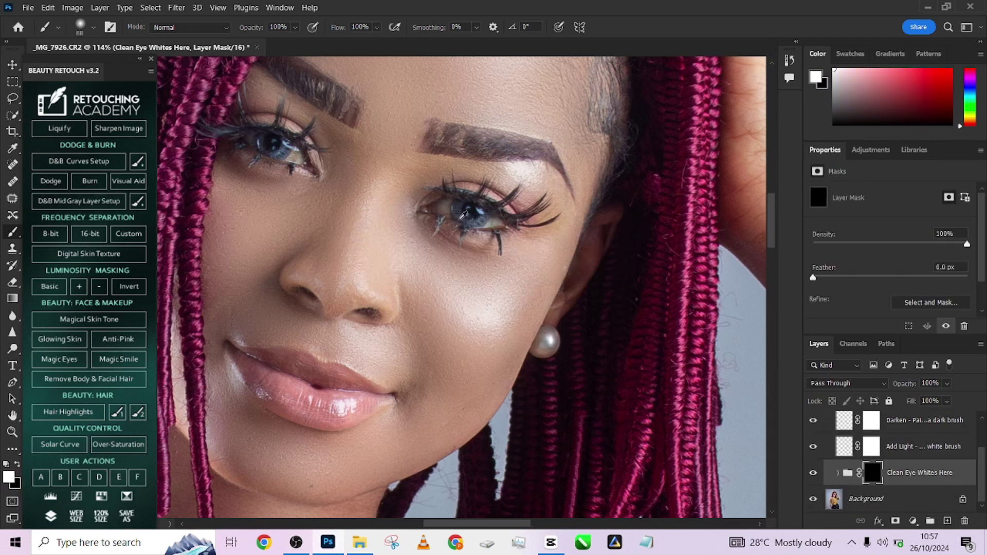
scroll(469, 209, "up", 4)
scroll(468, 209, "up", 3)
left_click_drag(403, 189, 319, 211)
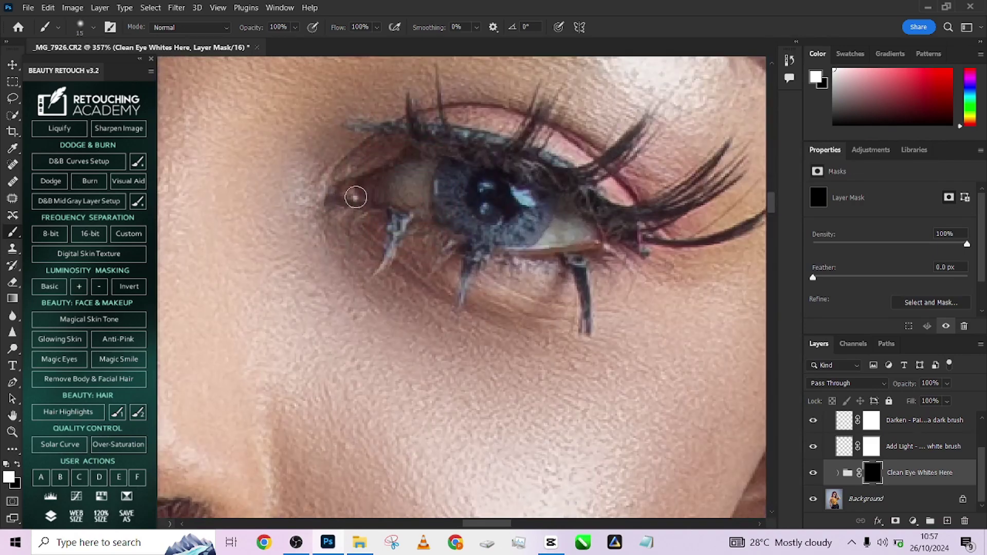
left_click_drag(380, 181, 373, 185)
mouse_move(423, 165)
left_mouse_down()
mouse_move(397, 174)
mouse_move(387, 197)
mouse_move(416, 203)
mouse_move(422, 170)
mouse_move(400, 199)
mouse_move(402, 184)
mouse_move(413, 186)
mouse_move(427, 161)
mouse_move(428, 205)
left_mouse_up()
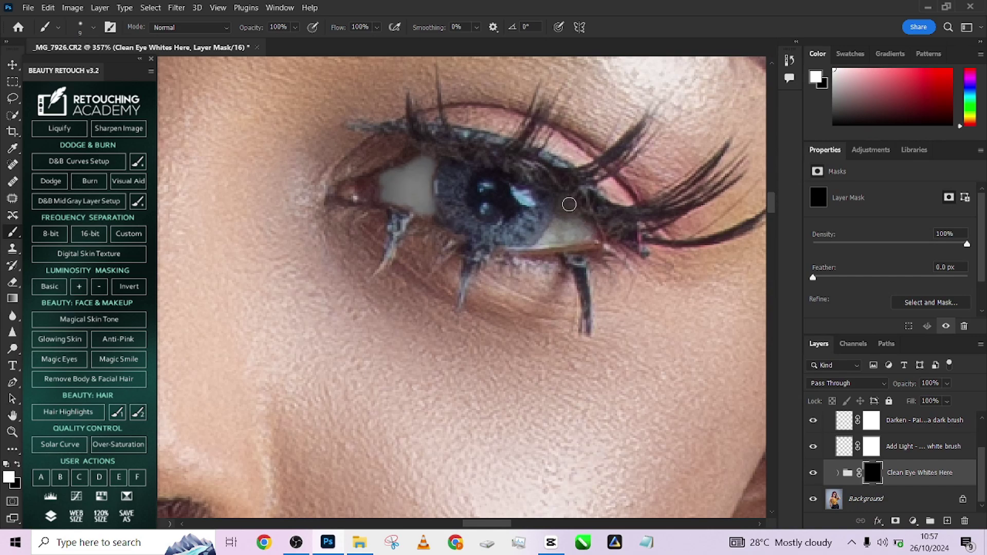
mouse_move(569, 204)
left_mouse_down()
mouse_move(551, 227)
mouse_move(565, 239)
mouse_move(586, 216)
mouse_move(565, 226)
left_mouse_up()
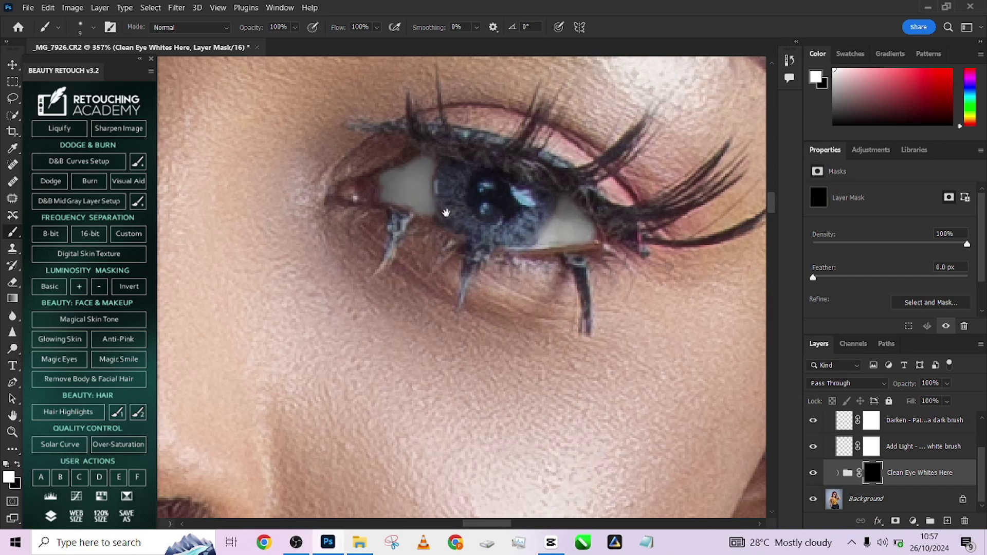
left_click_drag(452, 270, 501, 306)
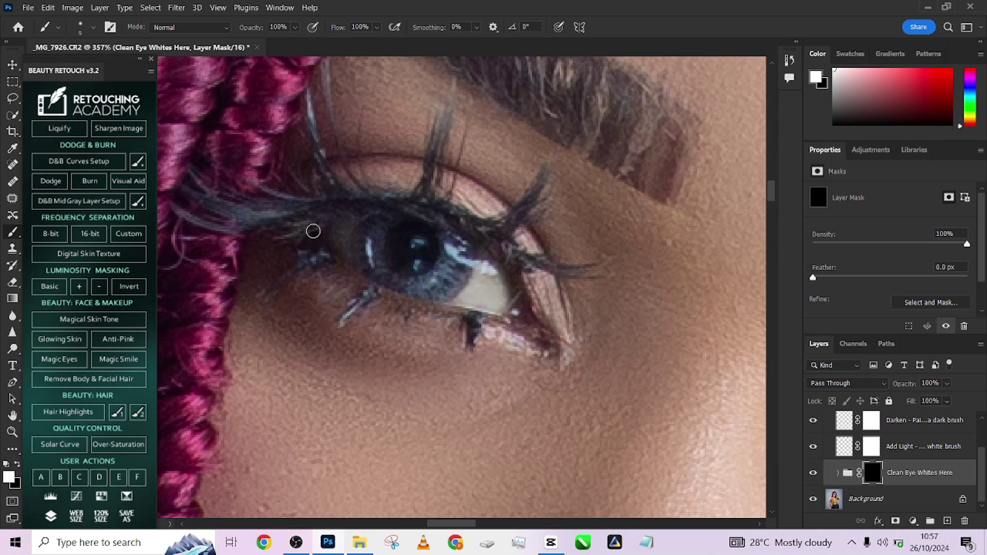
key("ctrl+0")
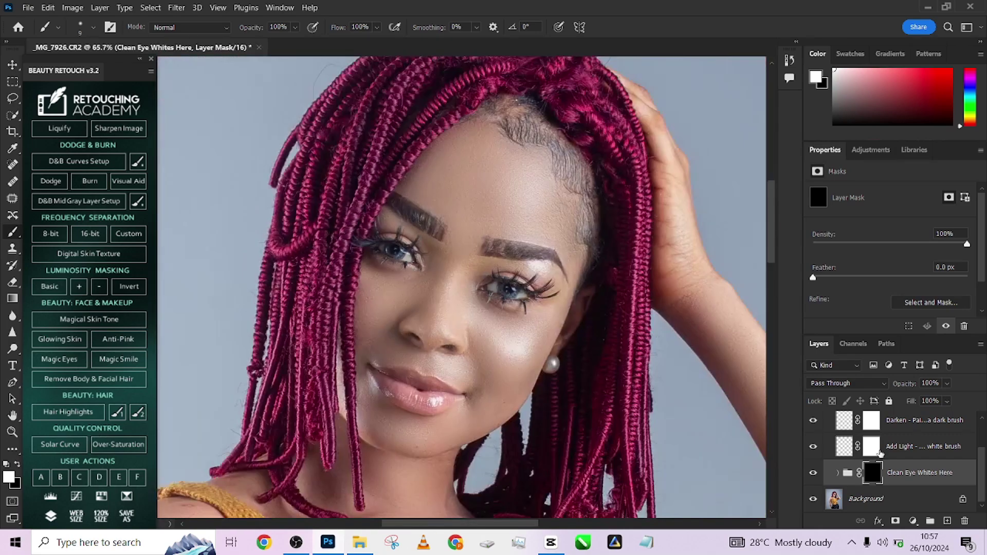
left_click_drag(473, 266, 563, 297)
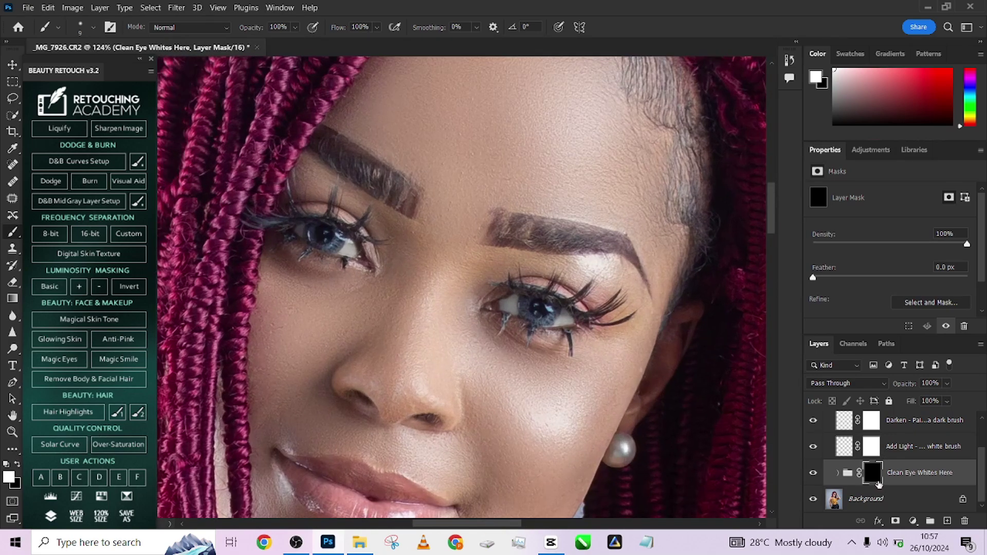
- Expand the Clean Eye Whites Here group and compare the eyes with Hue/Saturation 1 and Channel Mixer 1 hidden and shown
left_click(838, 473)
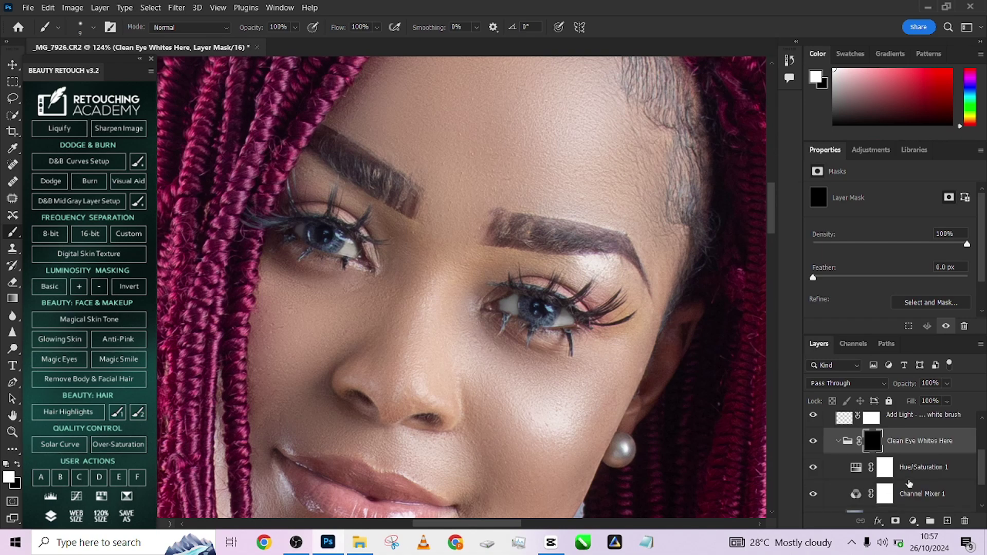
scroll(908, 484, "down", 1)
left_click(856, 451)
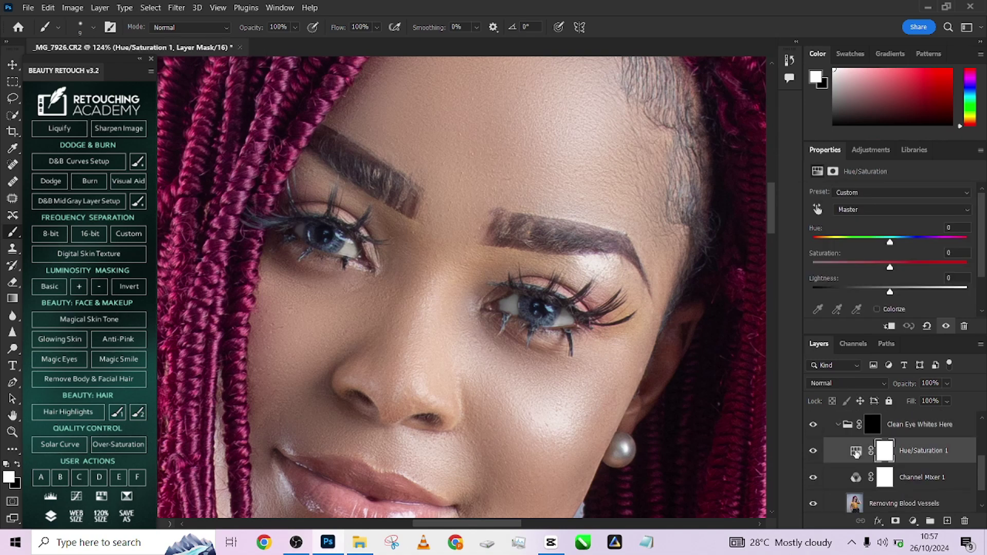
left_click(812, 451)
left_click(812, 452)
left_click(813, 451)
left_click(812, 452)
left_click(813, 478)
left_click(813, 478)
- Adjust the Reds range of Hue/Saturation 1 in the eye-whites group with lightness at +100 and lower saturation
left_click(855, 452)
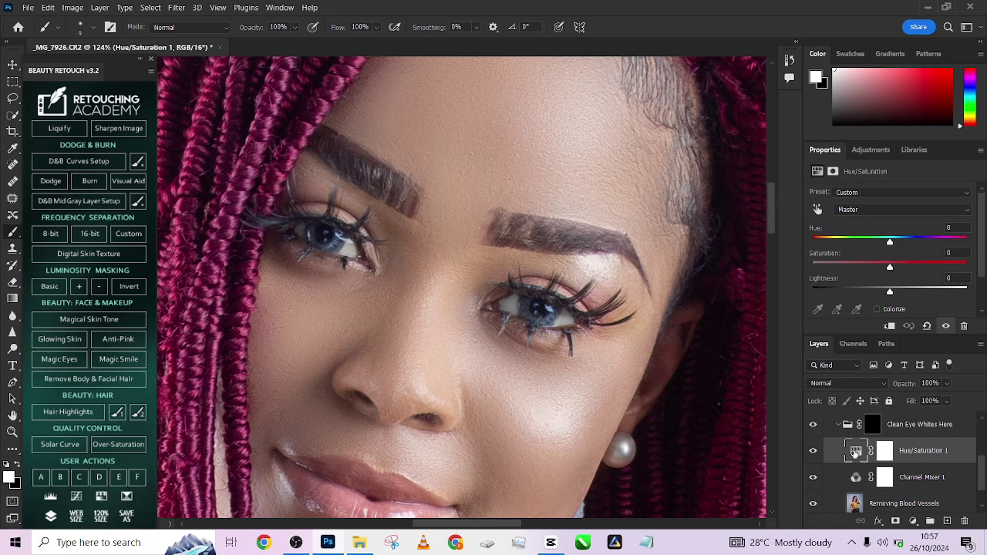
left_click(870, 215)
left_click(862, 231)
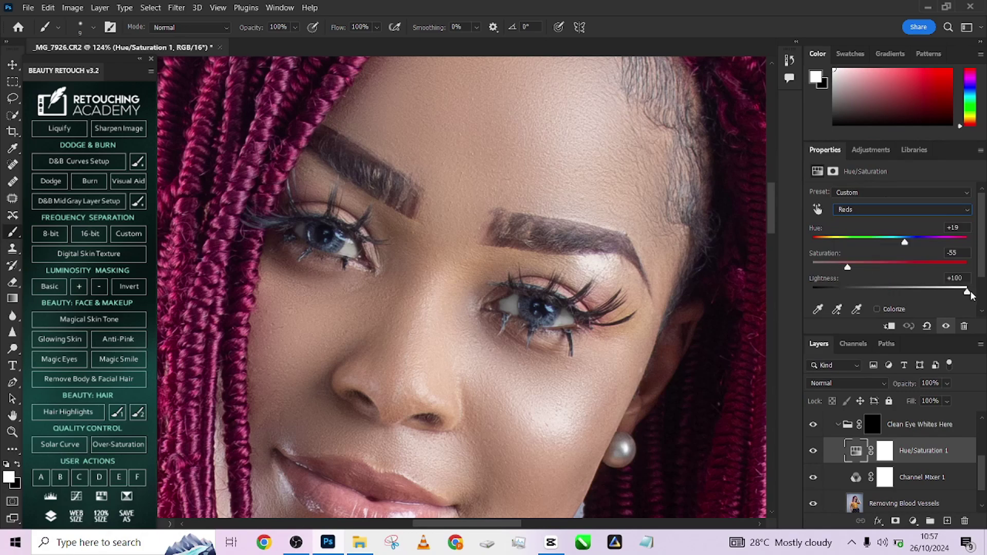
mouse_move(967, 292)
left_mouse_down()
mouse_move(842, 293)
mouse_move(985, 293)
left_mouse_up()
left_click_drag(833, 268, 830, 267)
- Set the Channel Mixer 1 layer's opacity to 86%
left_click(855, 476)
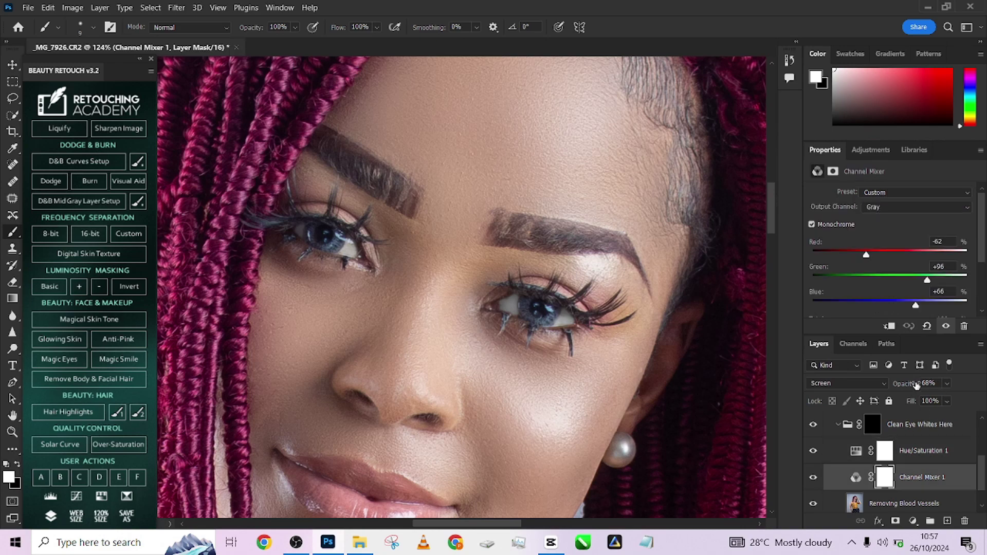
left_click(947, 385)
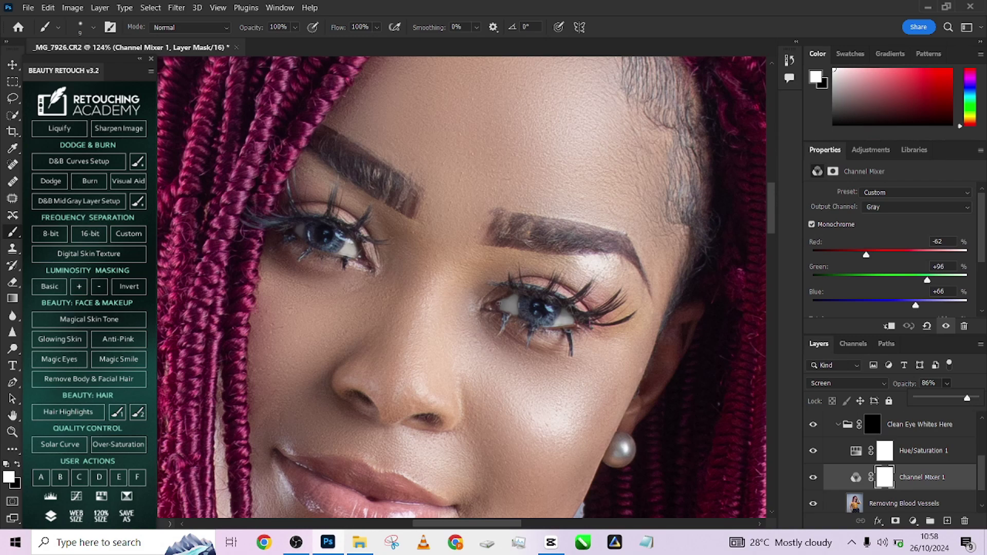
scroll(458, 266, "down", 10)
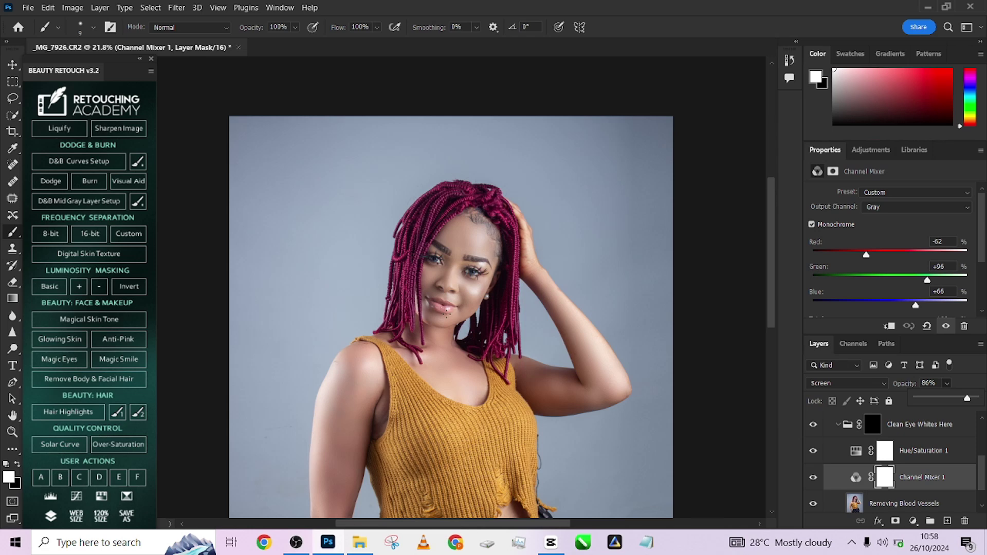
- Flatten all the eye-retouching layers into the Background layer
scroll(869, 463, "down", 1)
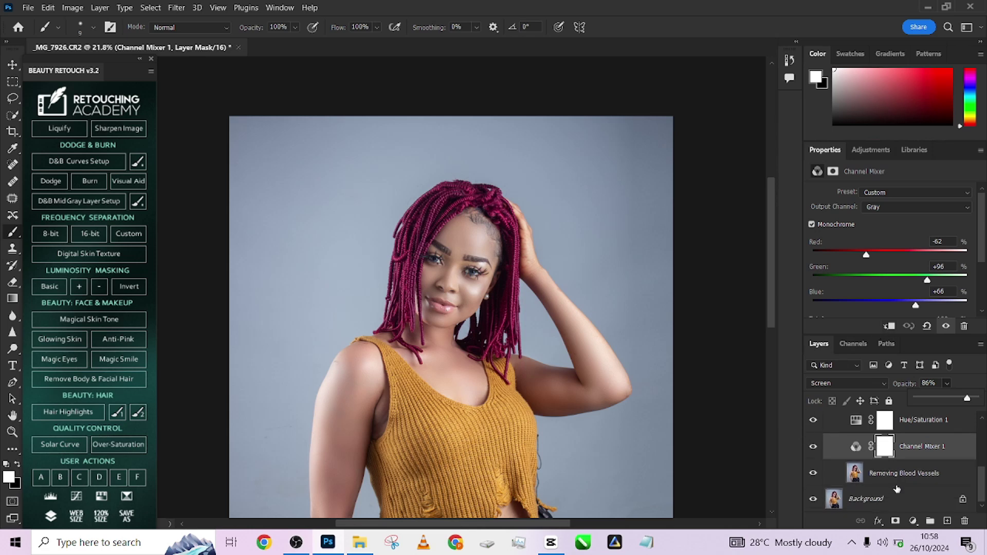
right_click(864, 498)
left_click(898, 463)
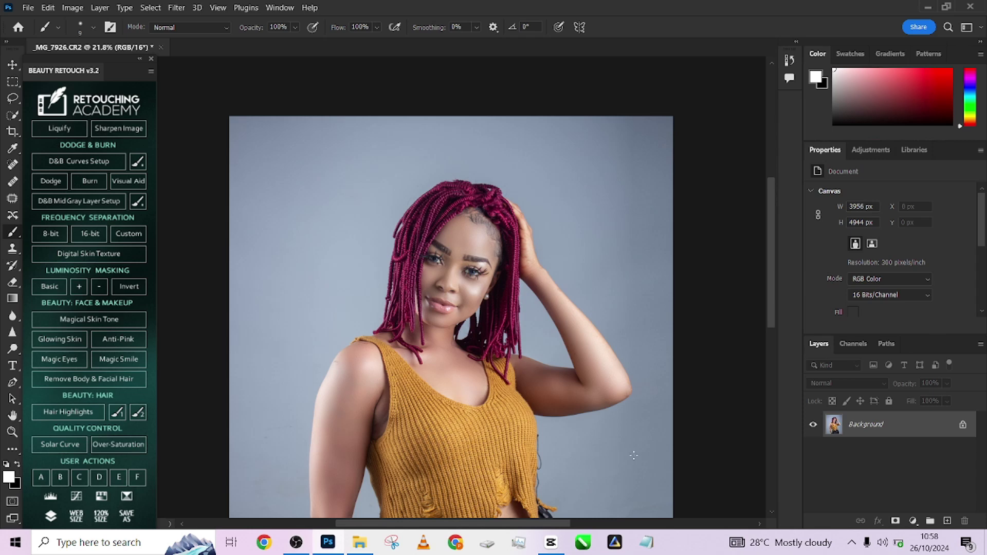
- Select the woman with Select Subject and invert the selection to cover the backdrop
scroll(572, 241, "down", 5)
left_click_drag(513, 320, 477, 232)
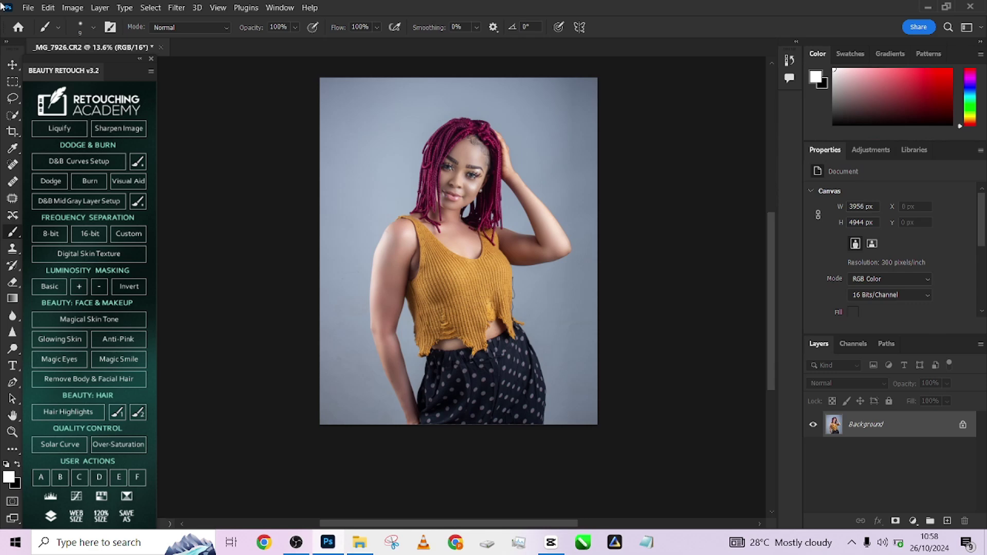
left_click(12, 115)
left_click(368, 28)
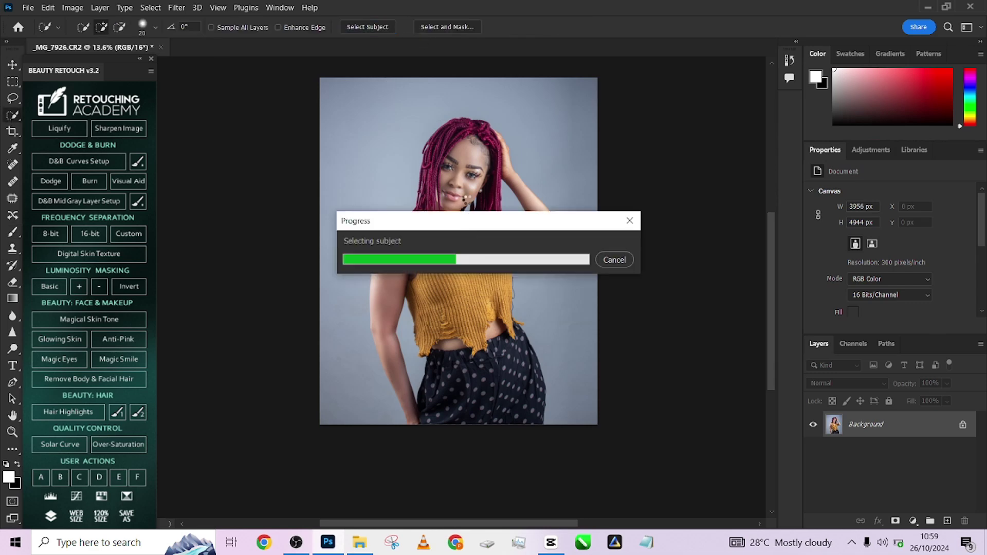
right_click(465, 201)
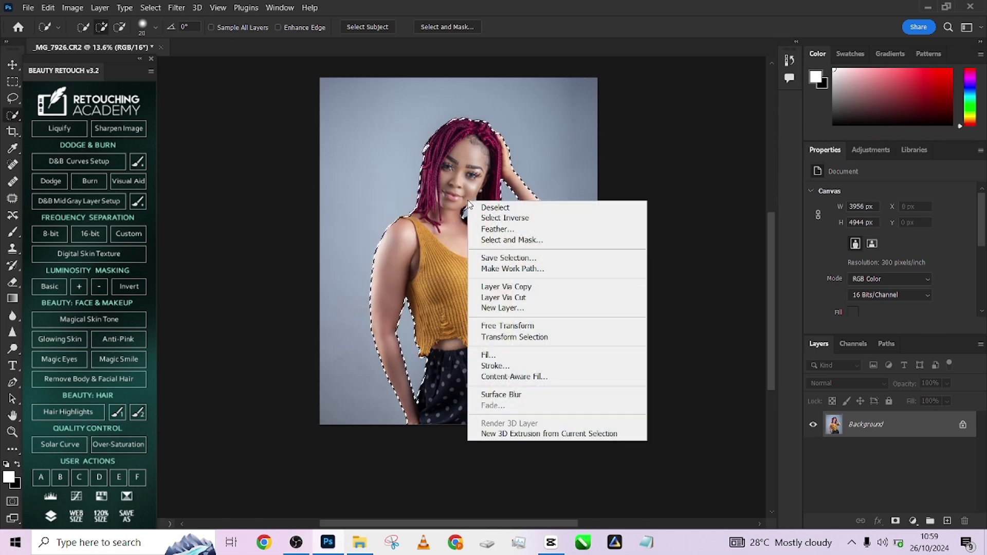
left_click(483, 219)
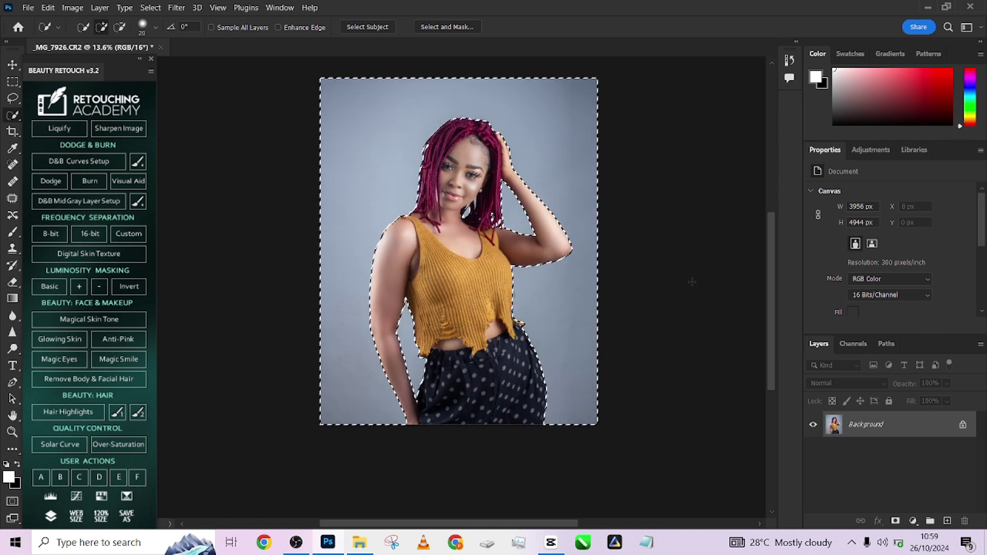
- Duplicate the Background layer and cut the selected backdrop from the copy onto its own layer
left_click_drag(907, 433, 947, 520)
right_click(519, 232)
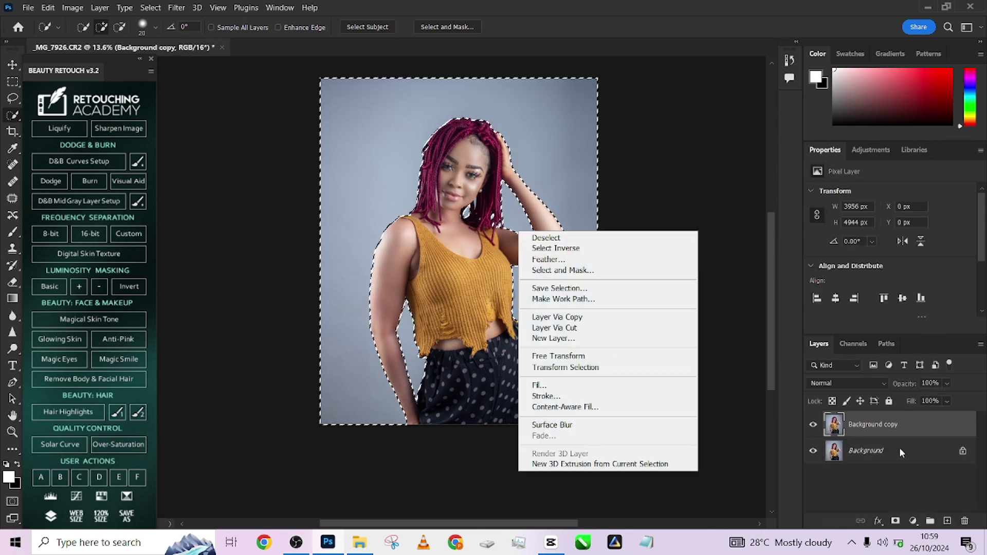
left_click(582, 330)
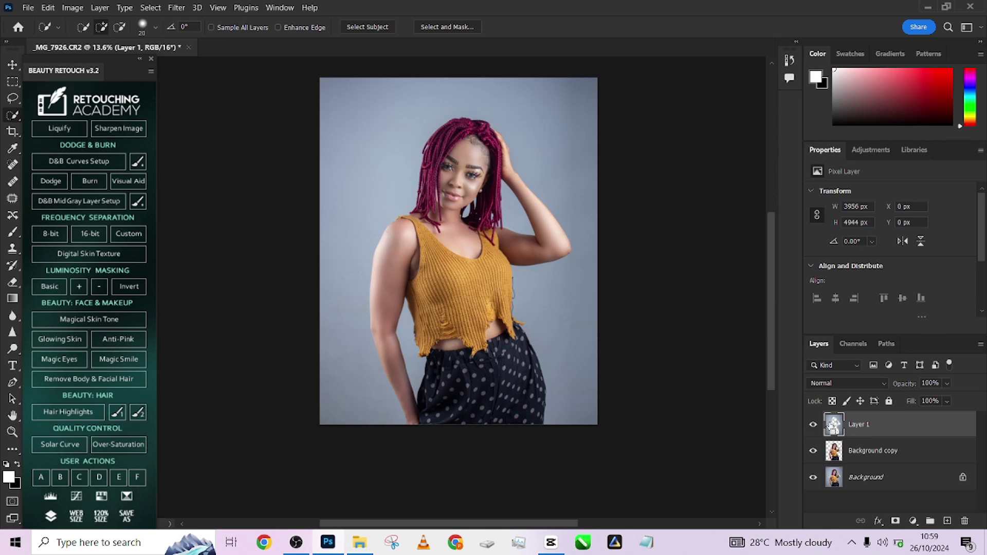
- Apply a Gaussian Blur with a 130.2-pixel radius to the selected backdrop on Layer 1, deselect, and move Background copy above it
left_click(830, 421, "ctrl")
left_click(177, 7)
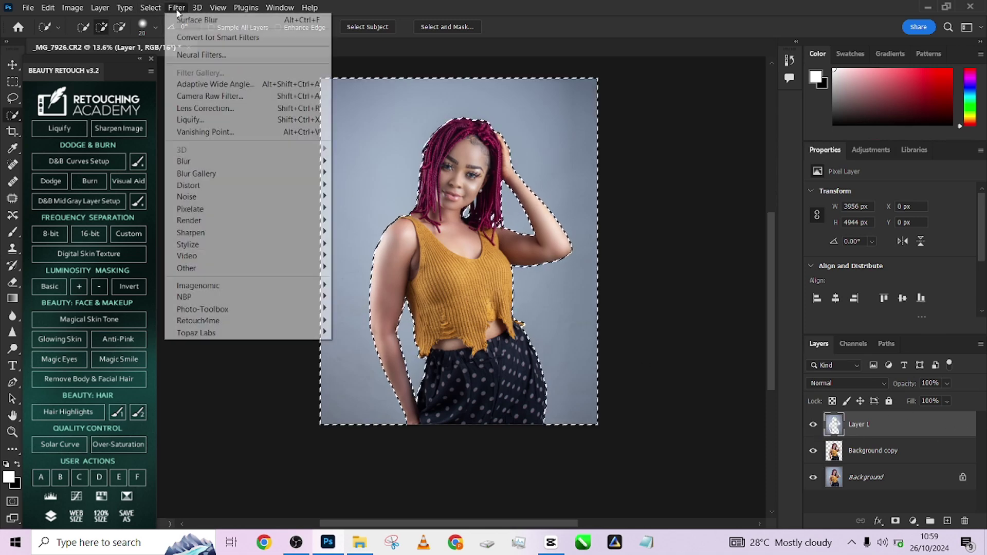
mouse_move(242, 162)
left_click(383, 209)
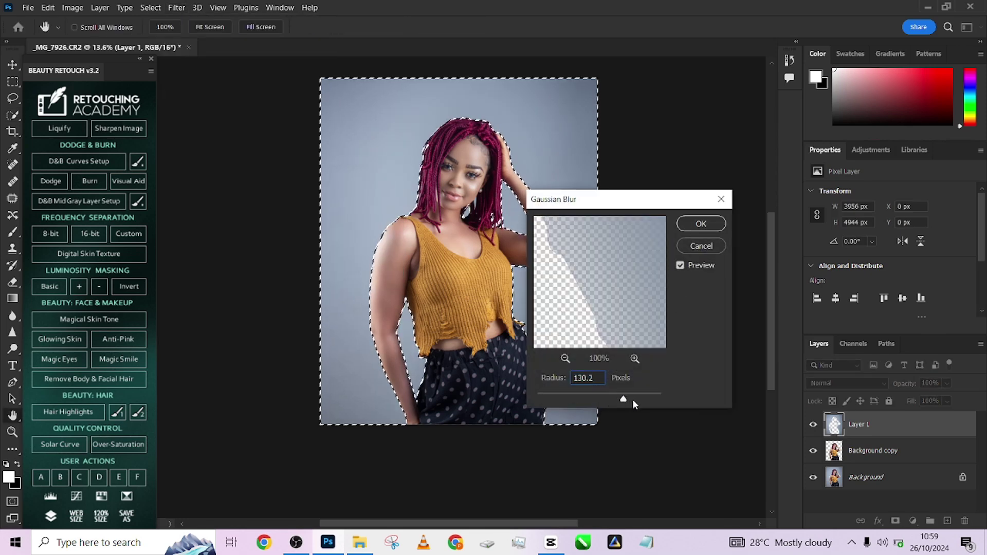
left_click(694, 225)
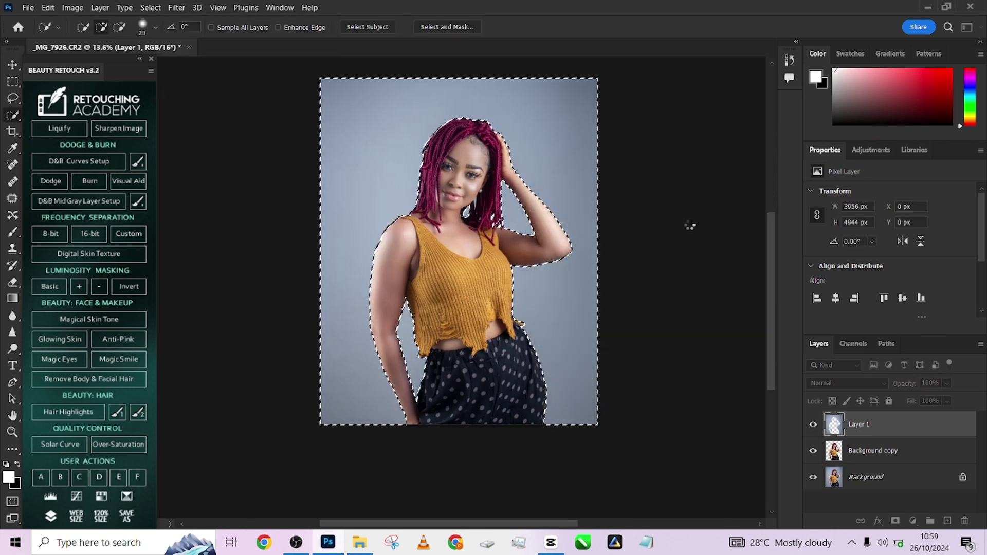
key("ctrl+d")
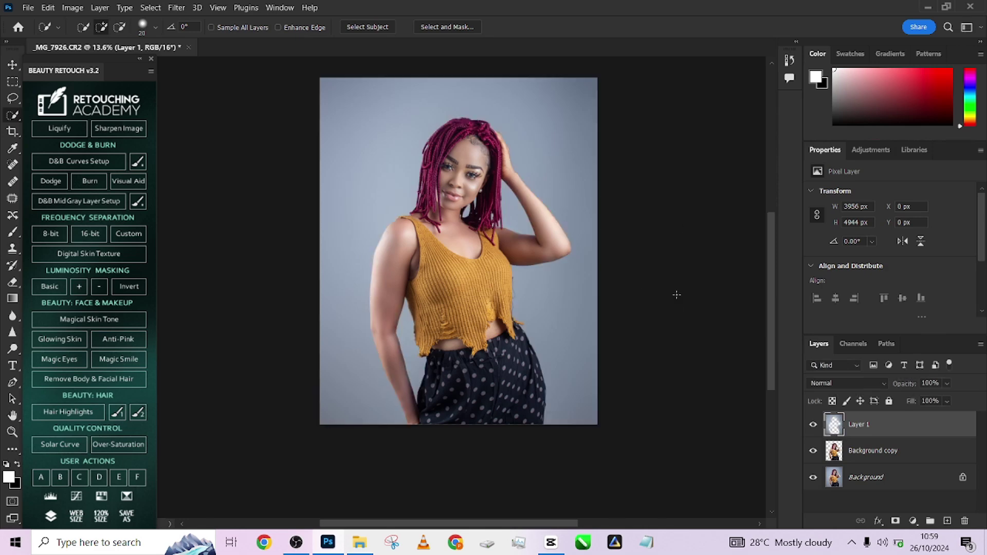
left_click_drag(903, 451, 904, 426)
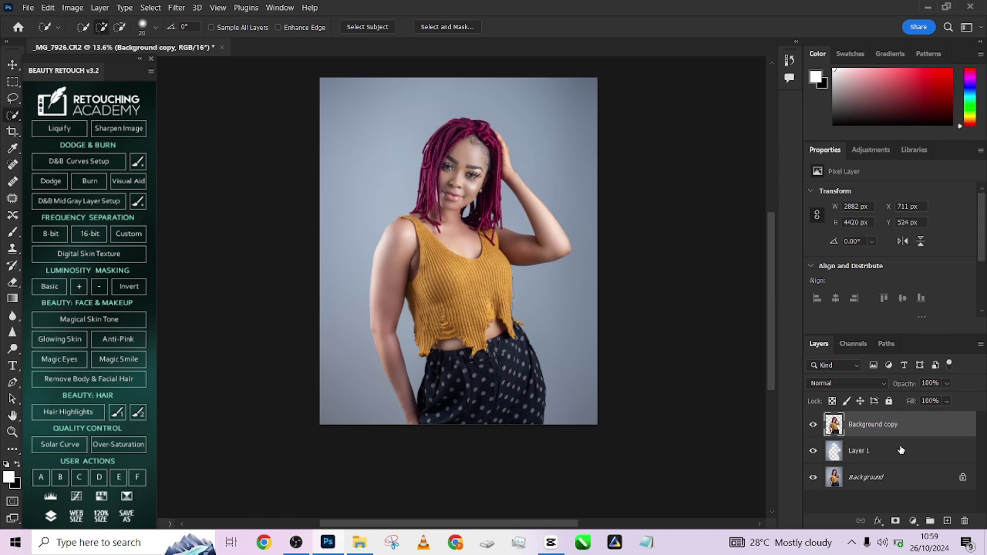
- Add a dark red #601c1c Solid Color fill layer above Layer 1 and set its blend mode to Hard Light
left_click(900, 451)
left_click(913, 521)
left_click(902, 297)
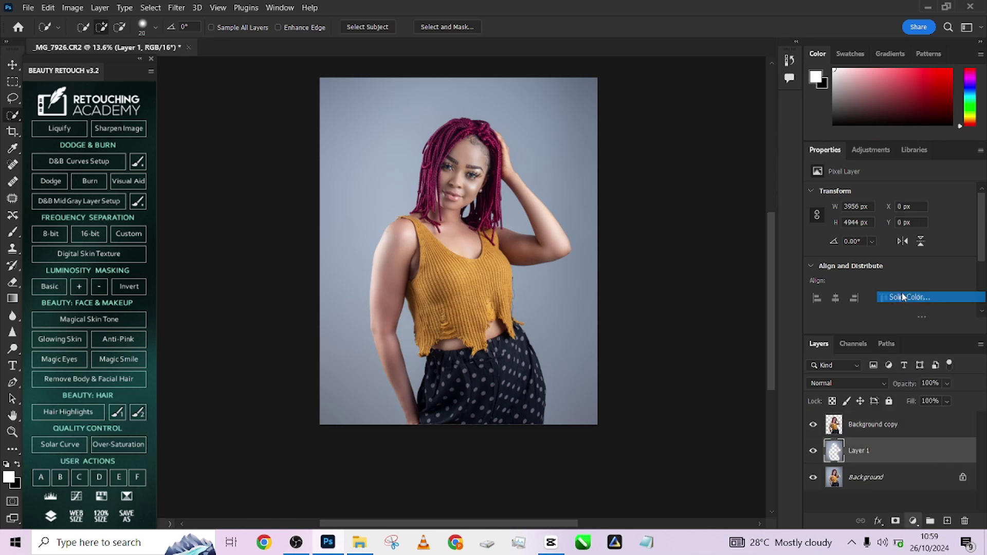
left_click_drag(743, 295, 762, 354)
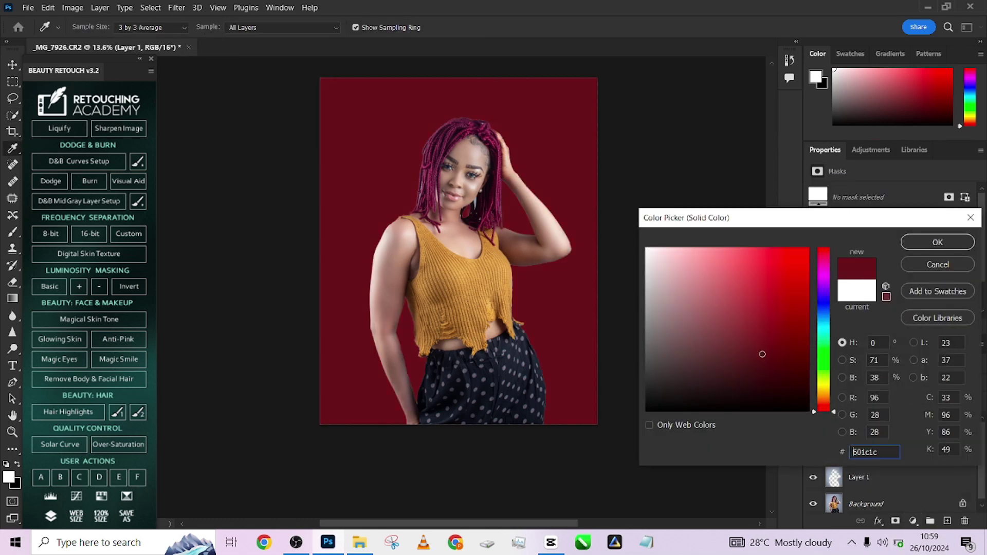
left_click(951, 242)
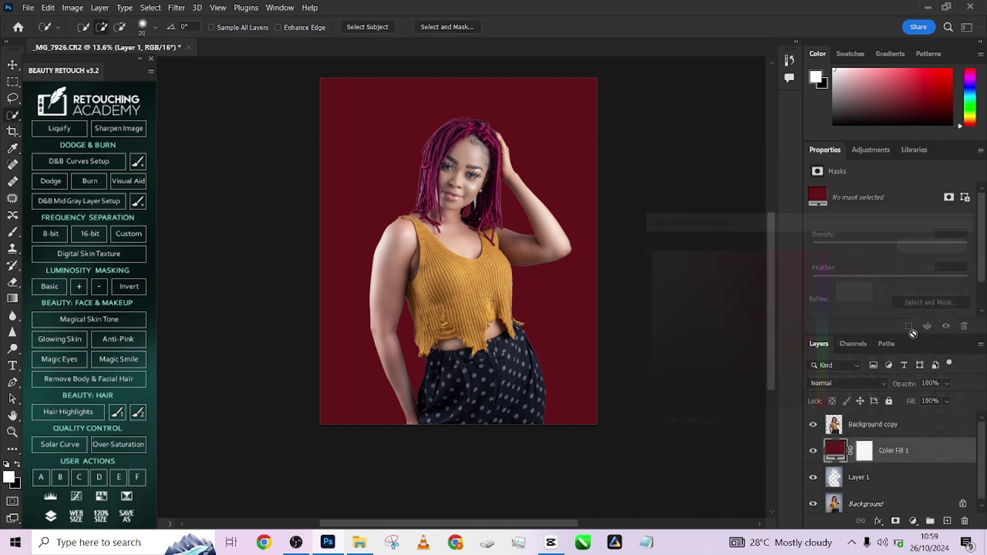
left_click(836, 382)
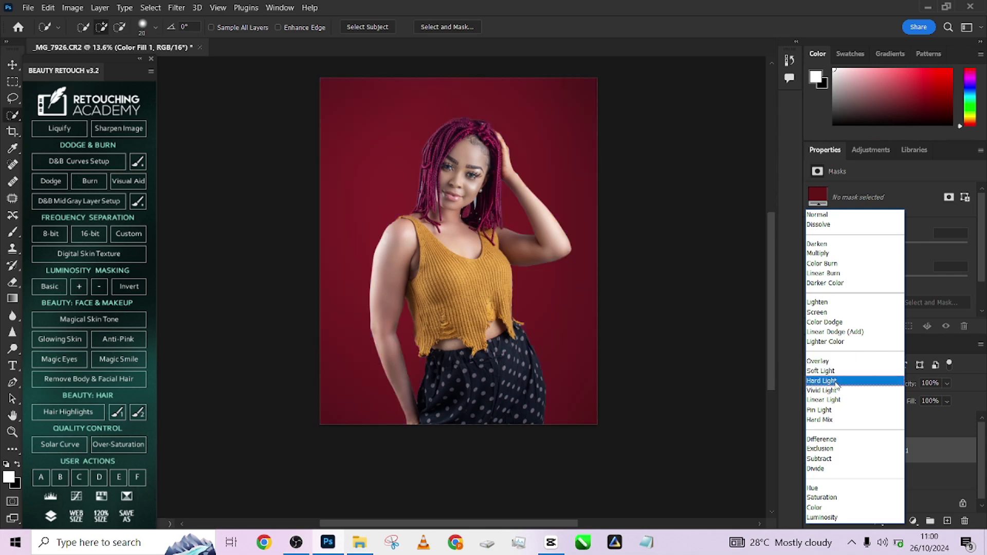
left_click(822, 381)
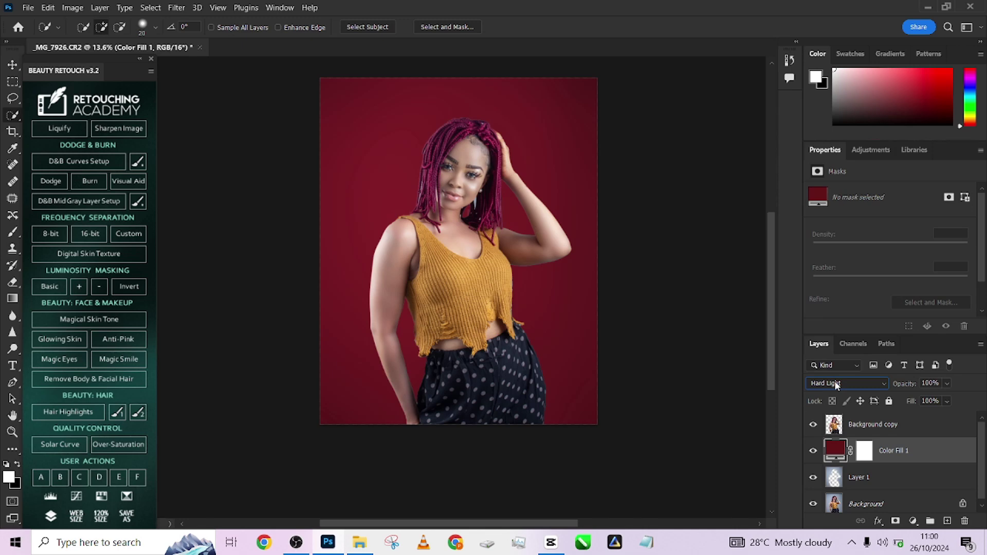
- Recolor the solid color fill by sampling the mustard knit top, and raise its brightness to 88% for #e0a055
double_click(834, 452)
left_click(491, 292)
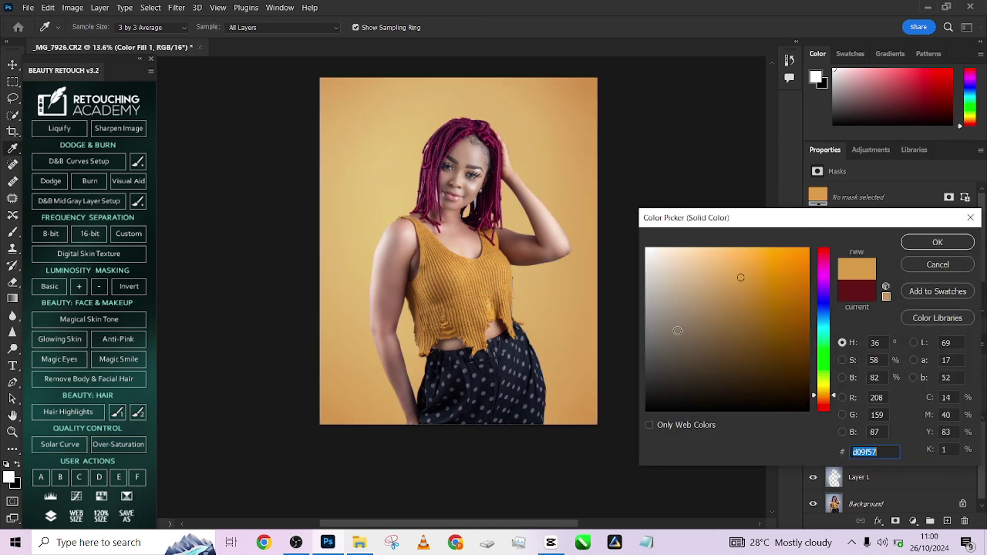
left_click(842, 377)
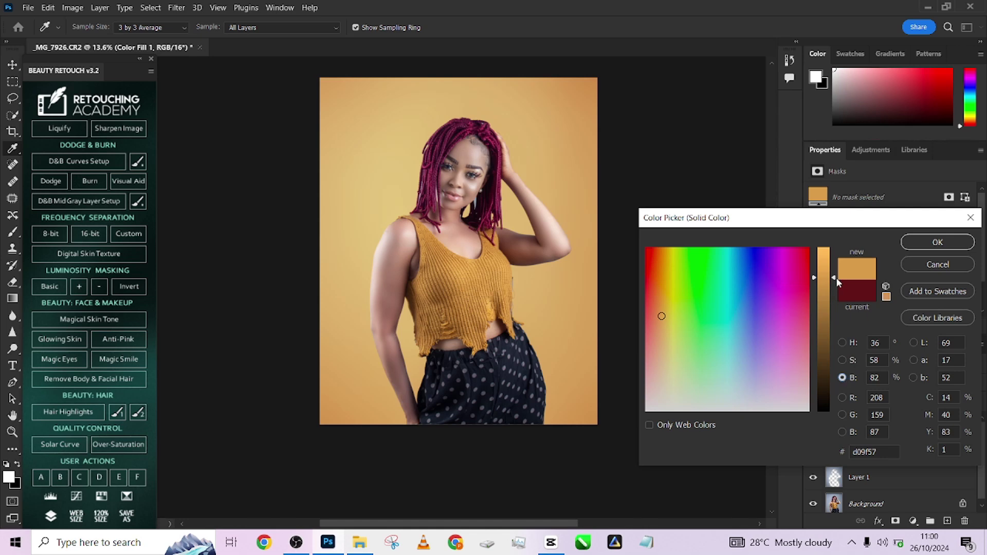
mouse_move(834, 276)
left_mouse_down()
mouse_move(840, 331)
mouse_move(832, 271)
left_mouse_up()
left_click(842, 360)
left_click(704, 304)
left_click(450, 298)
left_click(842, 378)
left_click_drag(833, 310, 833, 267)
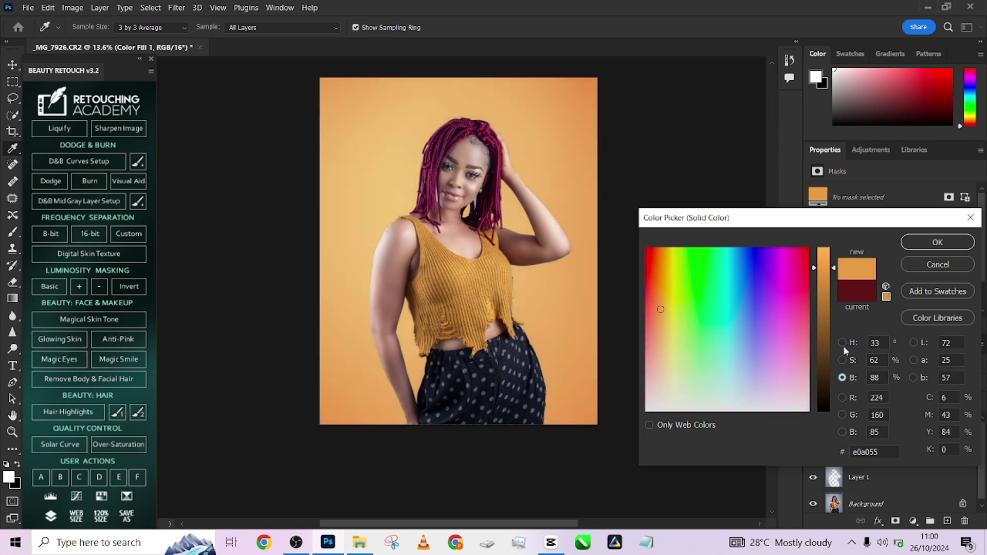
- Set the fill color's saturation to 65%, giving orange #e09d4d, and reduce the color fill layer's opacity to 67%
left_click(841, 359)
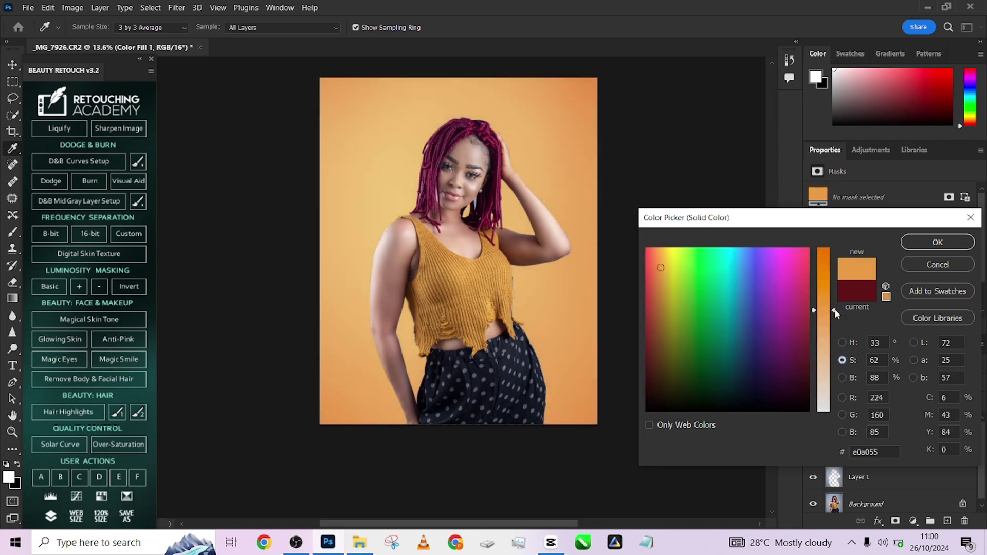
left_click_drag(835, 314, 835, 266)
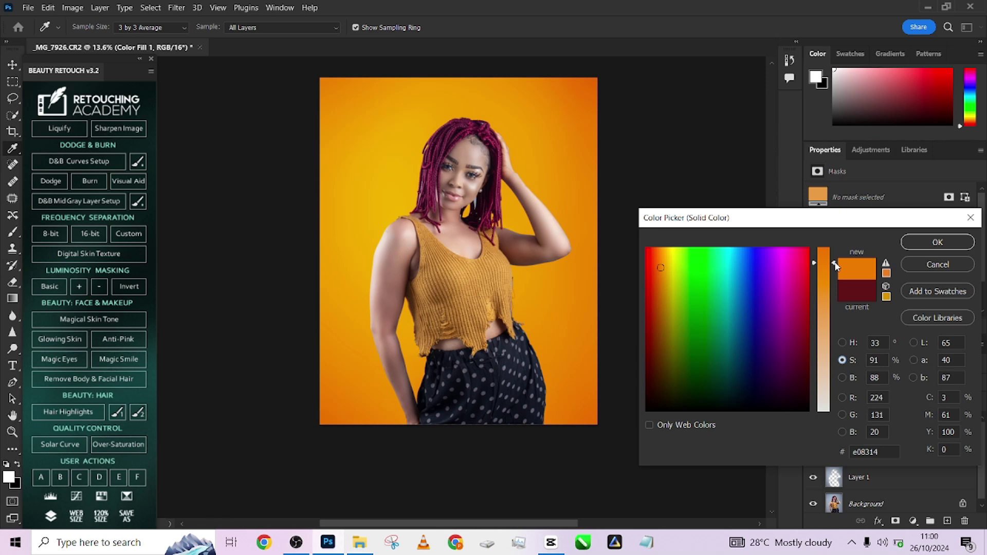
left_click_drag(835, 265, 835, 303)
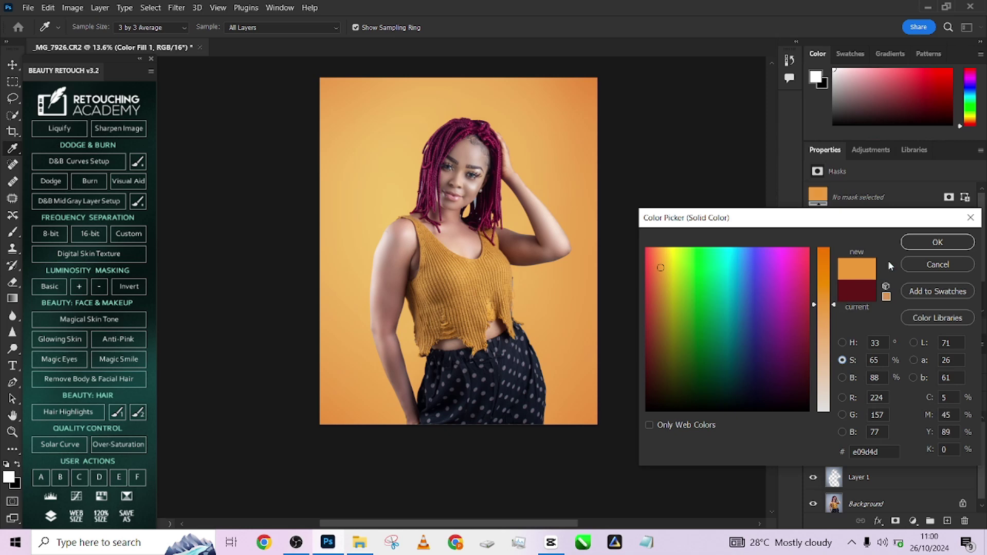
left_click(936, 242)
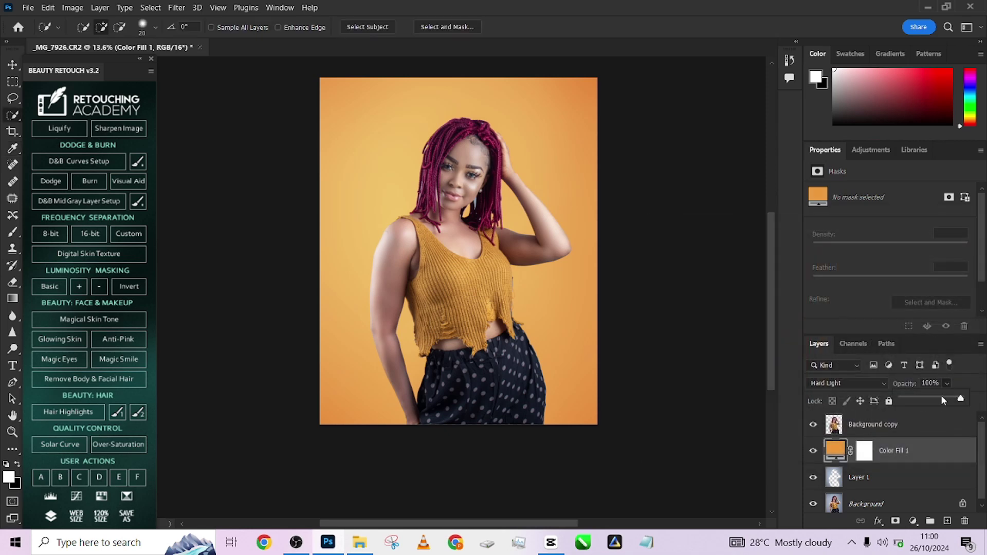
left_click(943, 400)
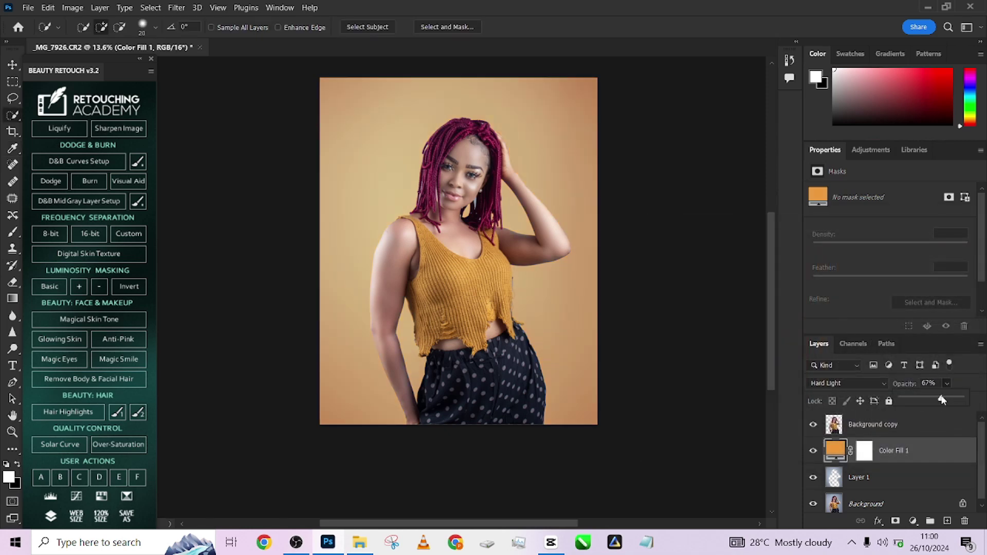
- Compare the backdrop with and without the color fill, and delete the Color Fill 1 layer
left_click(812, 451)
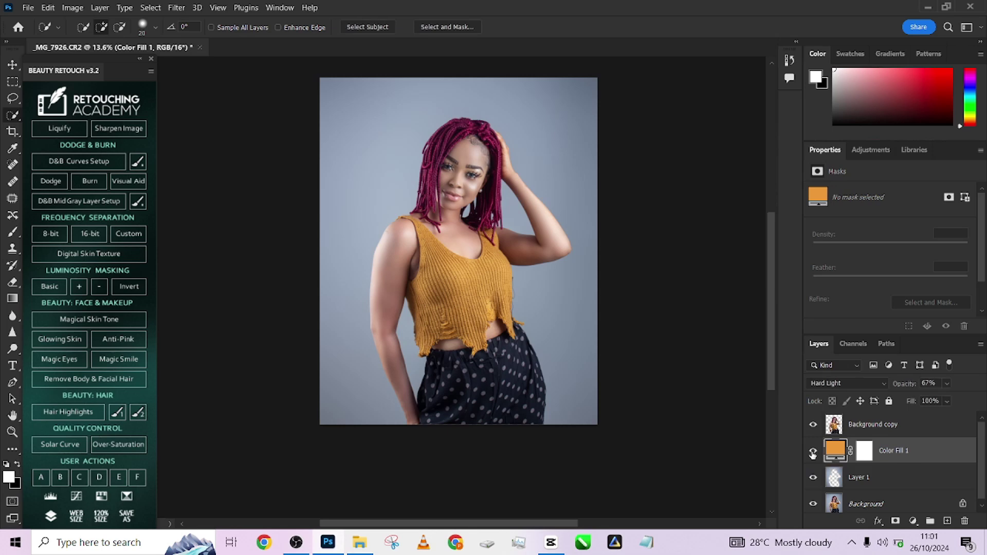
left_click(812, 452)
left_click(812, 452)
left_click(812, 452)
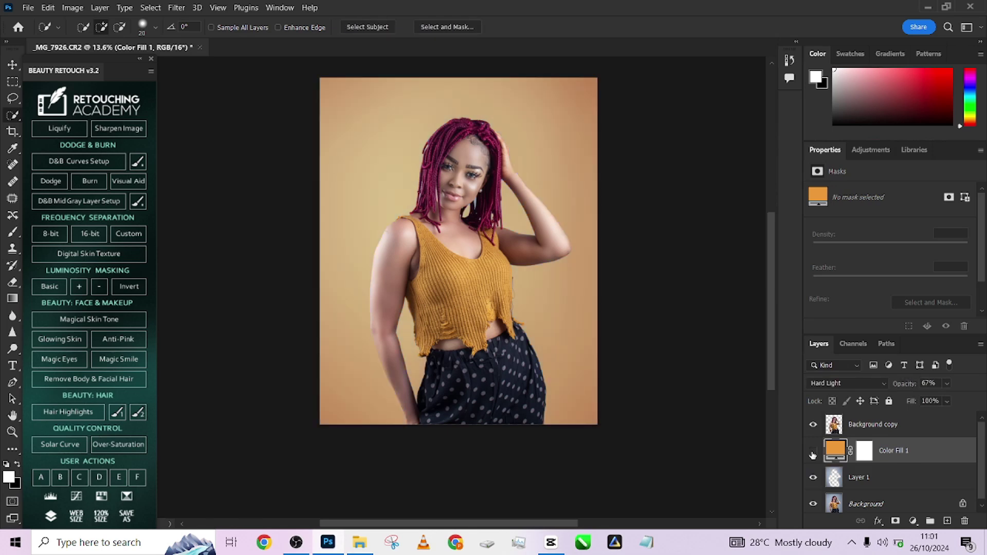
left_click(813, 452)
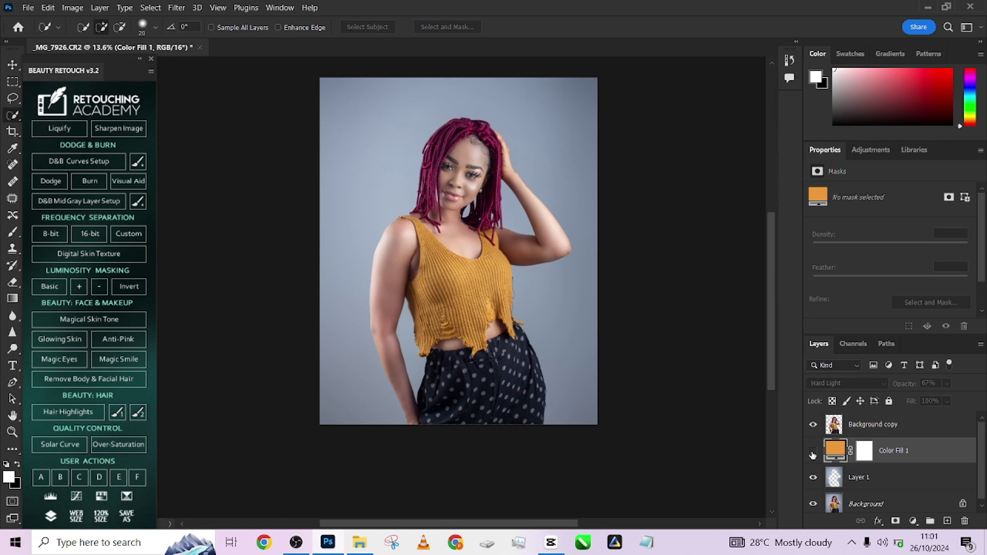
left_click_drag(958, 445, 964, 518)
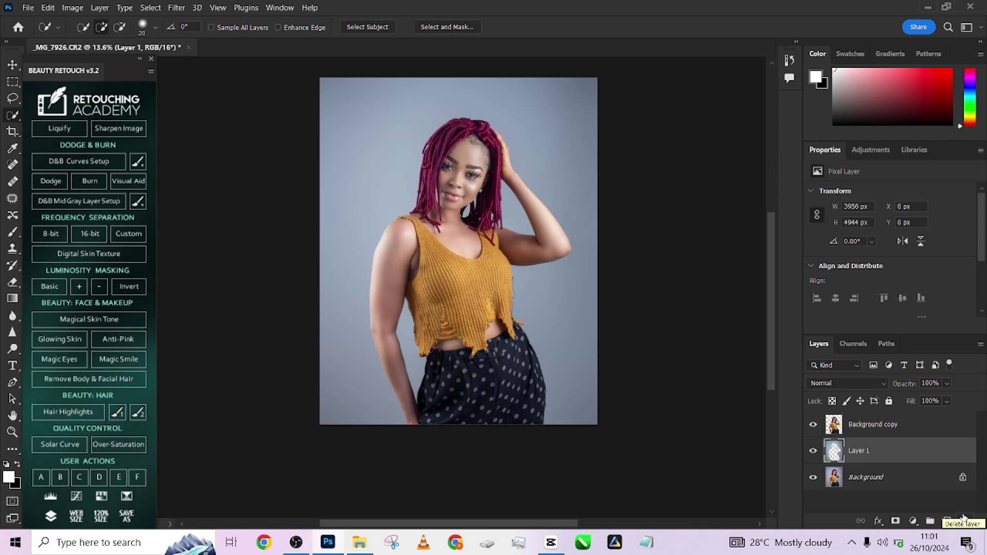
- Add a Color Lookup adjustment layer above Background copy and load a preset 3D LUT
left_click(936, 430)
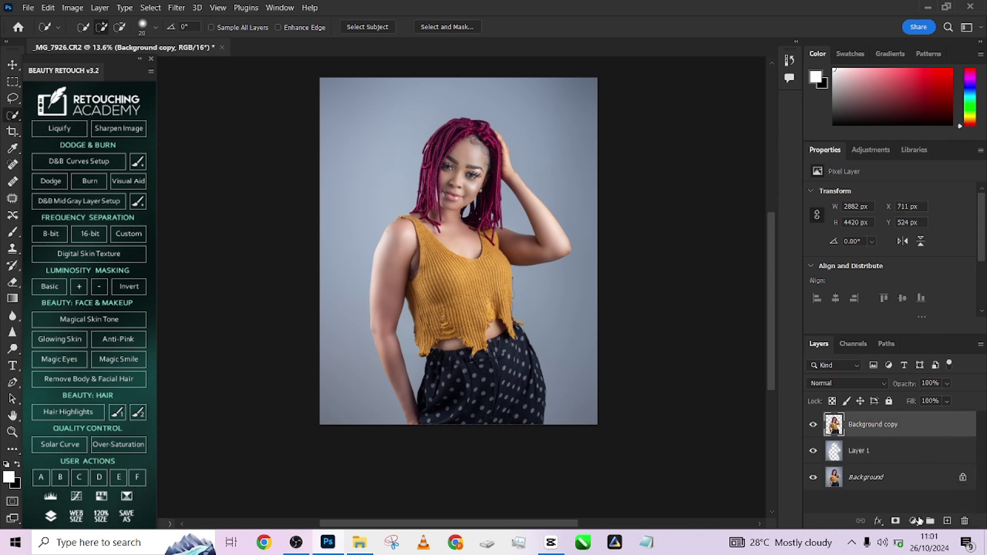
left_click(914, 521)
left_click(913, 452)
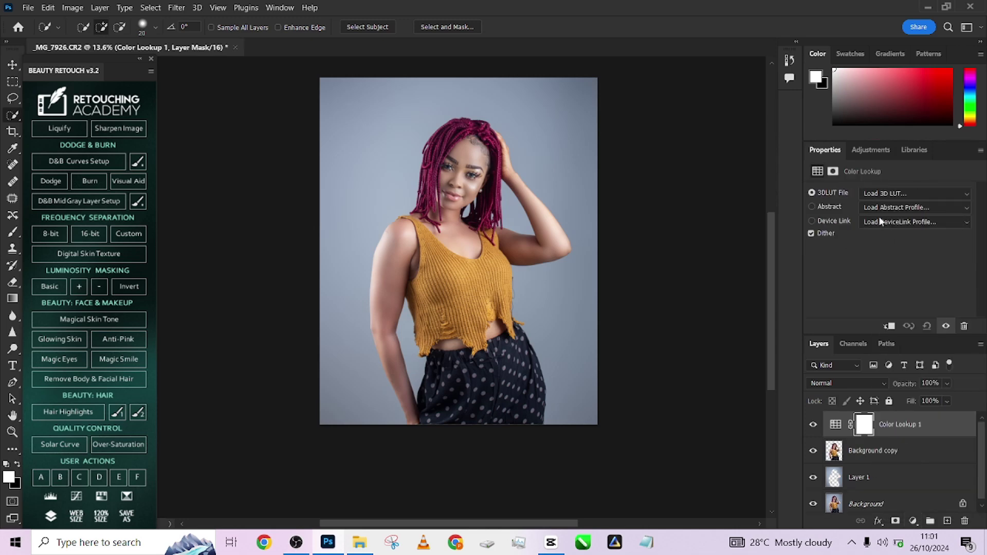
left_click(888, 194)
left_click(827, 42)
- Try the preset 3D LUTs, settle on FallColors.look, and reduce the Color Lookup layer's fill to 64%
key("Down")
key("Down")
key("Down")
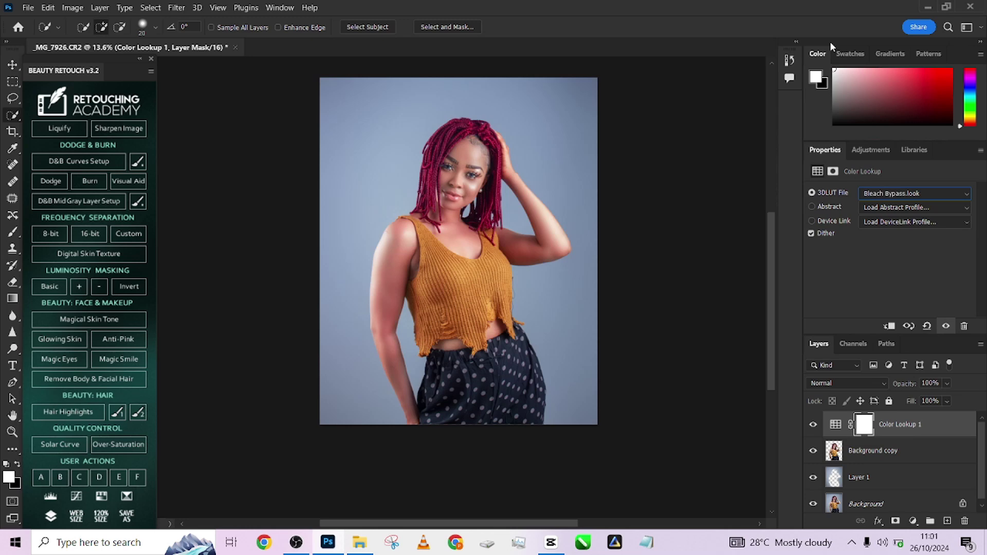
key("Down")
key("Down")
key("Down")
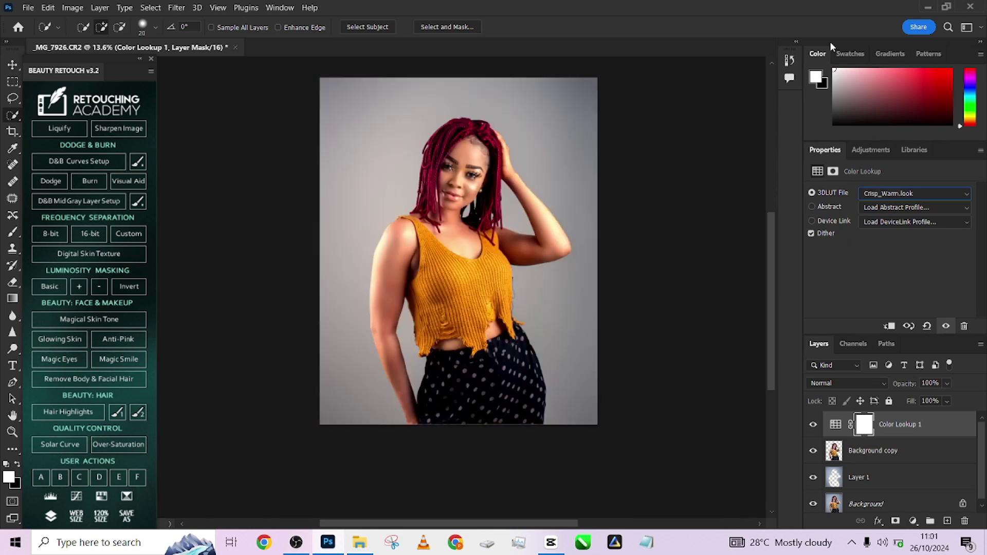
key("Down")
key("Down")
key("Down")
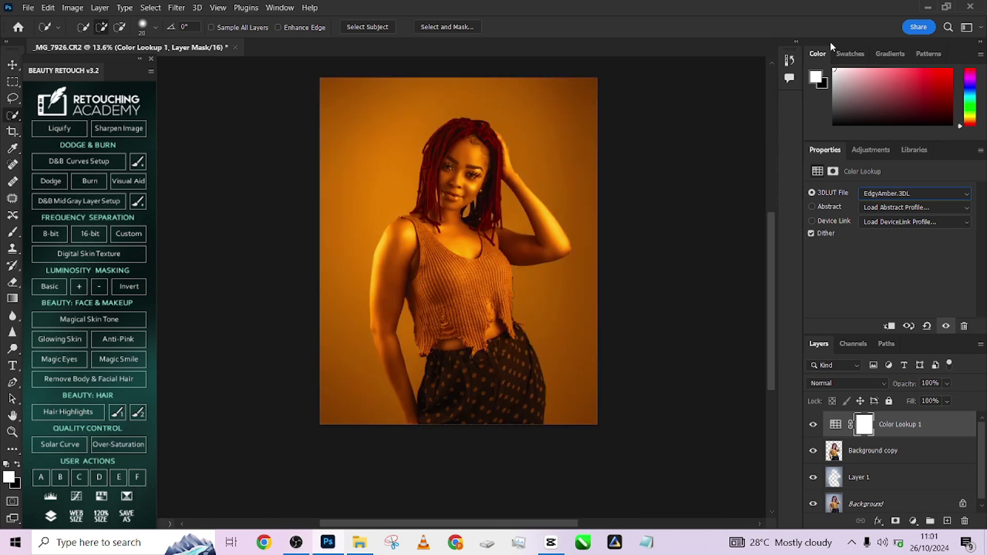
key("Up")
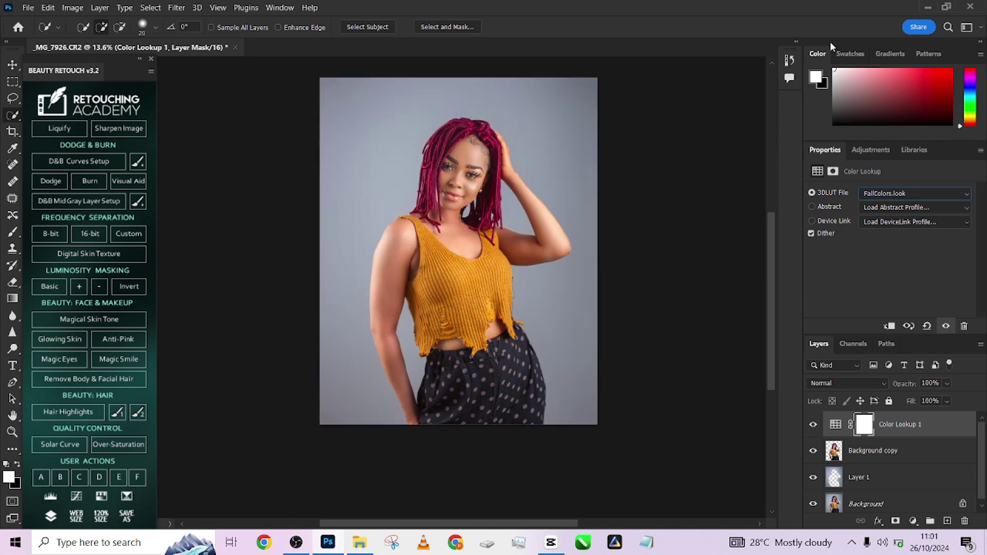
left_click(947, 402)
left_click_drag(963, 416, 941, 418)
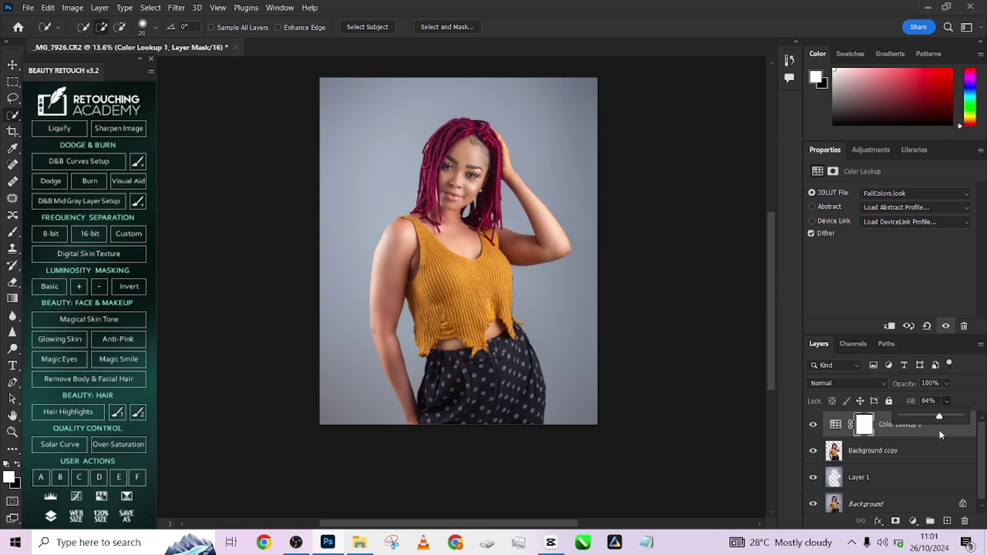
- Add a Photo Filter adjustment layer using Cooling Filter (80) and reduce its opacity to 73%
left_click(912, 521)
left_click(909, 432)
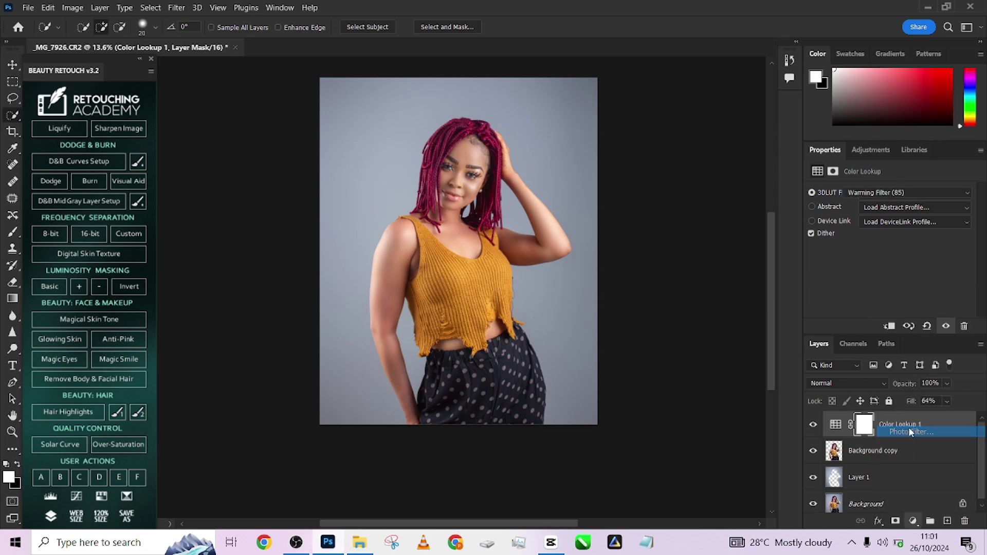
left_click(864, 194)
left_click(868, 235)
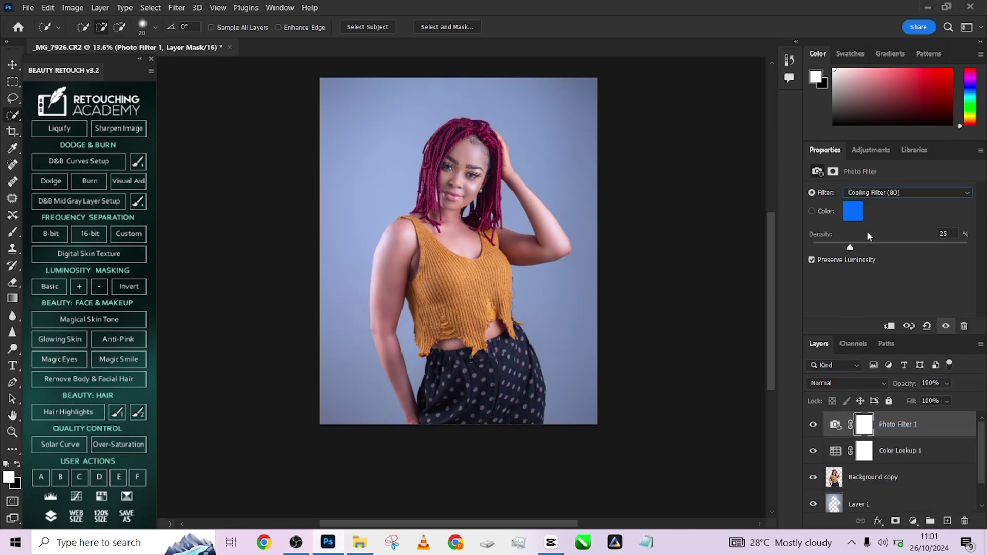
left_click(946, 383)
left_click_drag(963, 400, 945, 400)
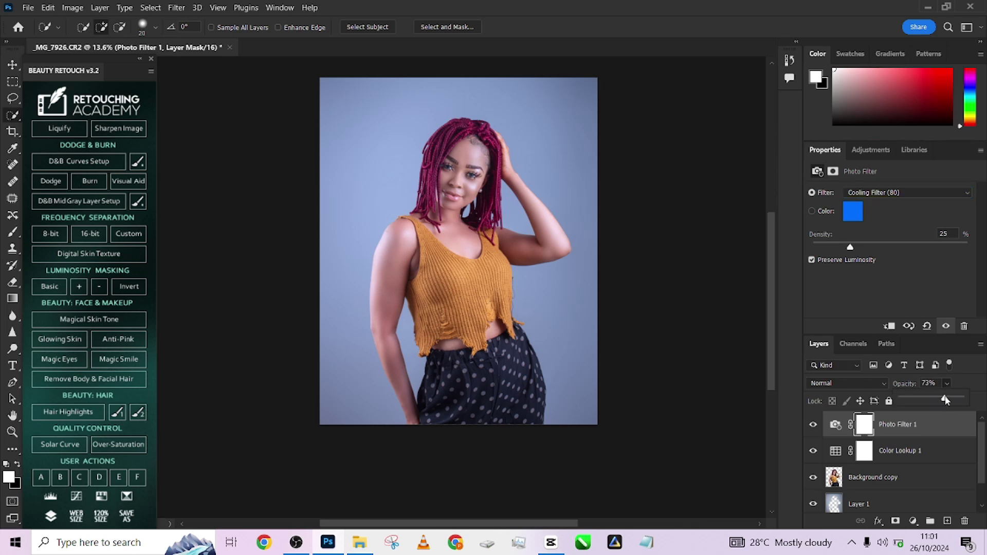
- Add a Curves adjustment layer with a gentle S-curve that brightens the chest's skin tones and holds the shadows, and compare before and after
left_click(908, 520)
left_click(898, 358)
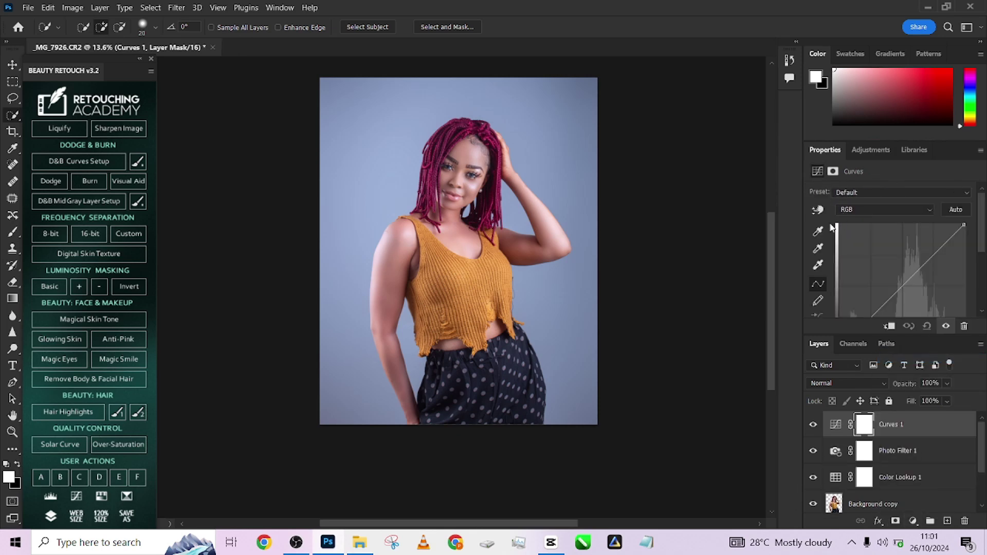
left_click(818, 211)
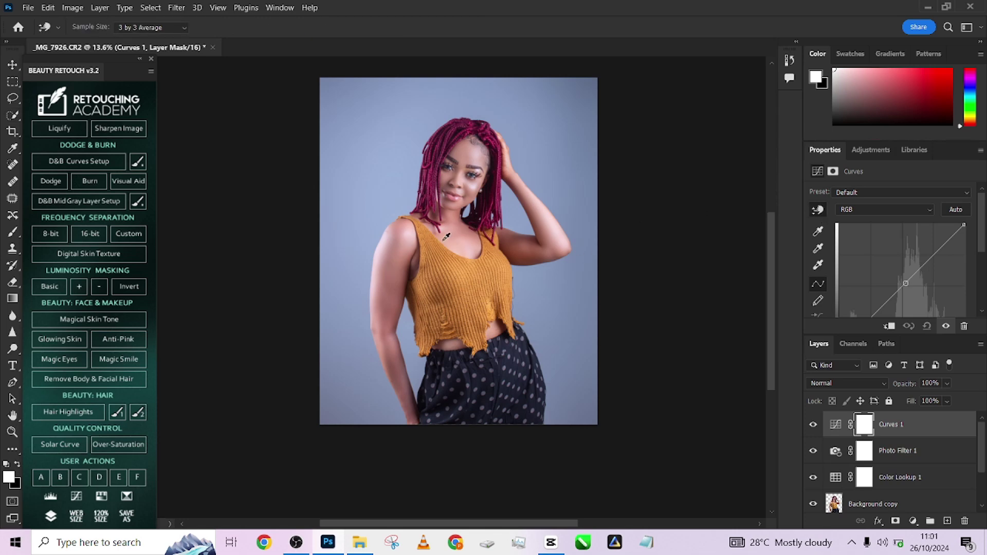
left_click_drag(449, 226, 450, 219)
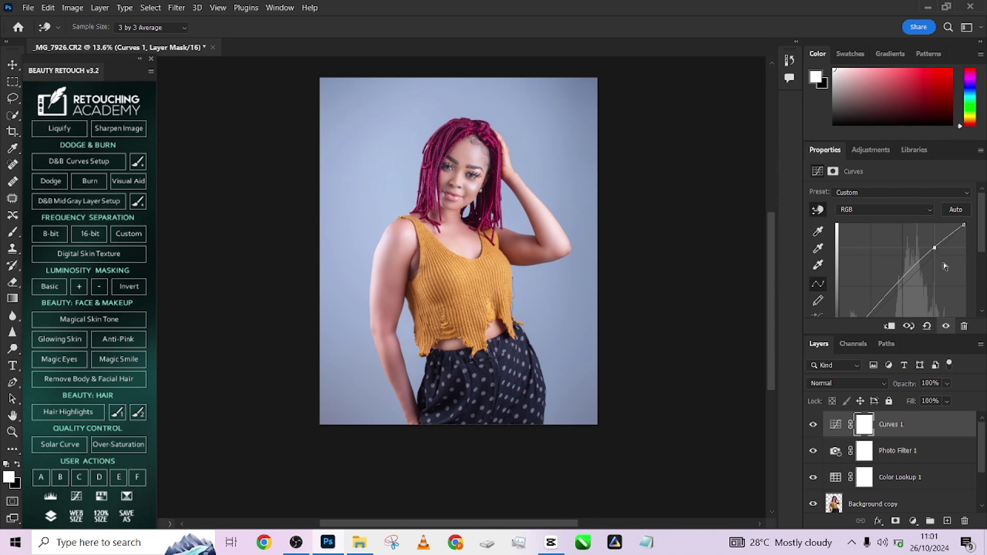
left_click(878, 309)
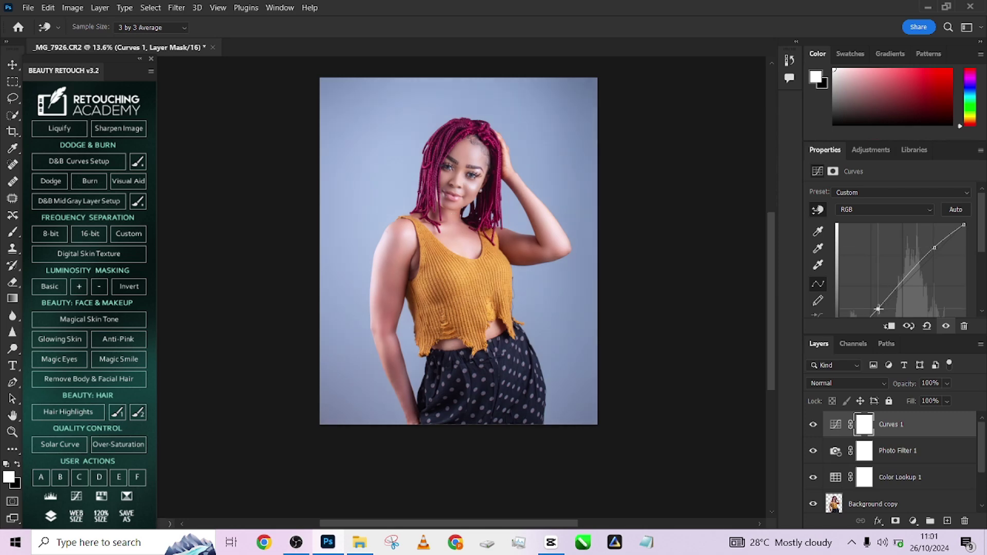
left_click(812, 426)
left_click(812, 426)
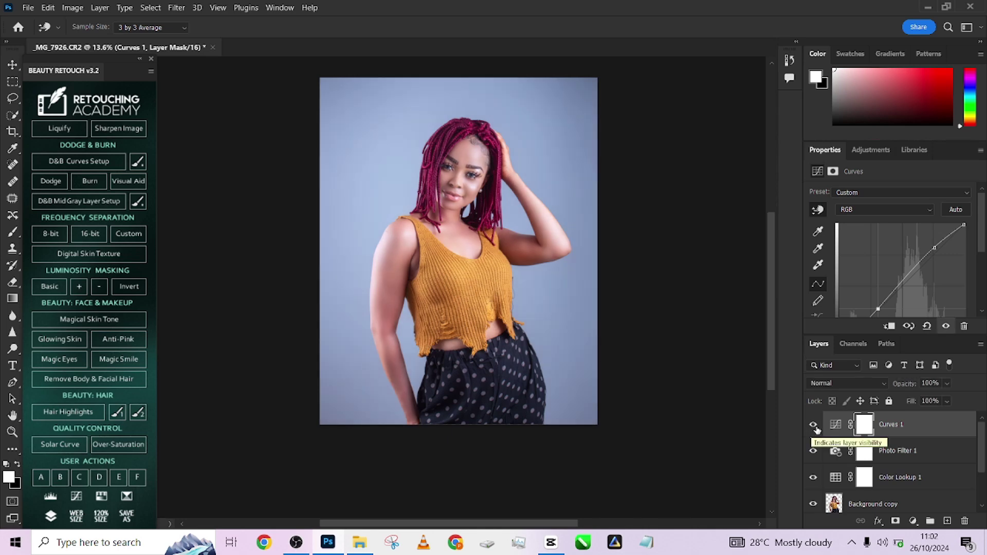
- Compare the original _MG_7926.CR2 state with Snapshot 1 in the history and return to the snapshot
scroll(816, 429, "down", 2)
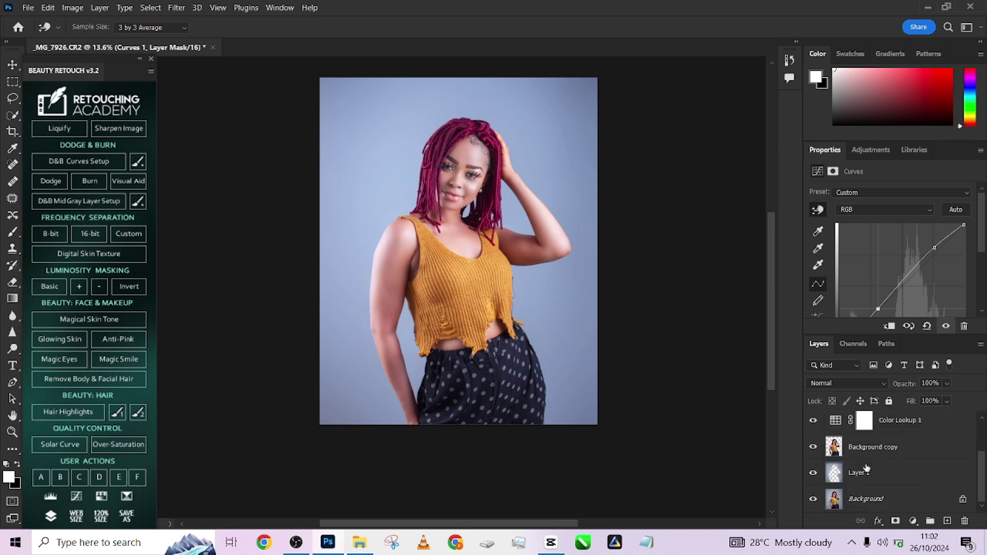
left_click(789, 60)
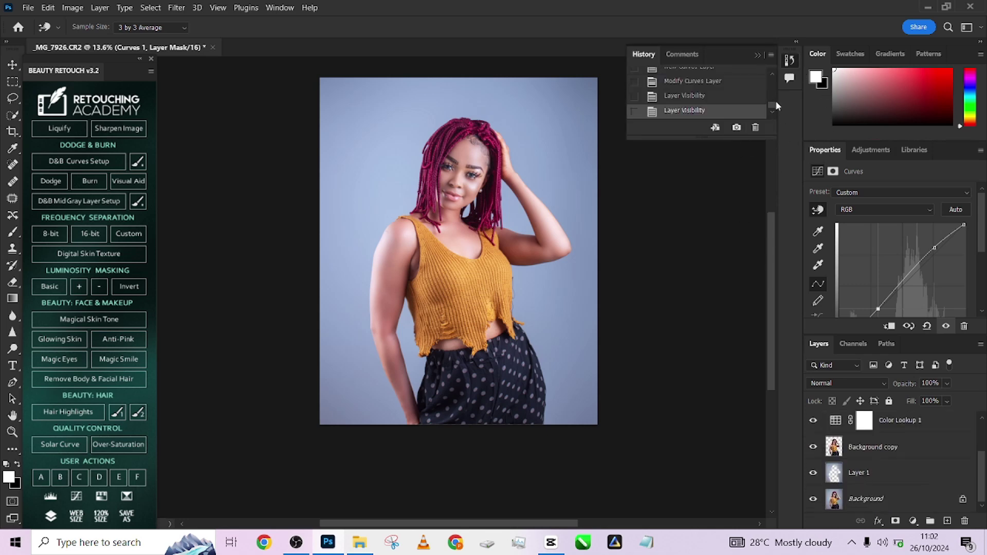
scroll(772, 96, "up", 10)
left_click(721, 79)
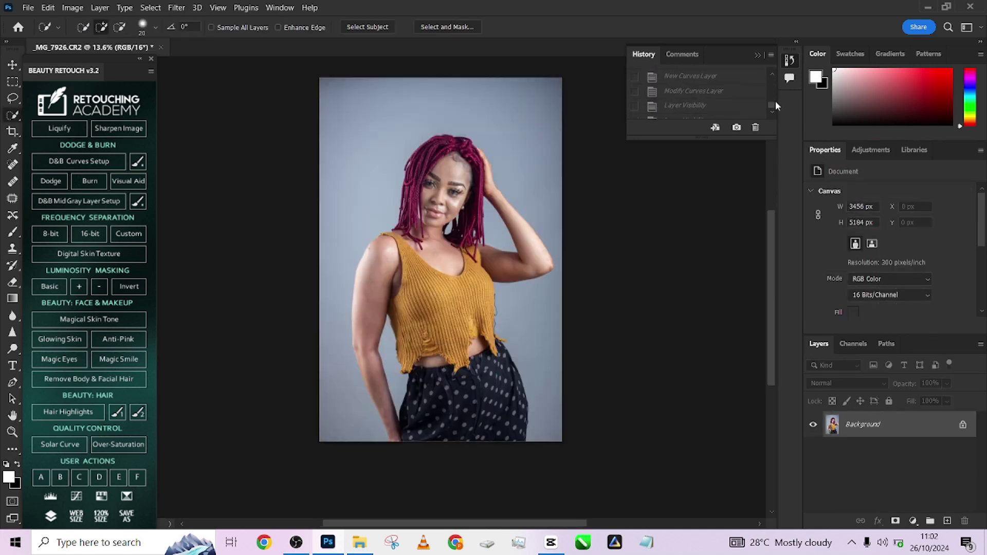
left_click(718, 98)
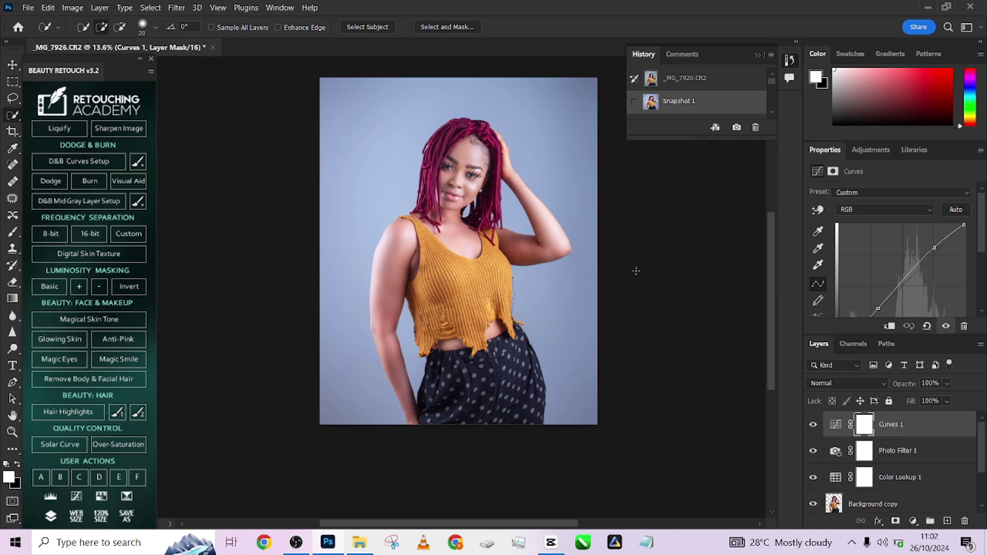
- Select the blurred backdrop layer, Layer 1, and open snoot effect.jpg from outside Photoshop as a separate document
scroll(437, 289, "up", 3)
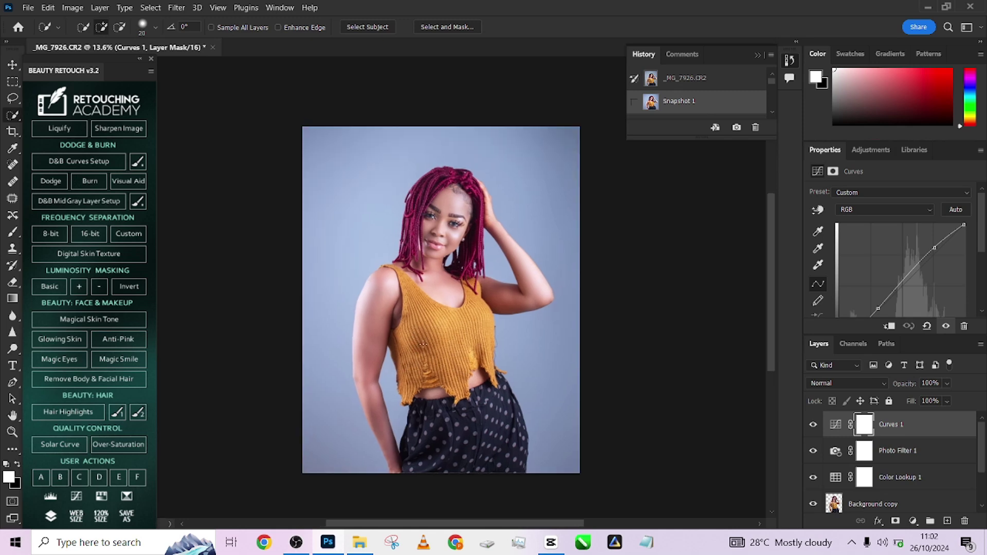
scroll(437, 289, "up", 2)
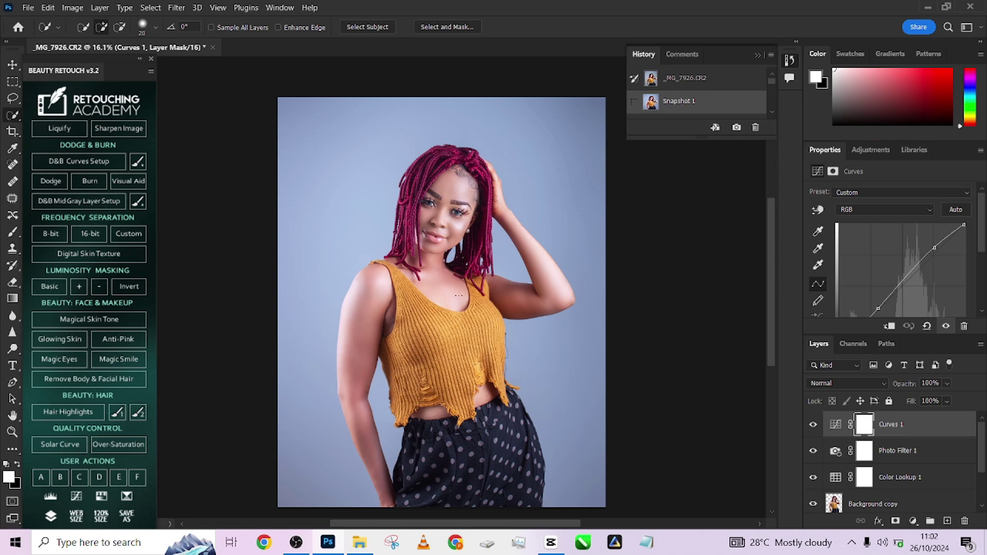
scroll(857, 467, "down", 2)
left_click(868, 475)
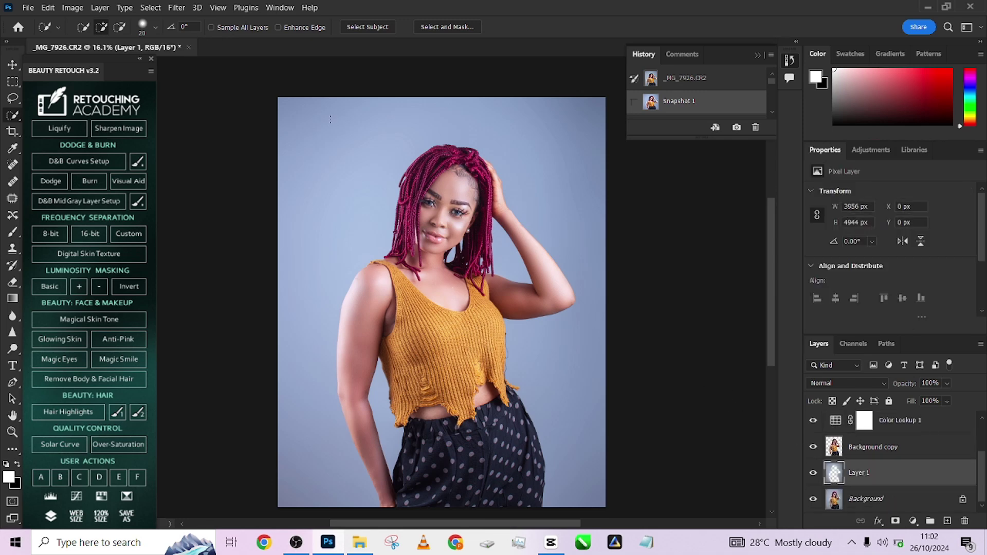
left_click(927, 7)
left_click(492, 152)
left_click_drag(492, 152, 886, 490)
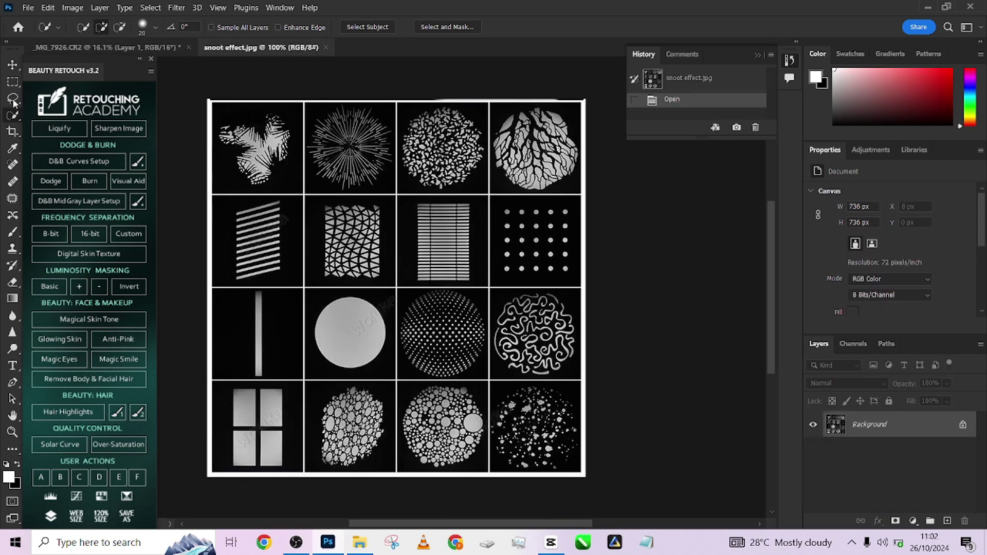
- Isolate the window-blinds pattern in snoot effect.jpg by selecting it with a rectangular marquee, unlocking the background and deleting everything outside the selection, then deselect
left_click(12, 81)
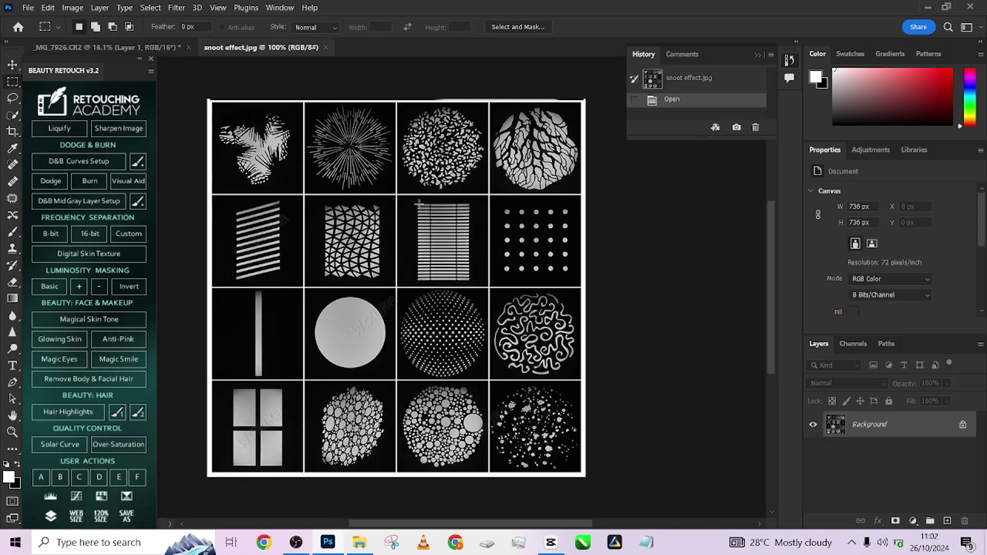
left_click_drag(416, 204, 454, 270)
left_click_drag(476, 284, 470, 281)
right_click(450, 252)
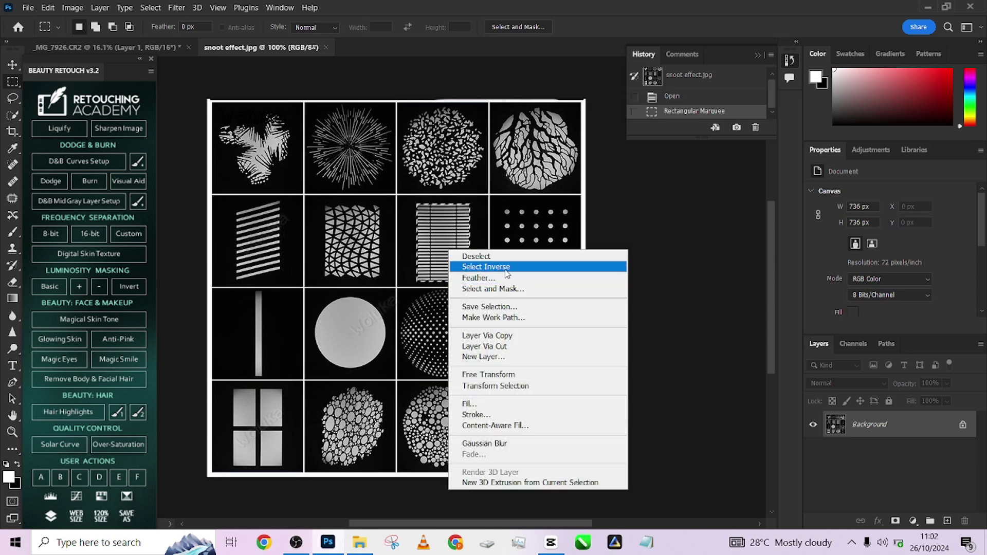
left_click(477, 266)
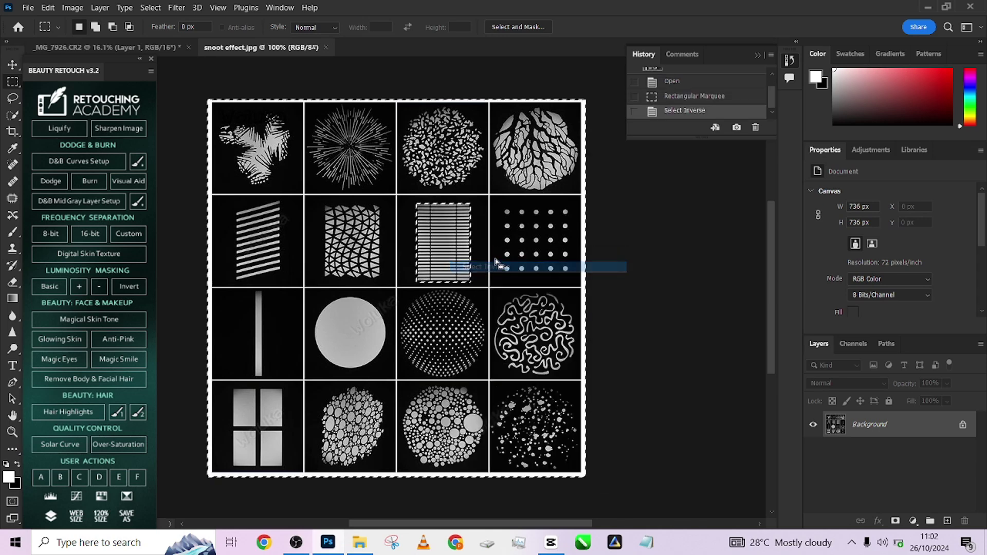
left_click(962, 424)
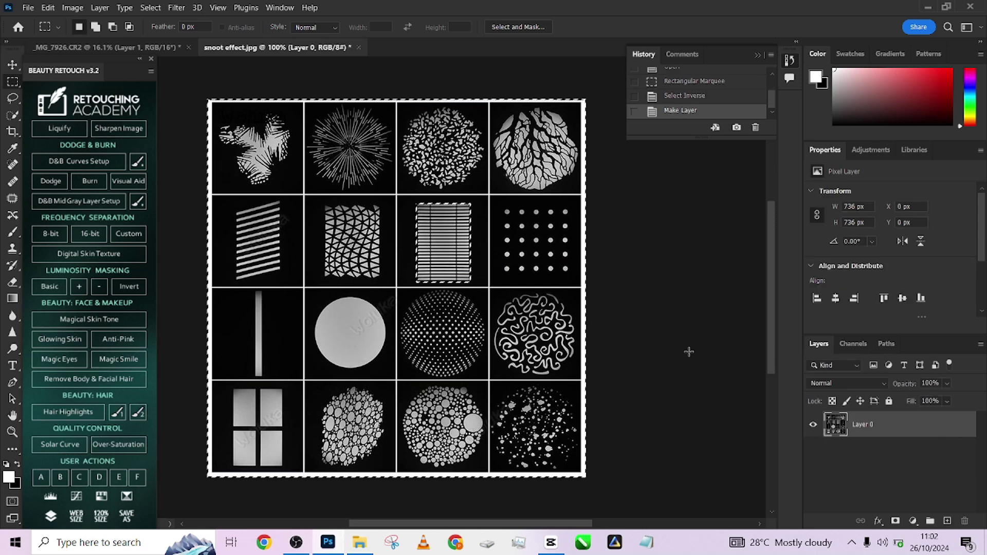
key("Delete")
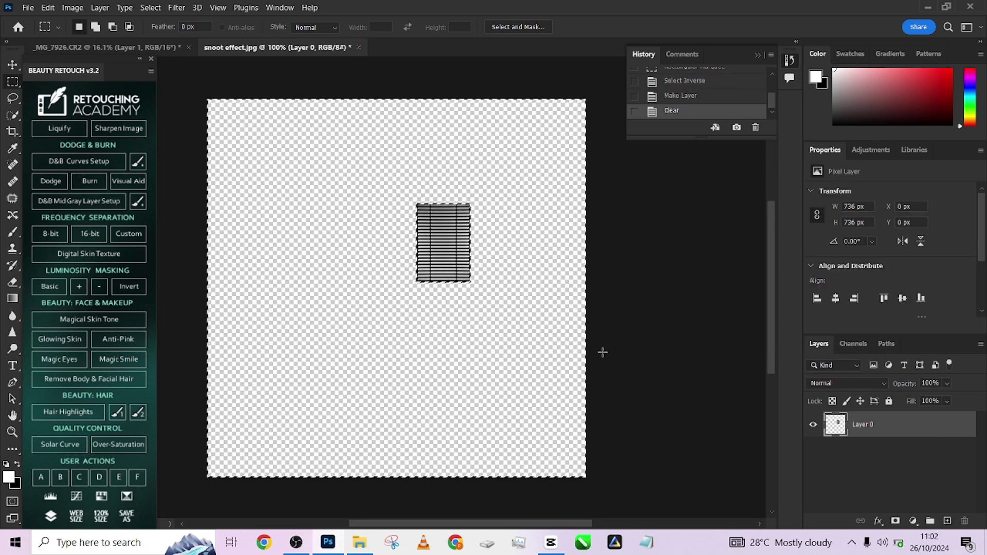
left_click(465, 349)
- Move the isolated blinds pattern into the _MG_7926.CR2 document, accepting the different bit depth
key("v")
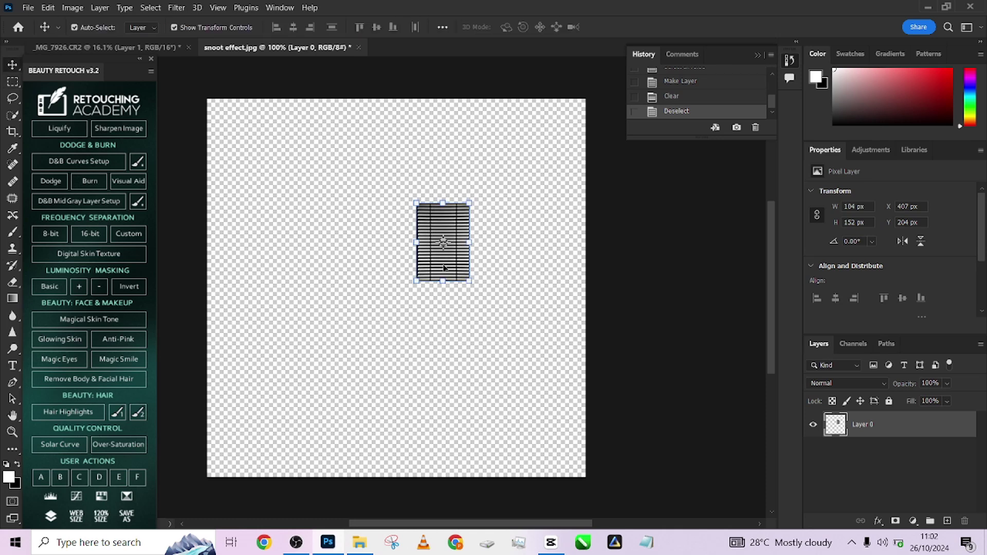
left_click_drag(443, 267, 337, 257)
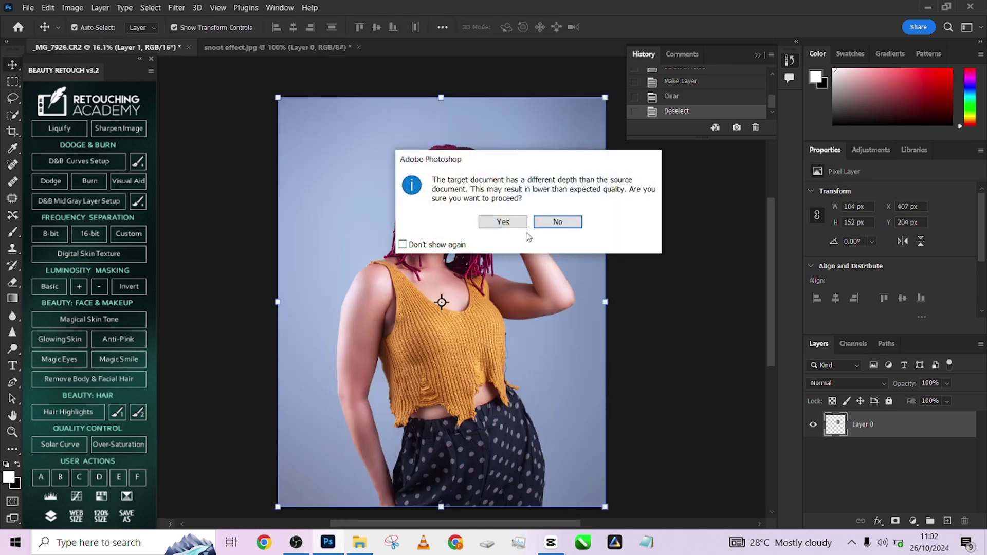
left_click(503, 222)
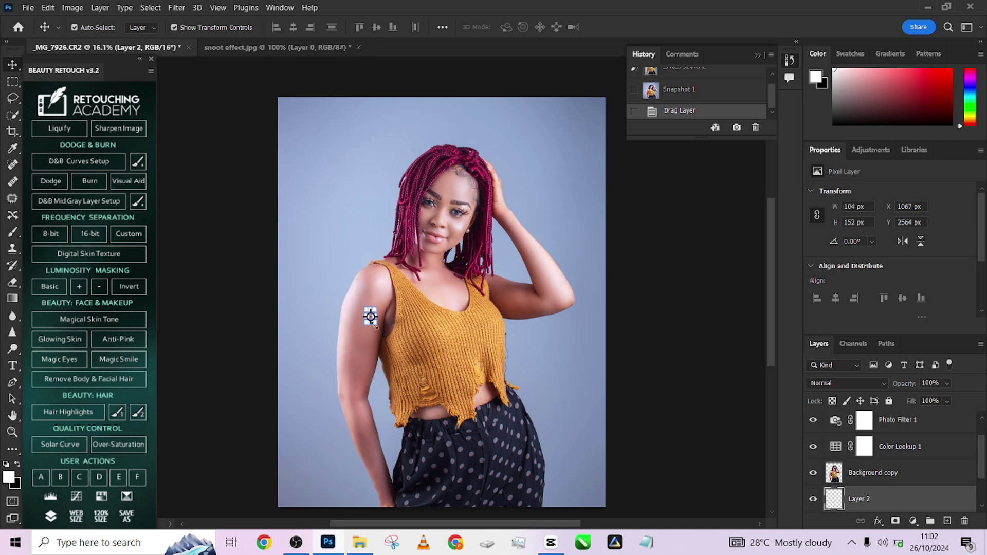
- Scale and position the blinds pattern to cover the whole backdrop behind the woman, about 4253 by 6216 px
key("ctrl+t")
left_click_drag(374, 321, 556, 467)
left_click_drag(391, 438, 469, 384)
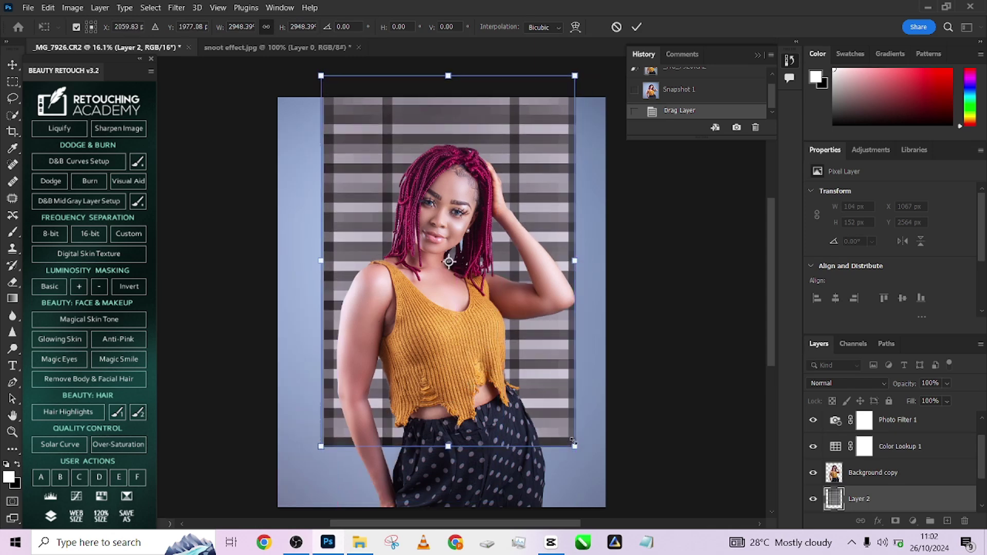
left_click_drag(574, 447, 613, 520)
left_click(636, 27)
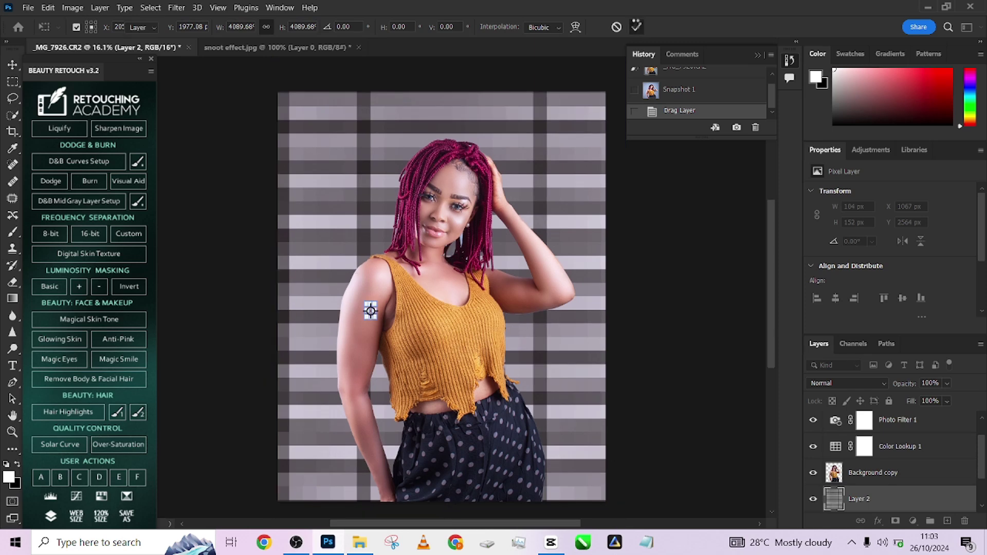
- Set the blinds layer's blend mode to Overlay and compare the image with the layer hidden and shown
left_click(821, 384)
left_click(820, 360)
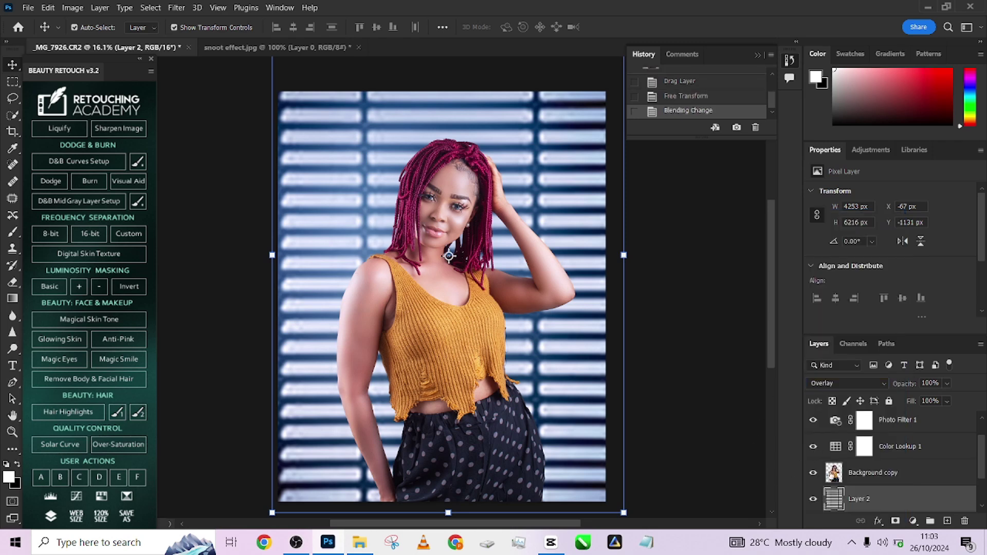
left_click(813, 500)
left_click(813, 503)
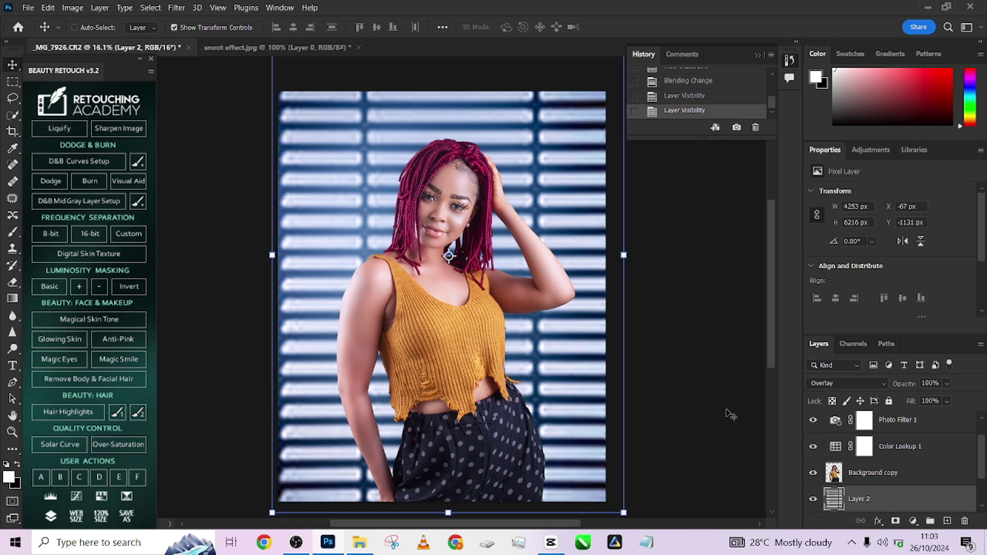
- Darken the blinds layer with Curves by lowering the RGB midtones from input 131 to output 103
key("ctrl+m")
left_click_drag(655, 243, 656, 259)
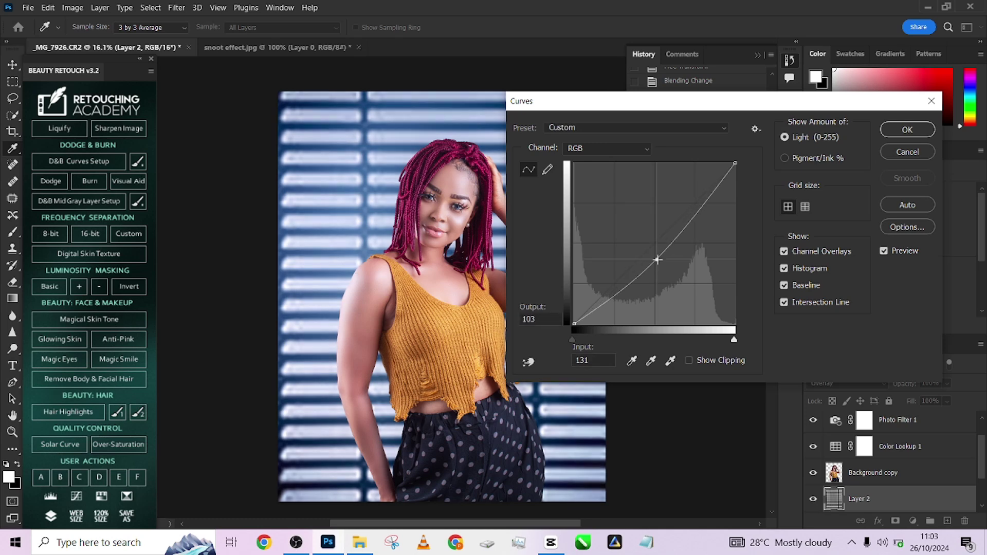
left_click(889, 138)
key("v")
- Soften the blinds pattern with a Gaussian Blur of 26.3 pixels radius
left_click(177, 8)
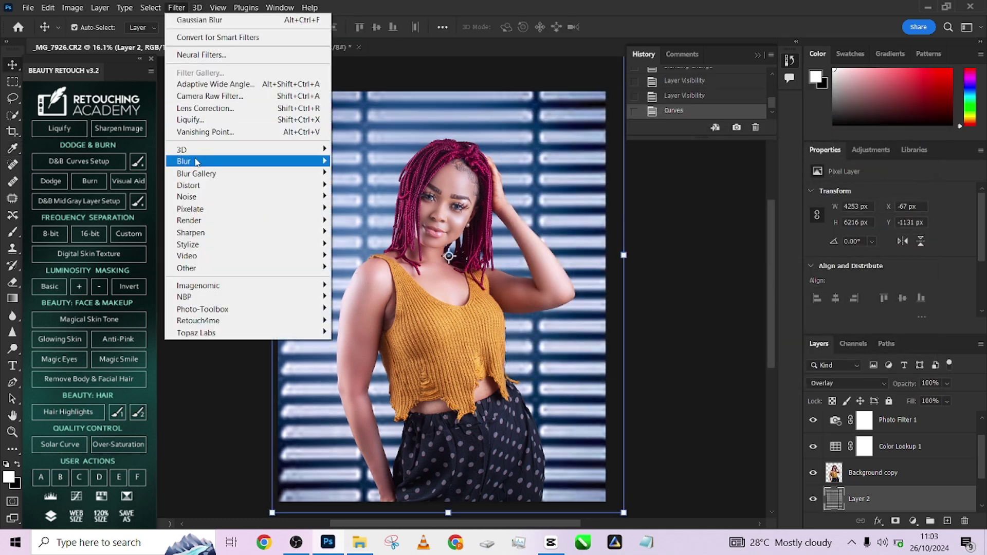
mouse_move(196, 163)
left_click(366, 205)
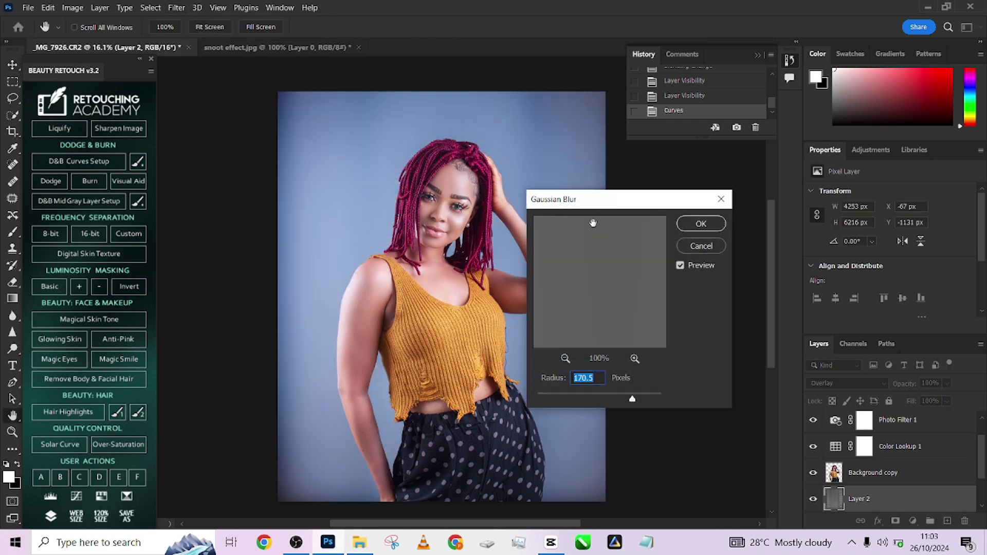
left_click_drag(593, 199, 744, 215)
left_click(723, 411)
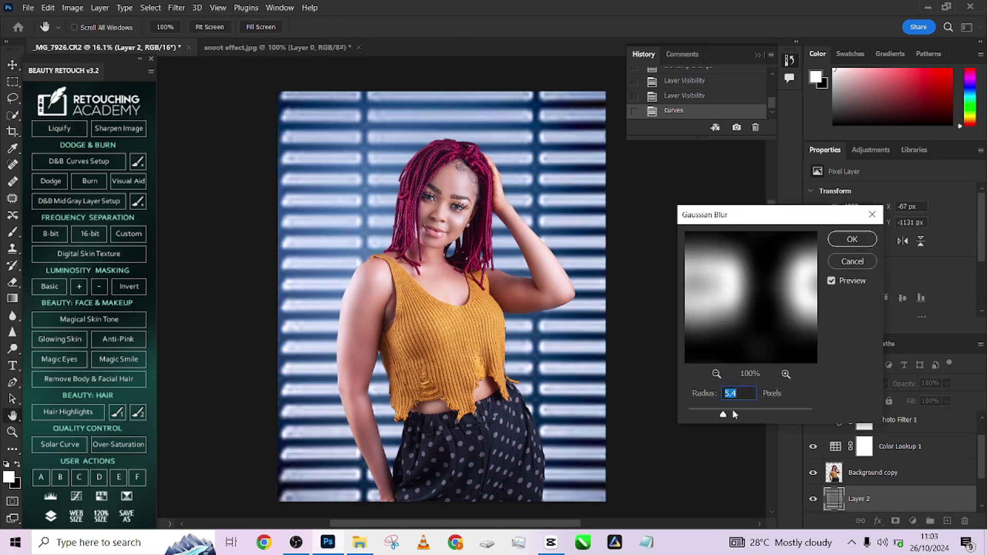
left_click(733, 411)
left_click(740, 410)
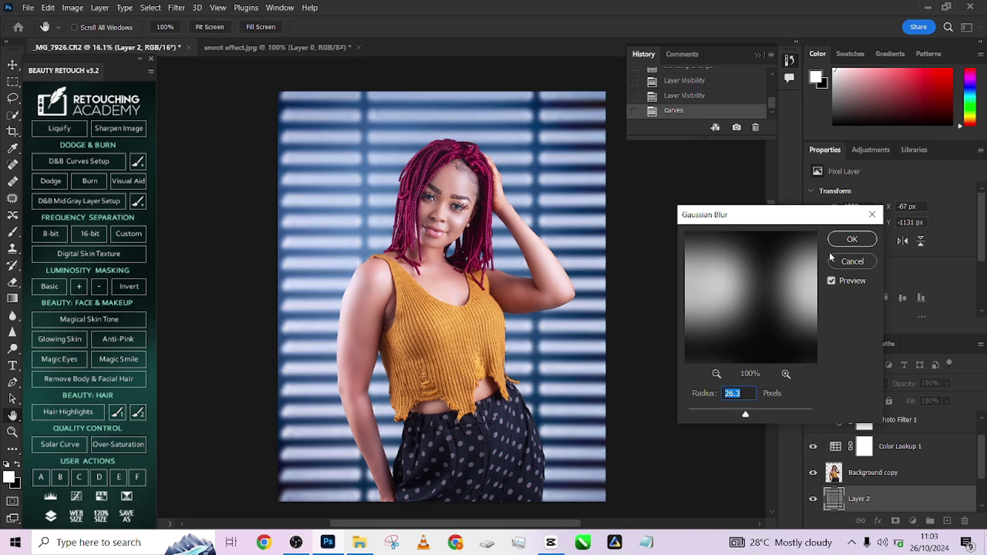
left_click(850, 239)
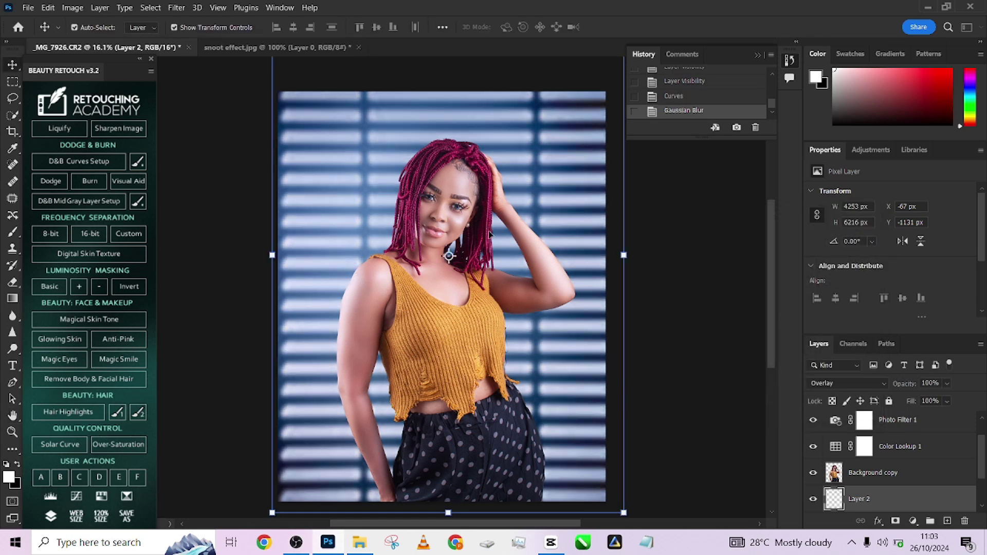
- Reduce the blinds layer's opacity to 59%
left_click(946, 383)
left_click_drag(946, 400, 937, 404)
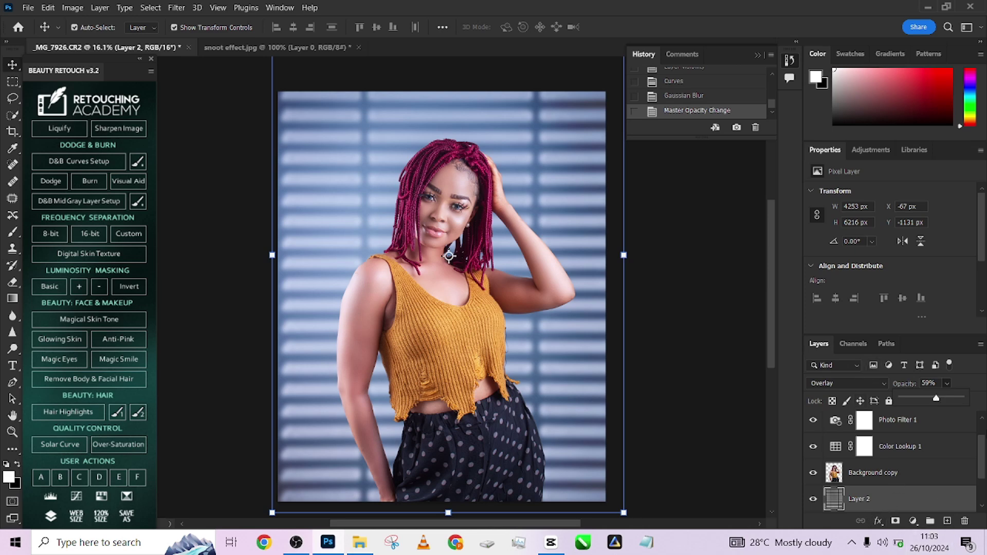
left_click_drag(982, 461, 982, 478)
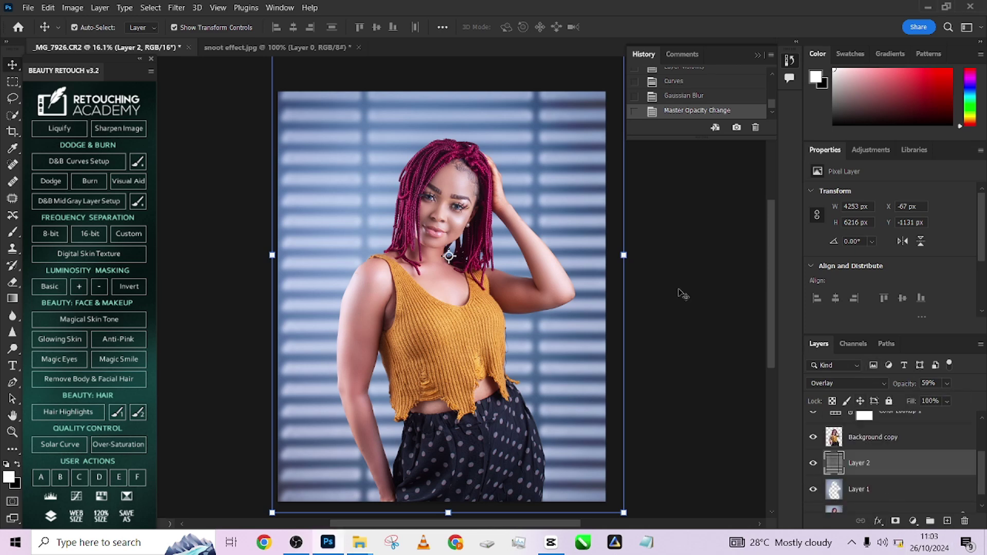